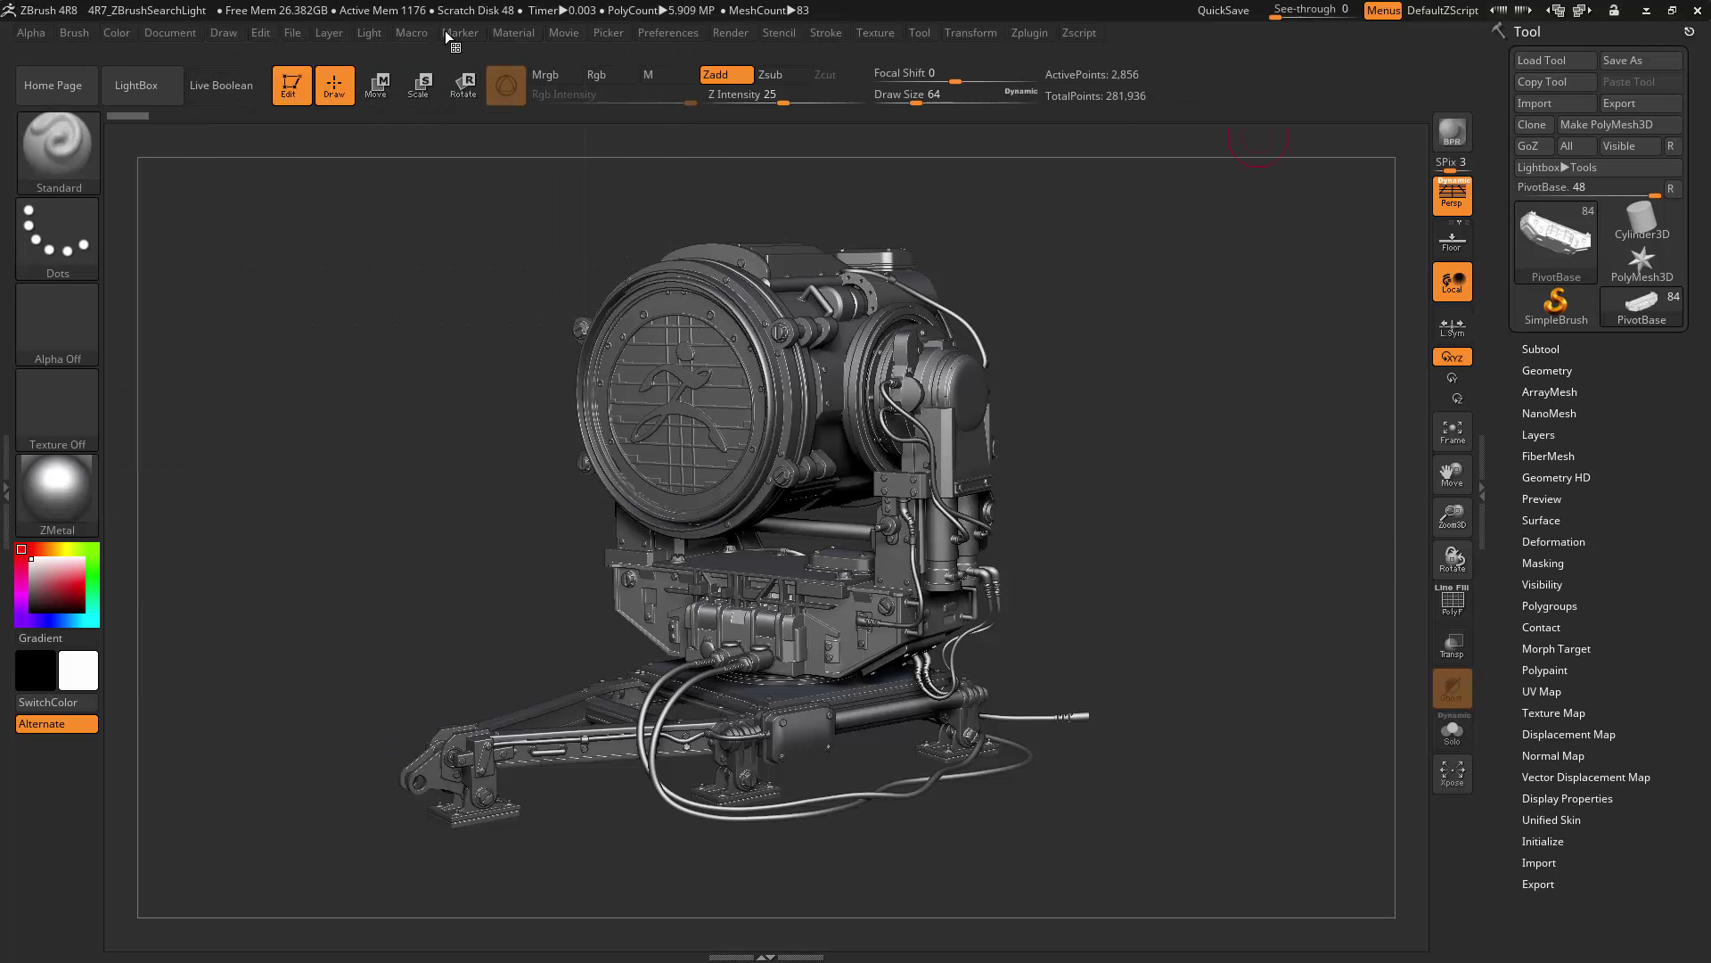
Collapse the Tool palette and hide the tray that holds it.
click(1537, 33)
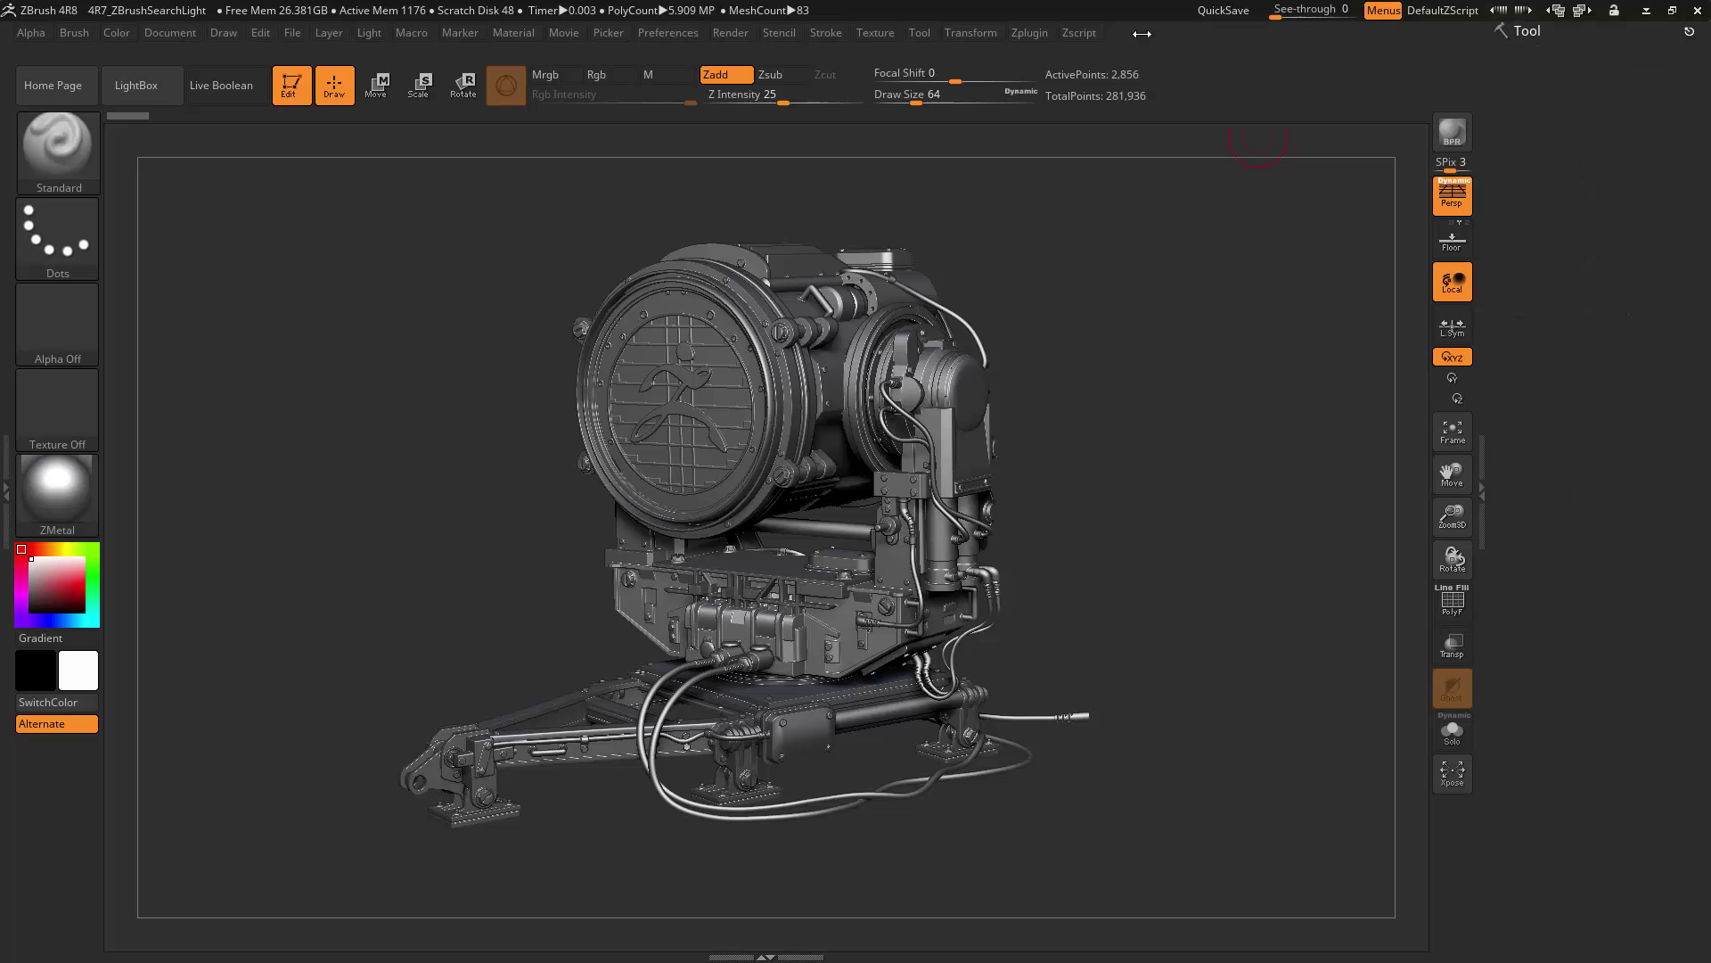
mouse_move(919, 35)
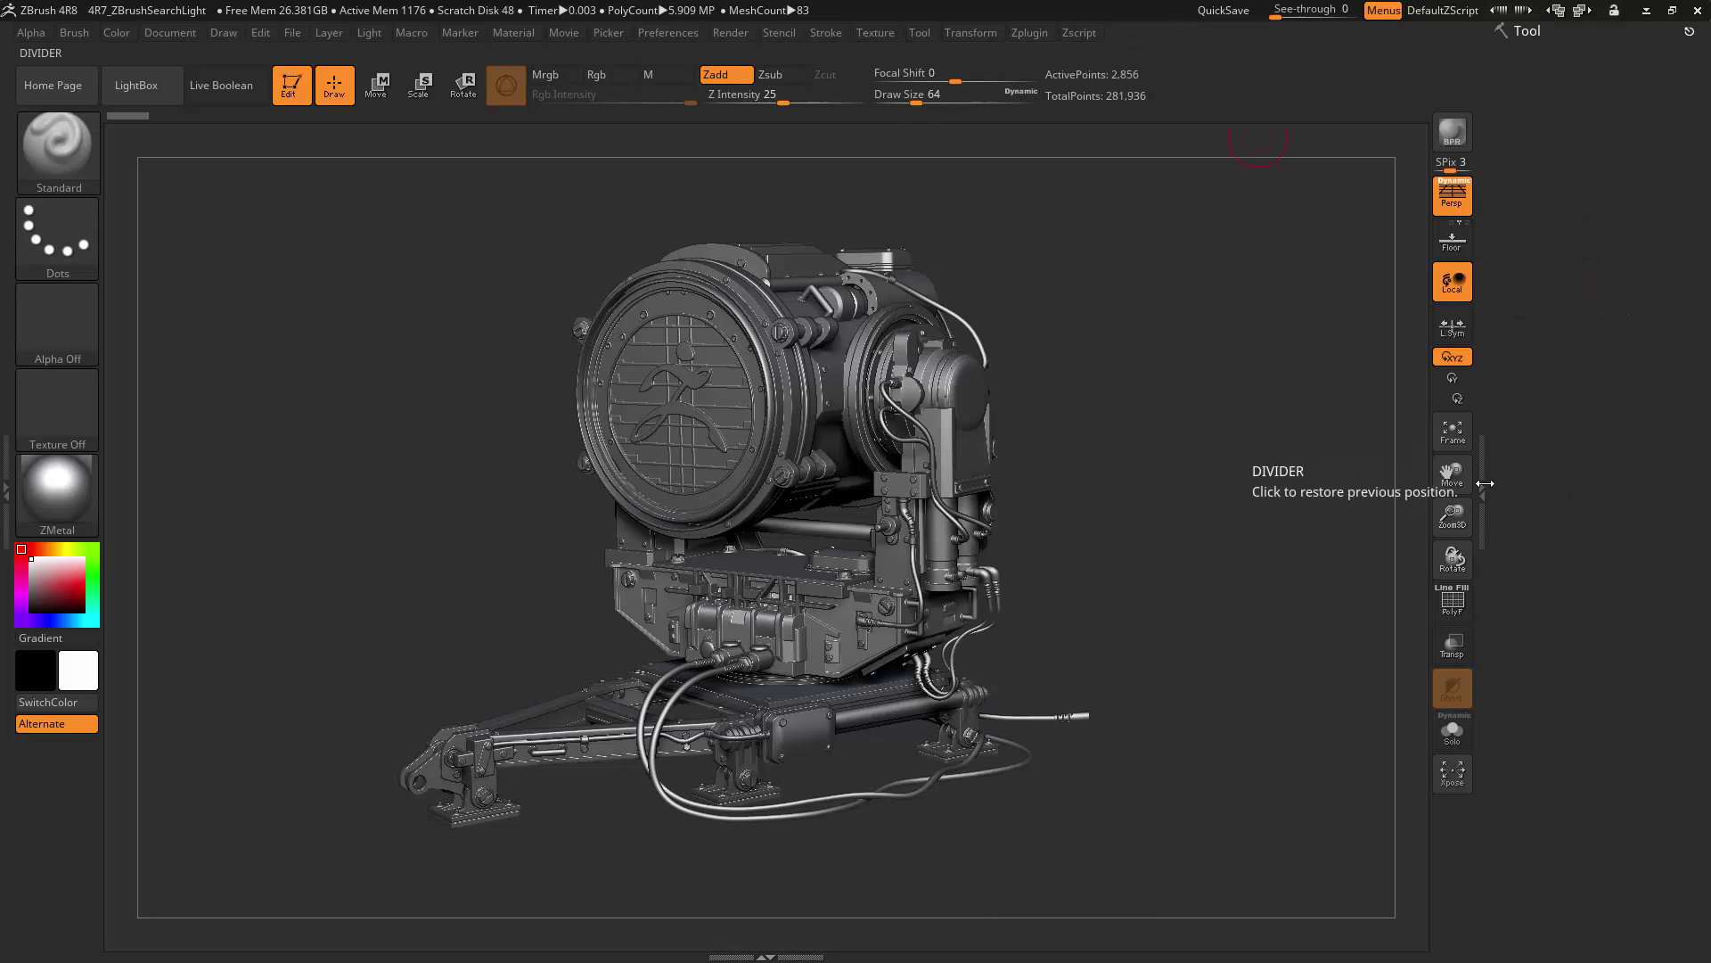
click(1482, 489)
Open and close the tray with the Material palette, and do the same with the tray beneath the canvas.
click(7, 489)
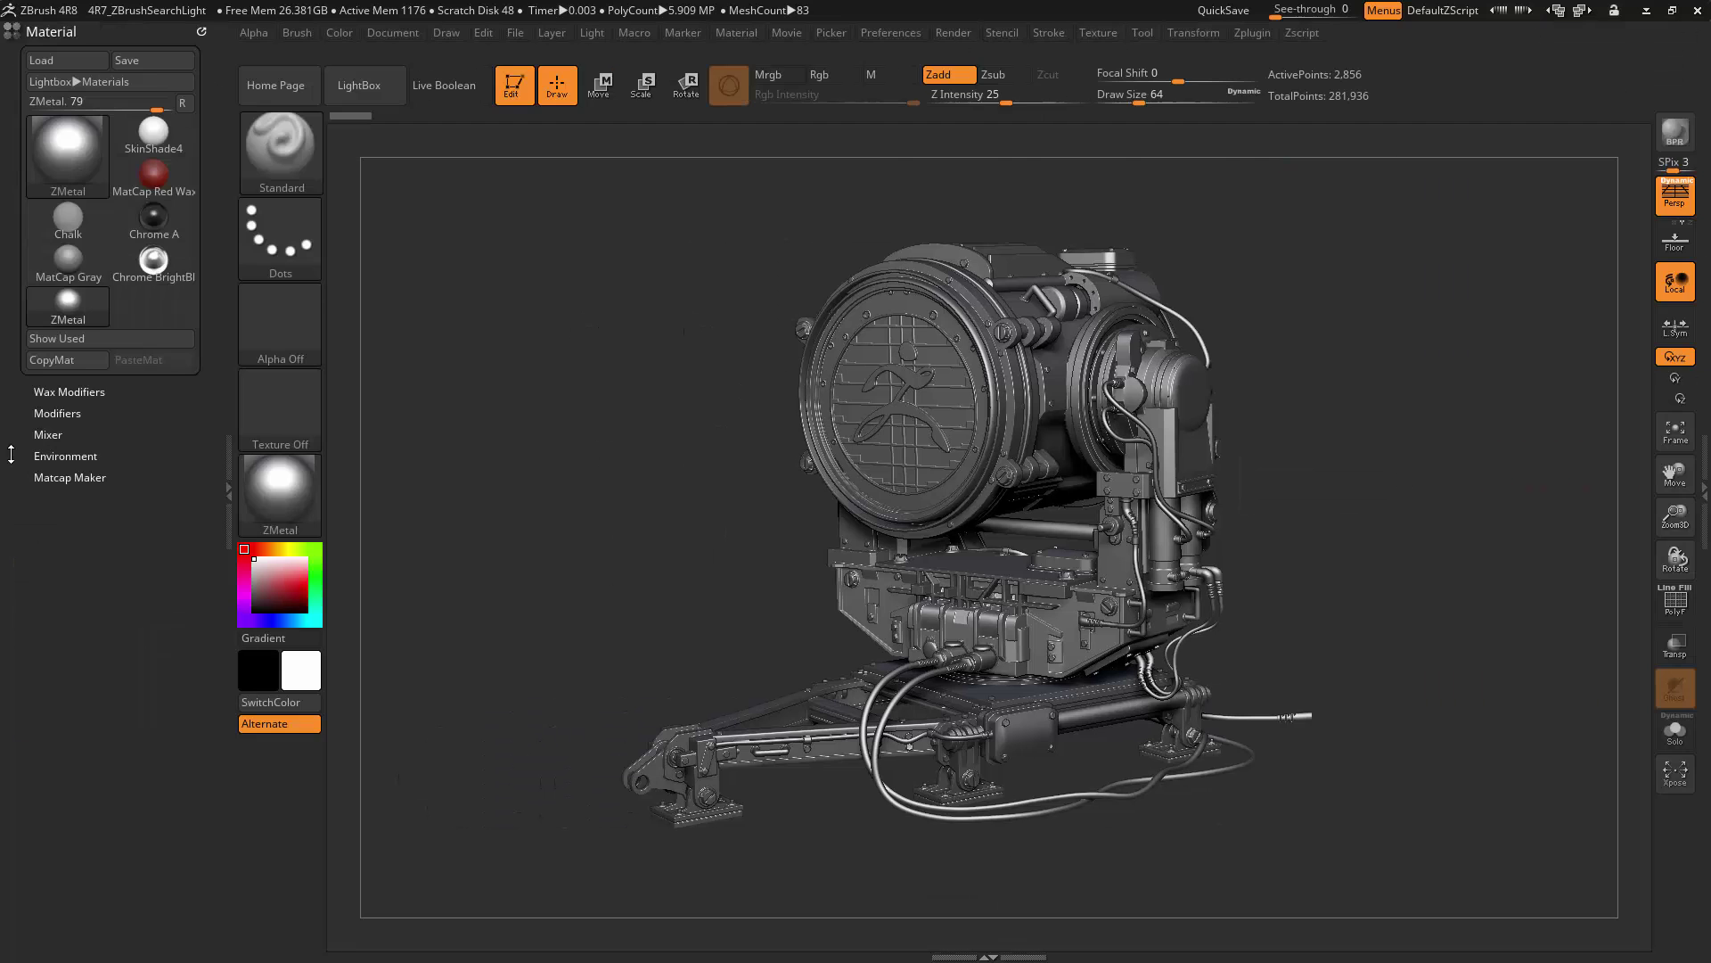
click(229, 490)
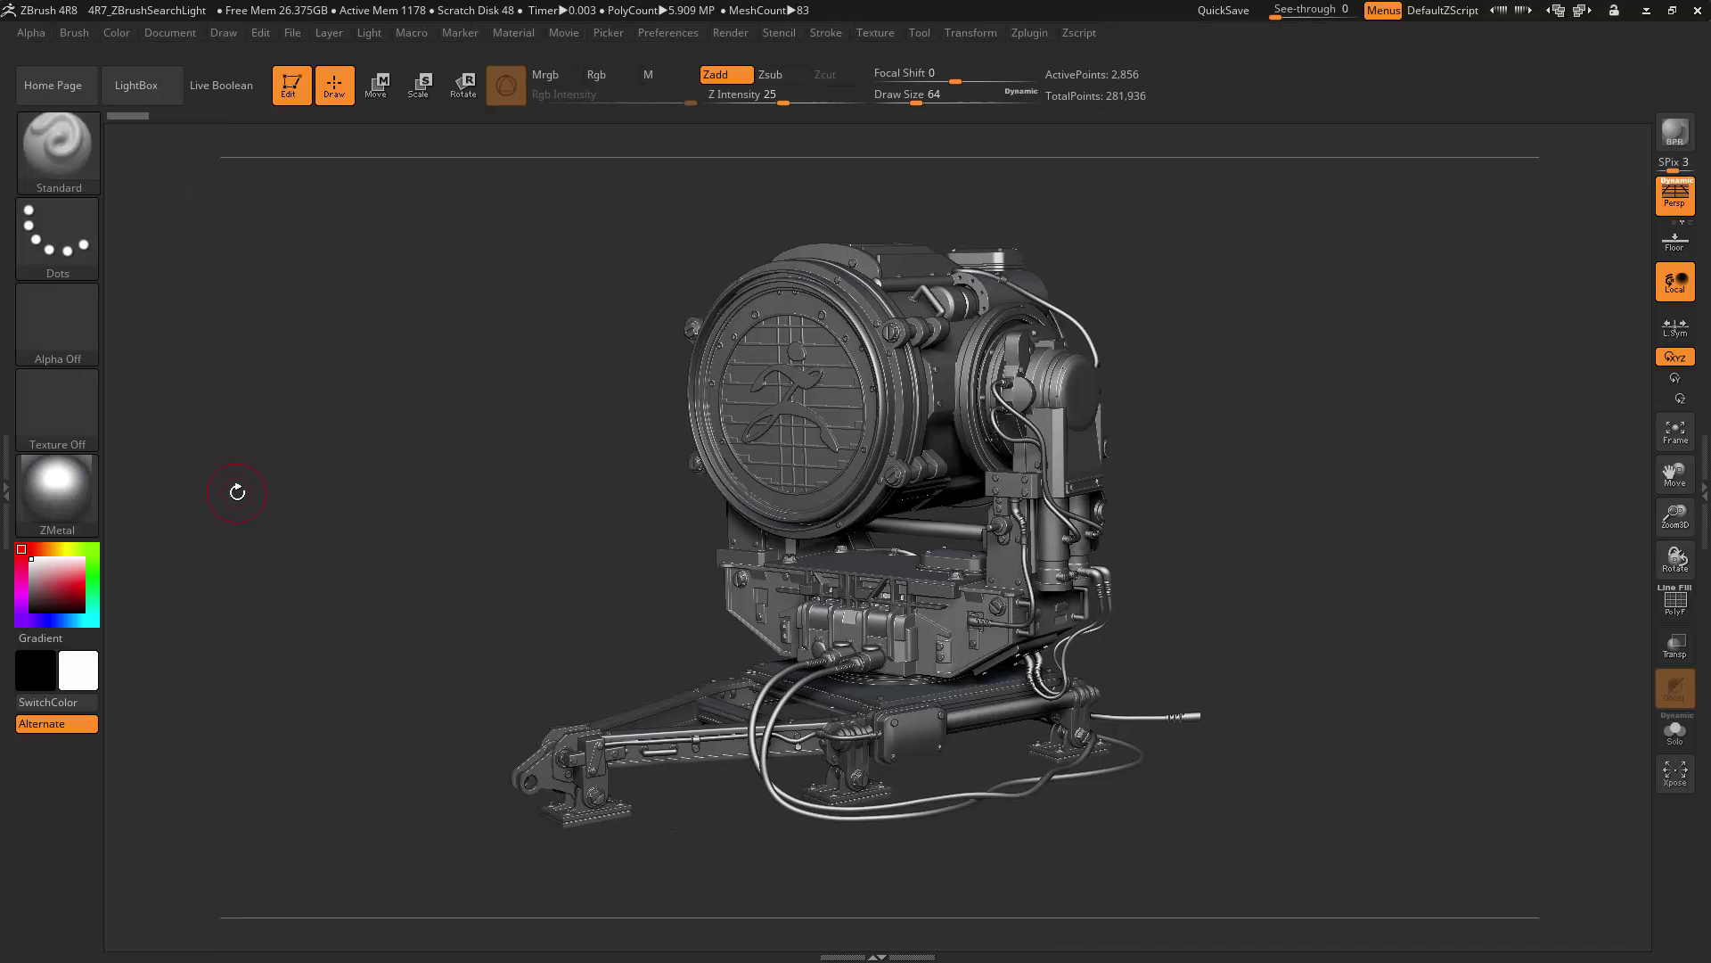
click(881, 951)
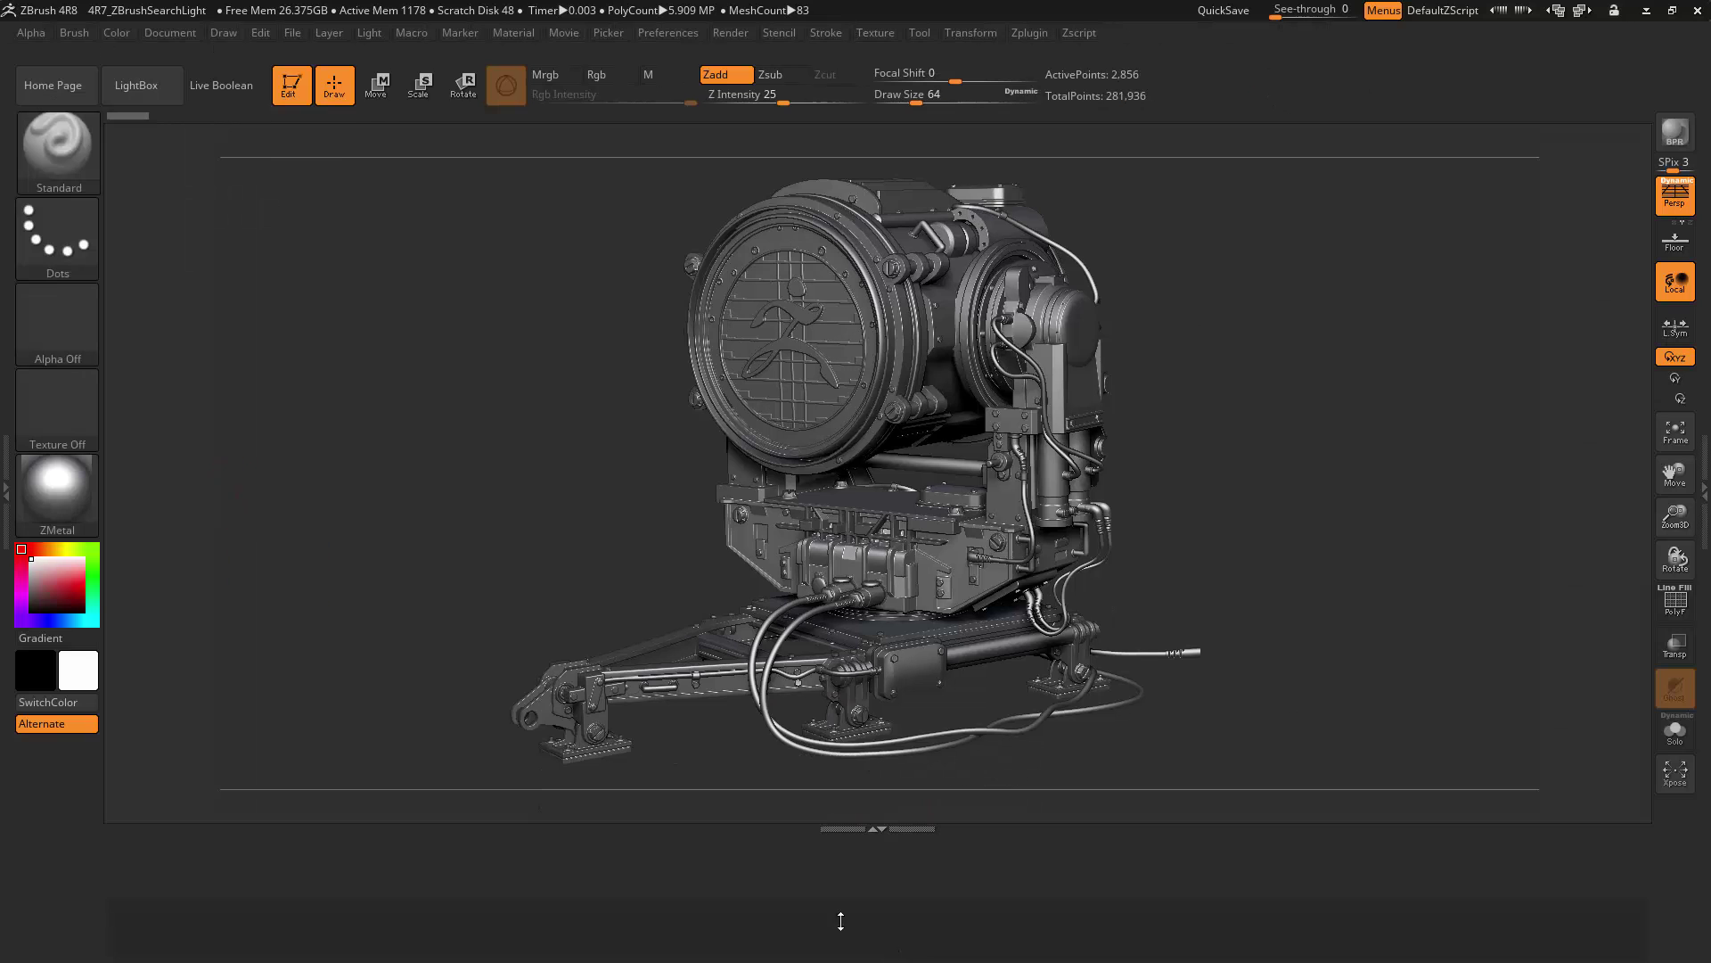
click(886, 829)
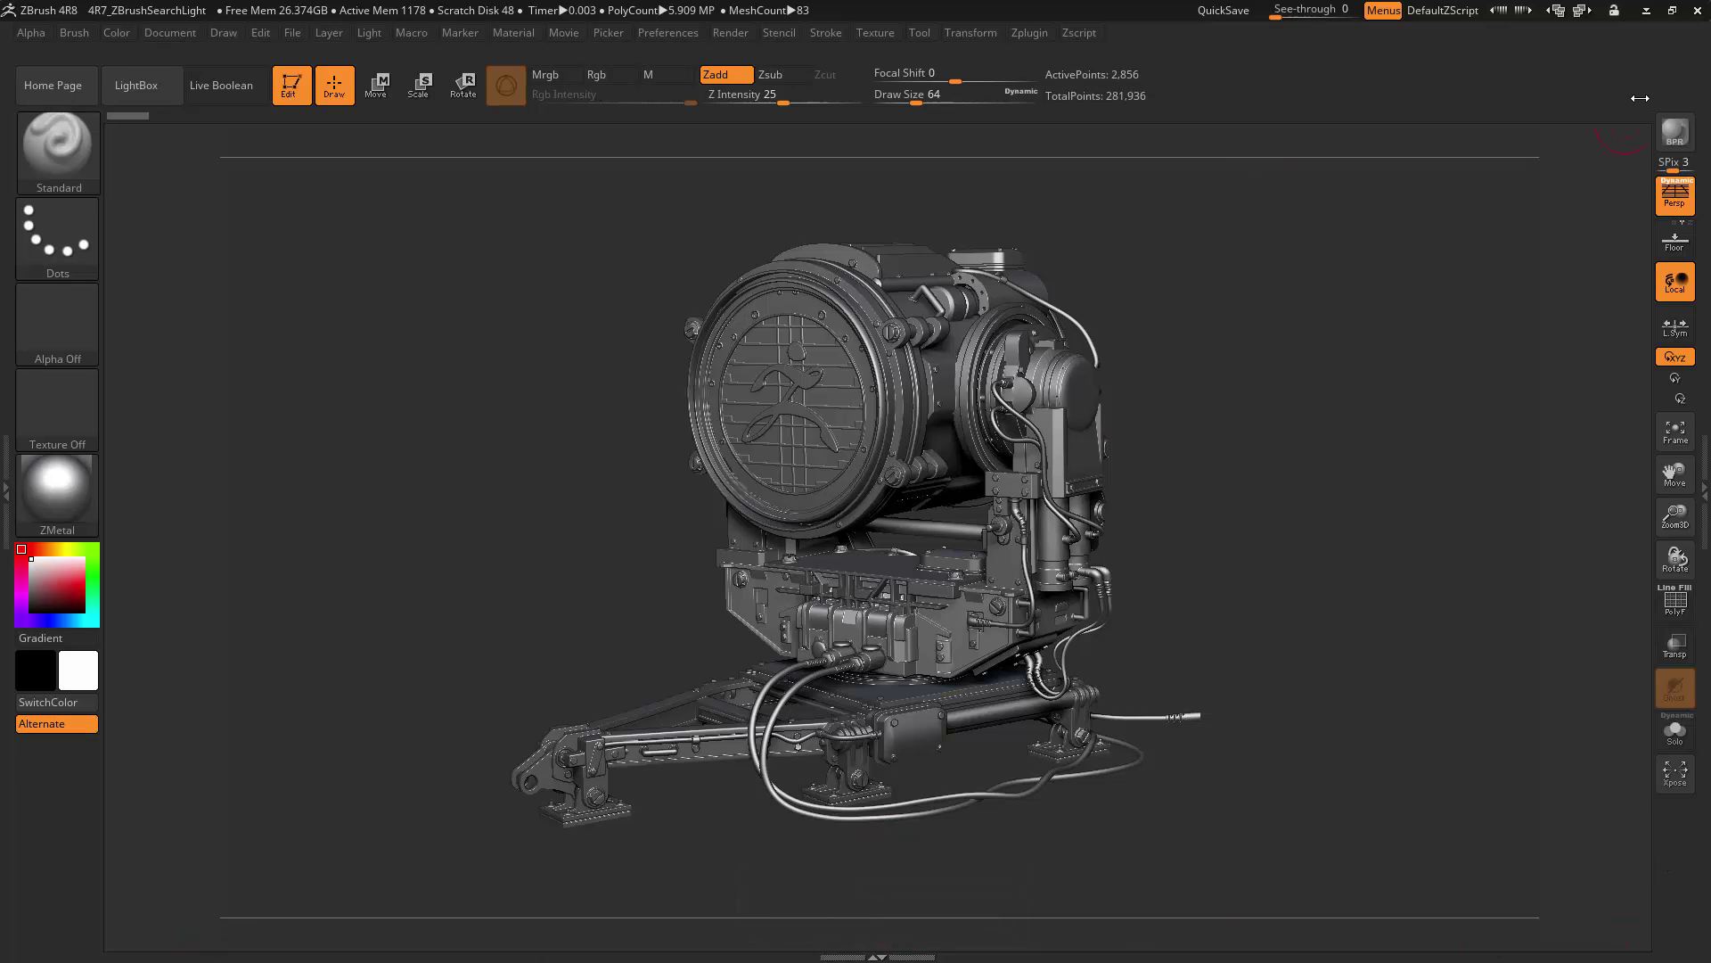
Enable interface customization in the Config preferences.
click(650, 36)
click(696, 98)
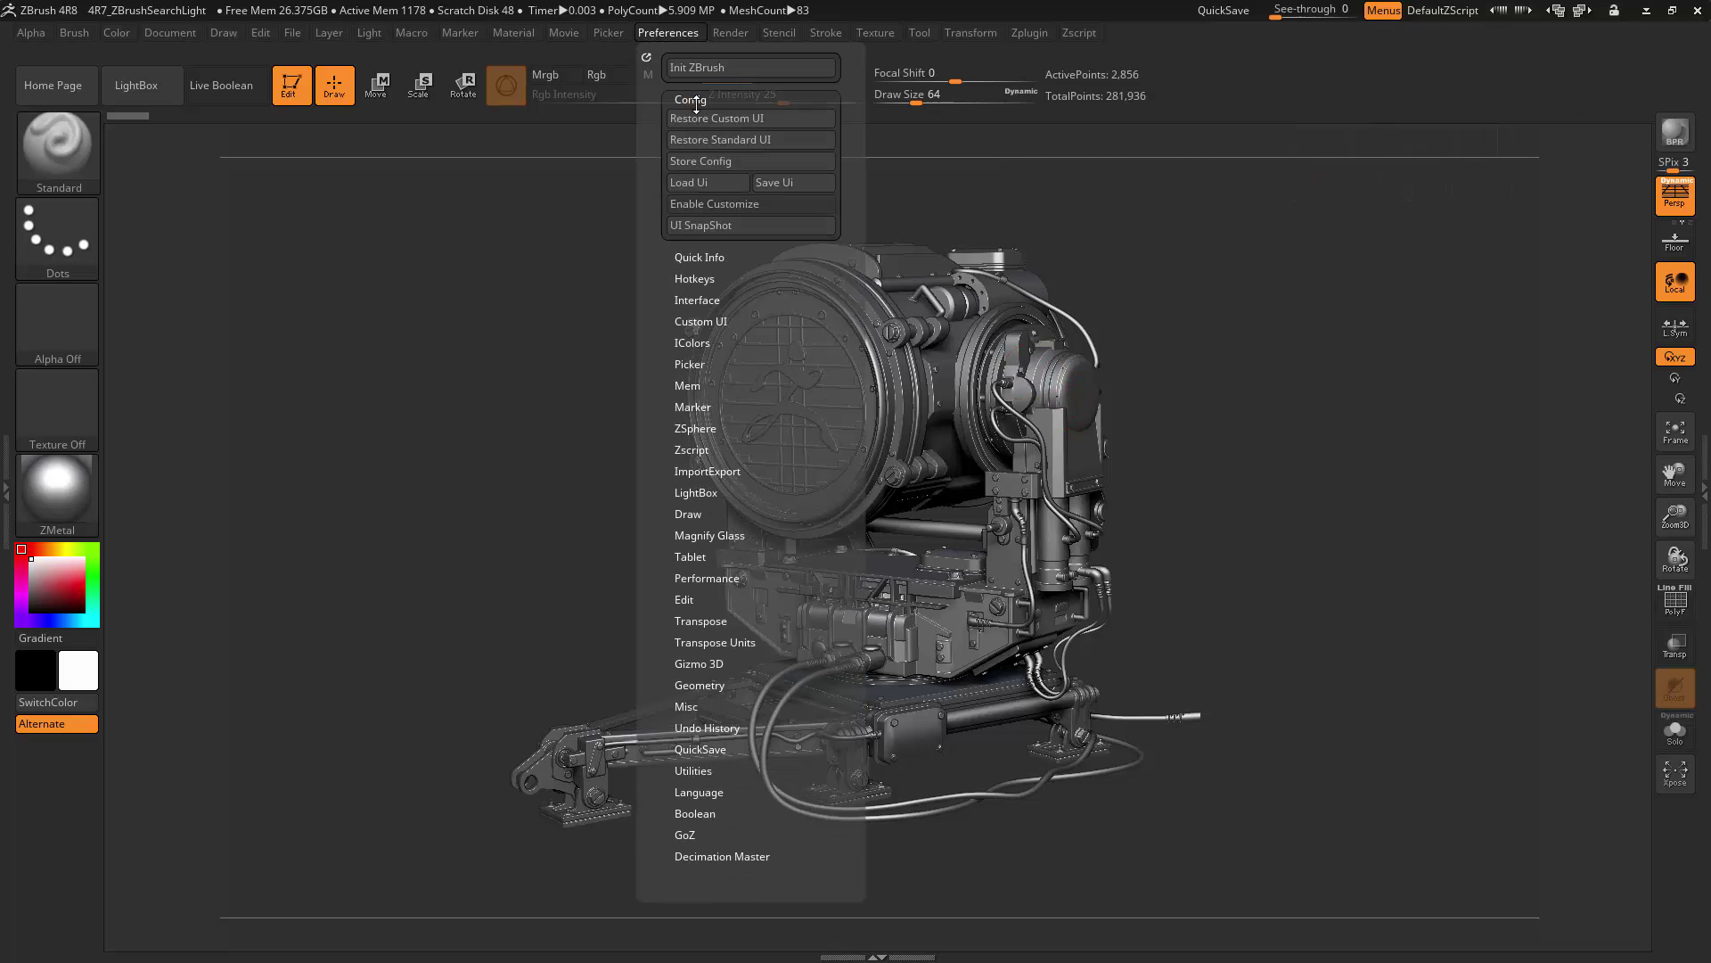
click(707, 203)
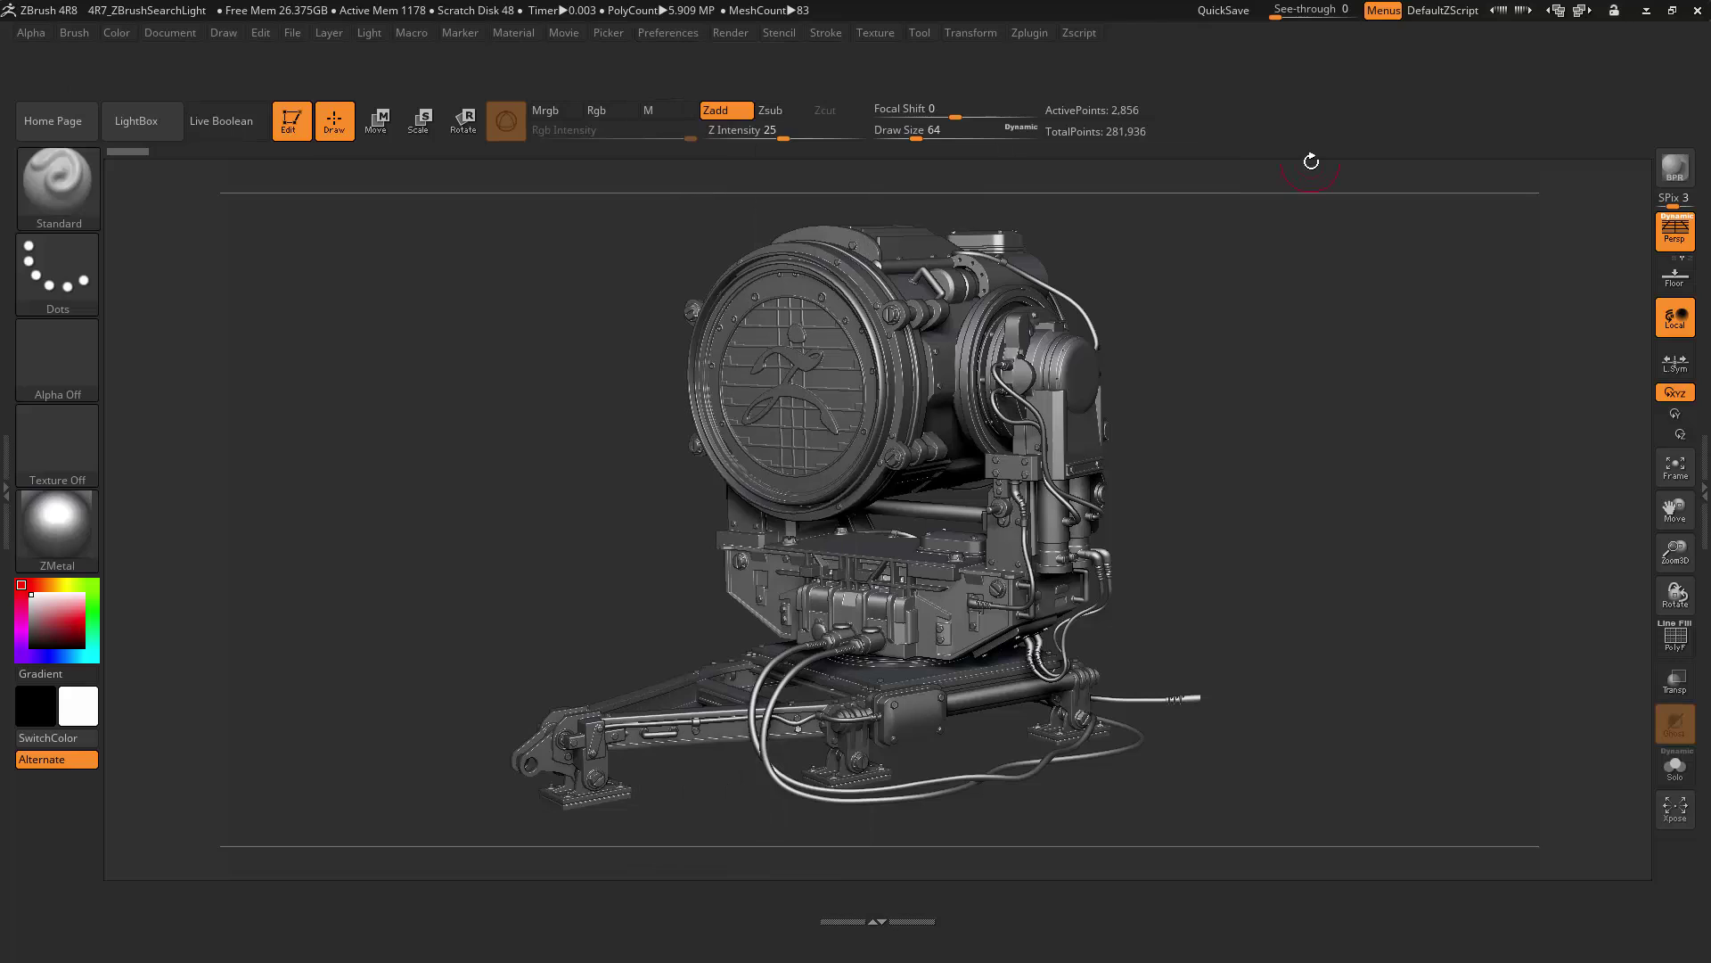
Remove the Gradient and Alternate buttons and the BPR through Rotate view controls from the interface.
ctrl+alt+drag(62, 130, 1287, 128)
key(ctrl)
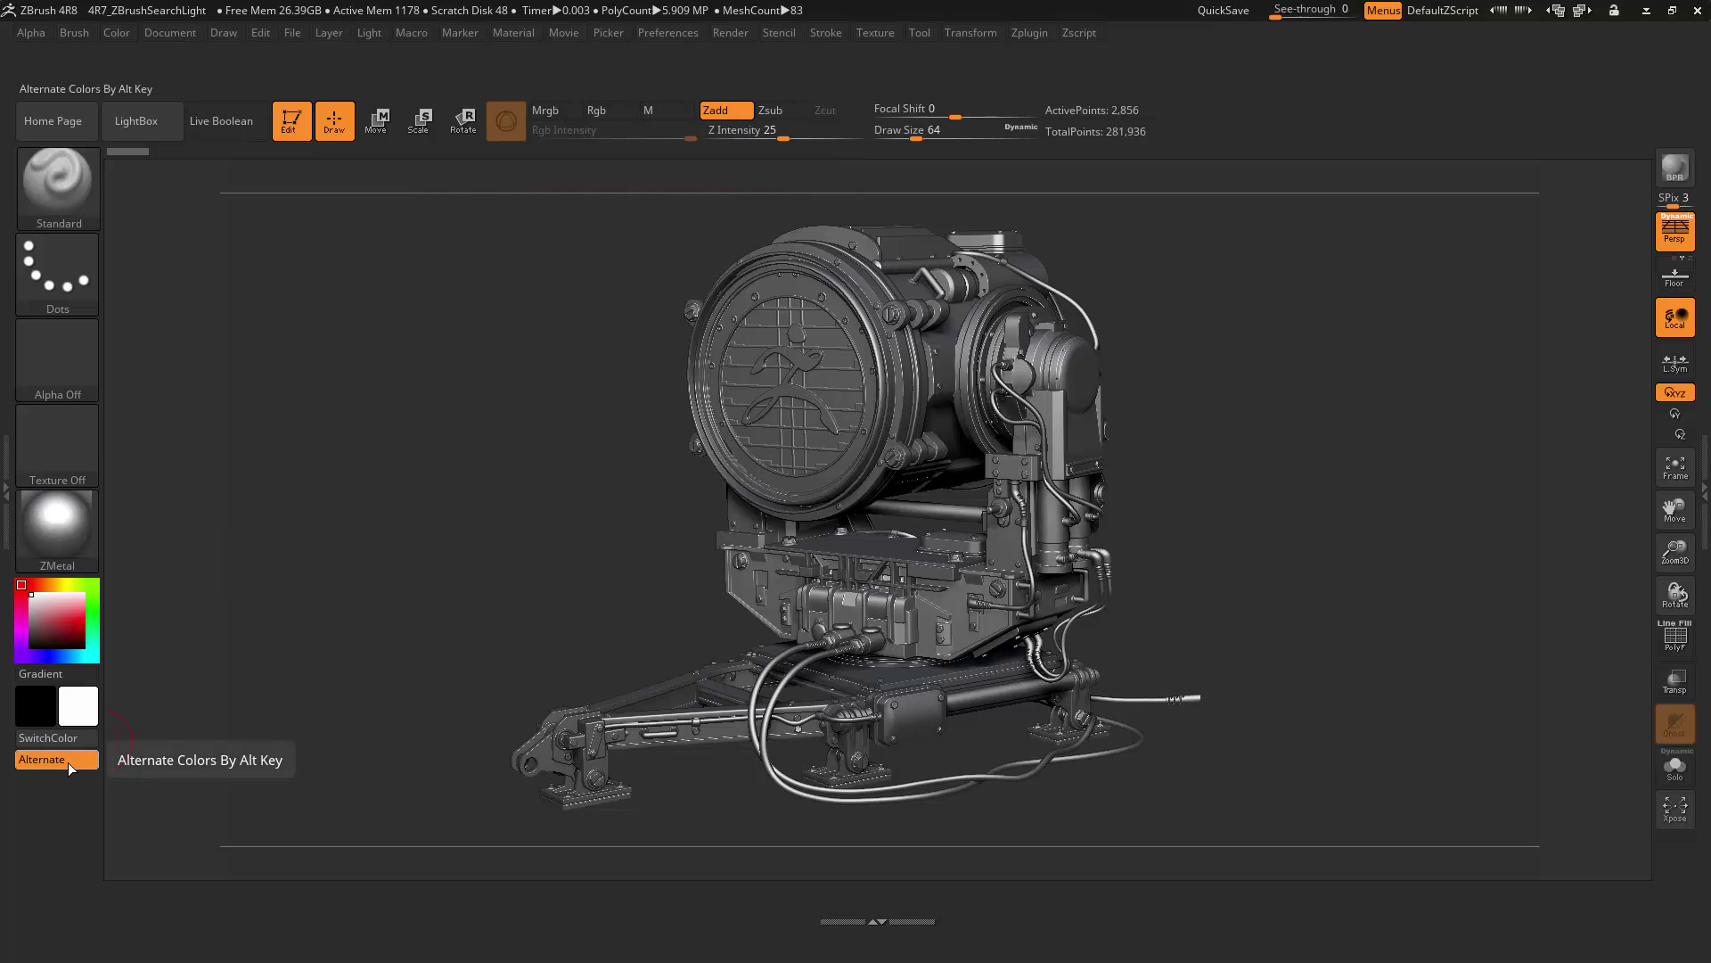
key(ctrl)
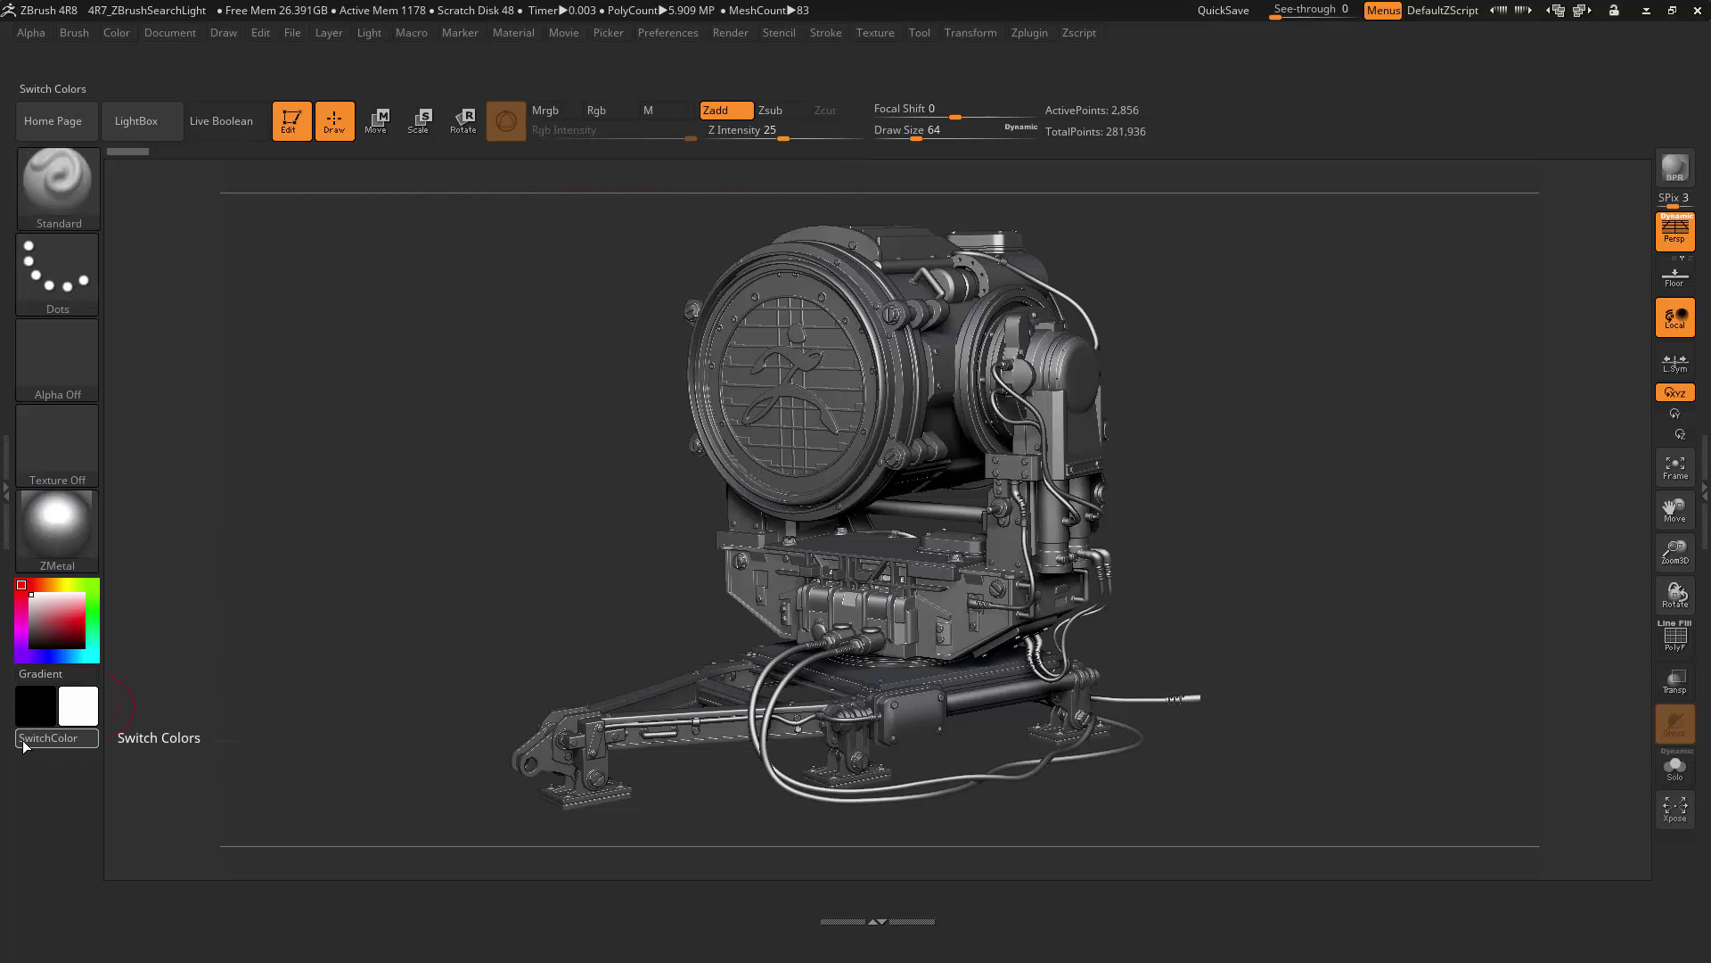
ctrl+alt+drag(53, 679, 590, 594)
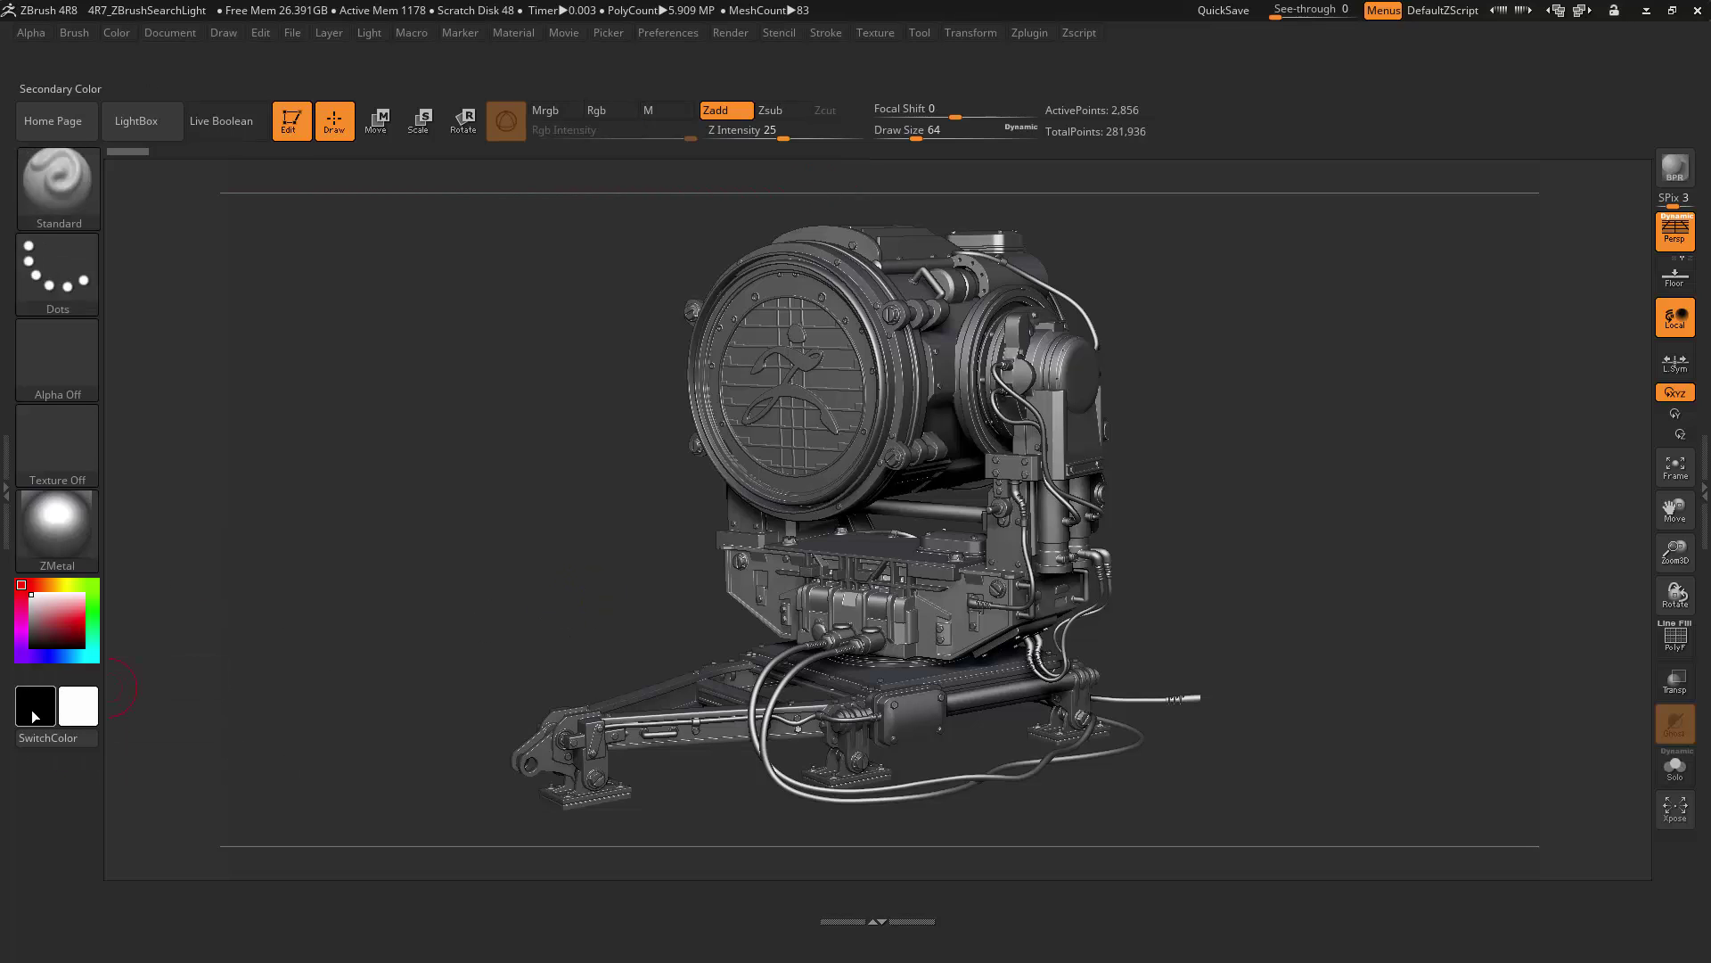
ctrl+alt+drag(46, 690, 43, 694)
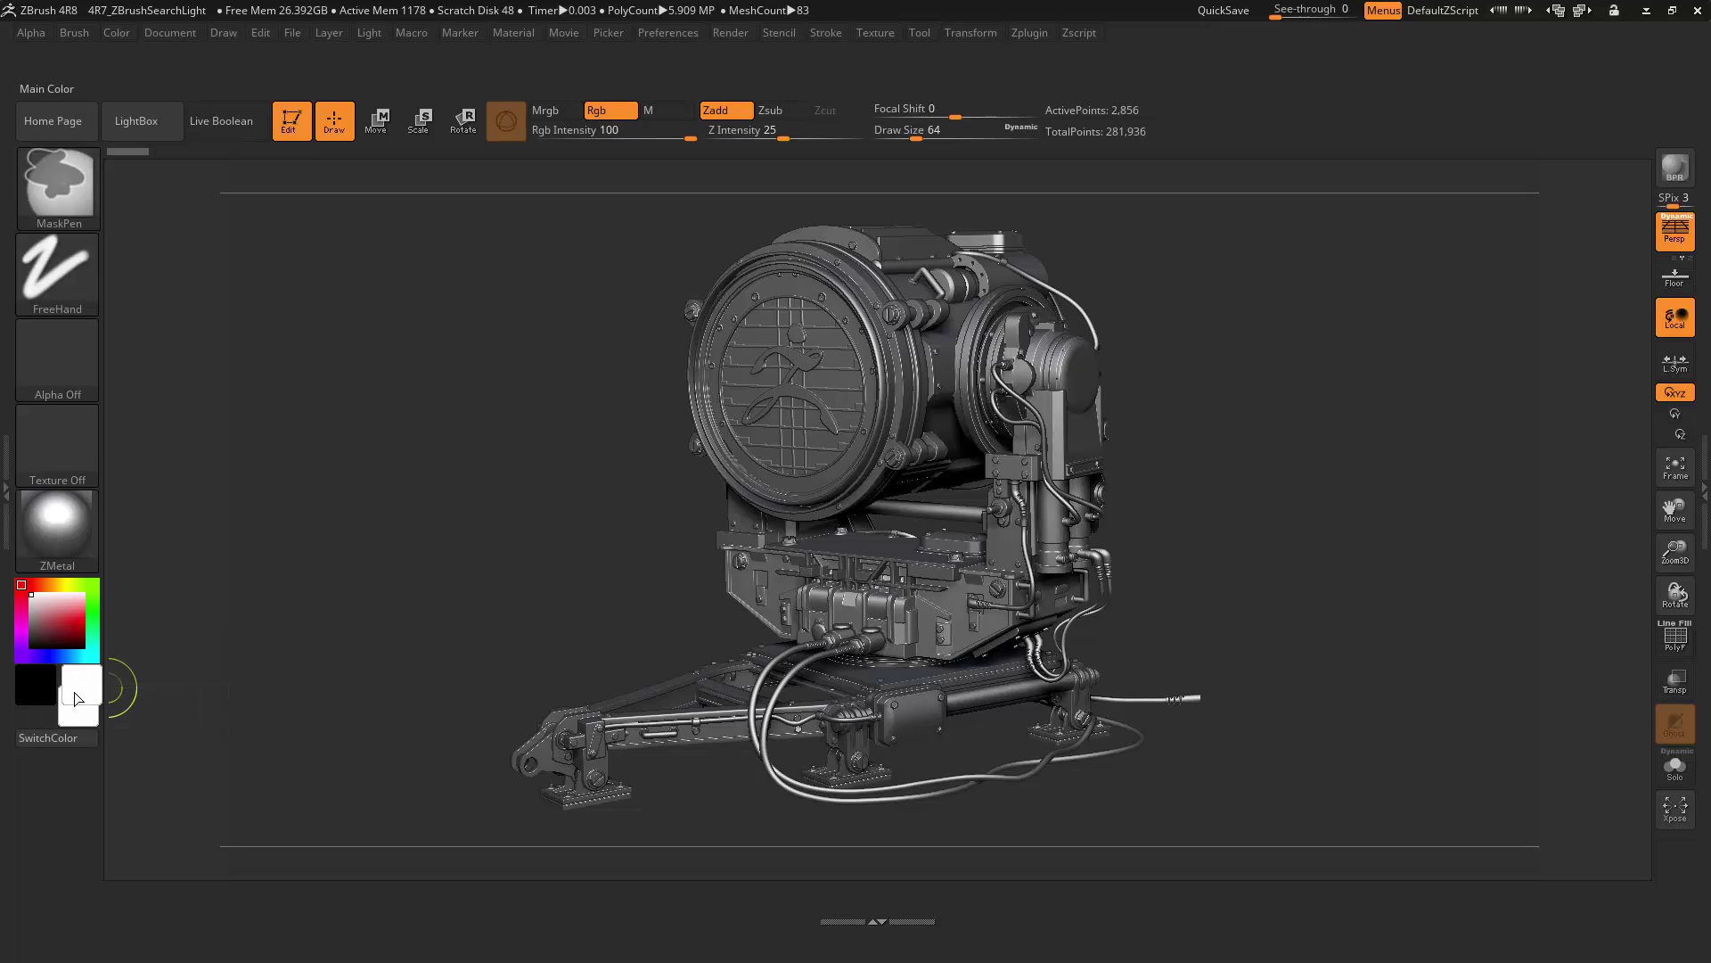
key(ctrl)
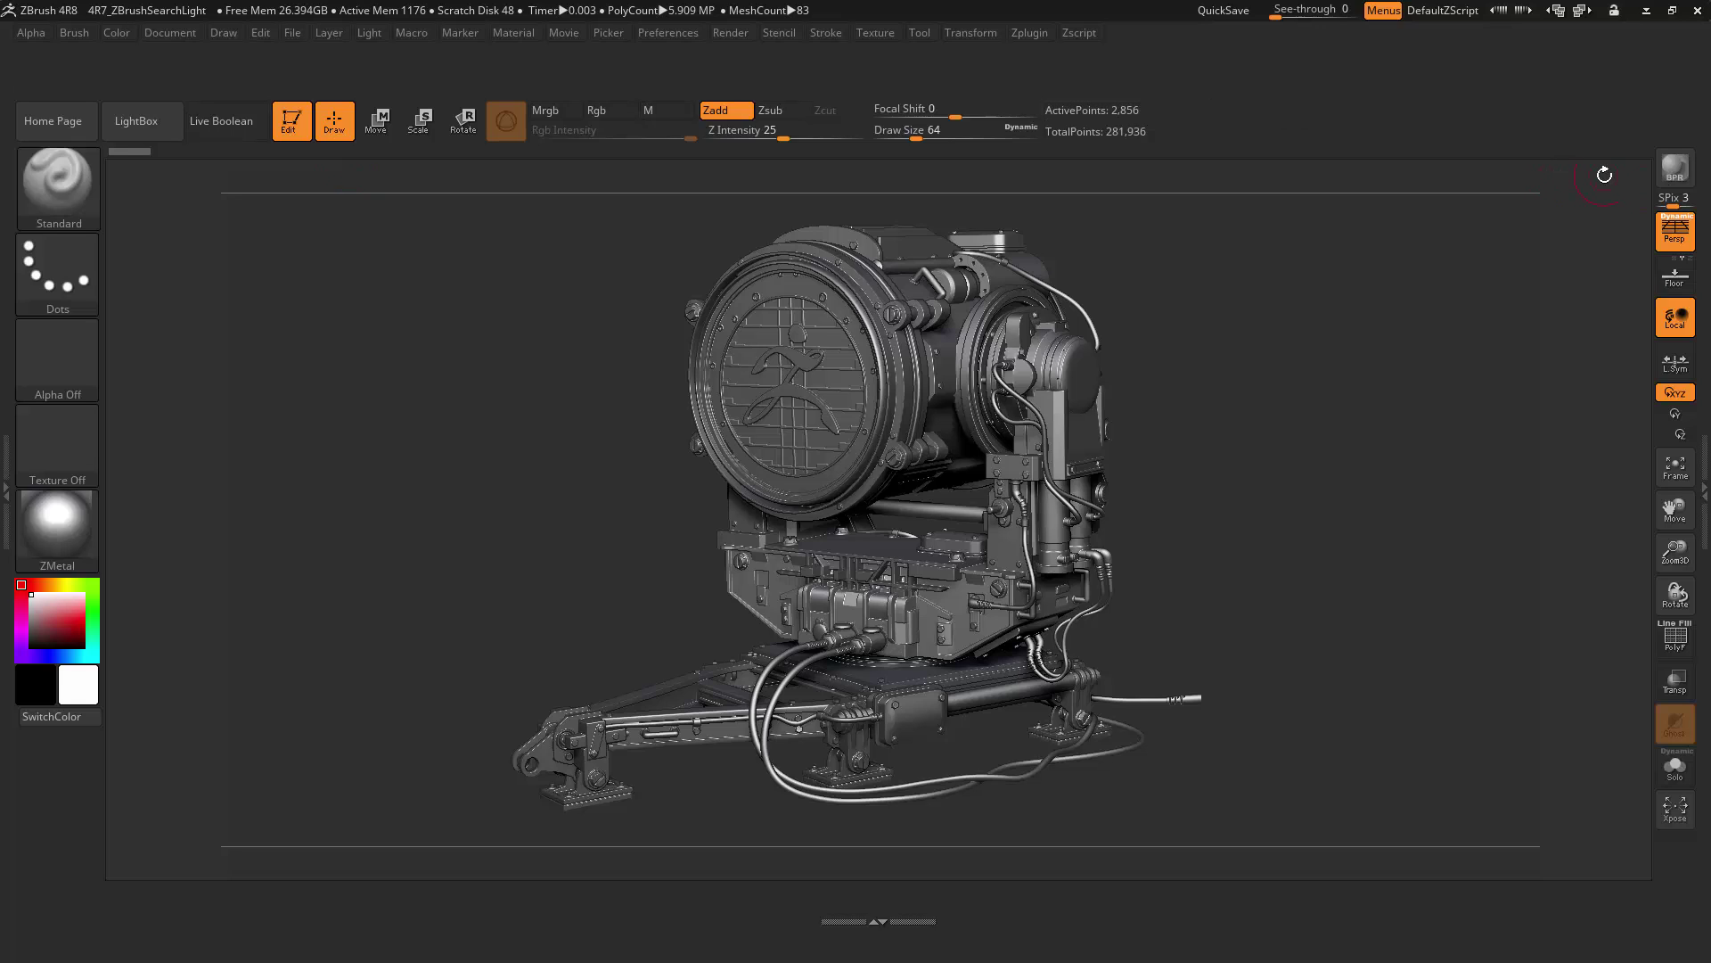
key(ctrl)
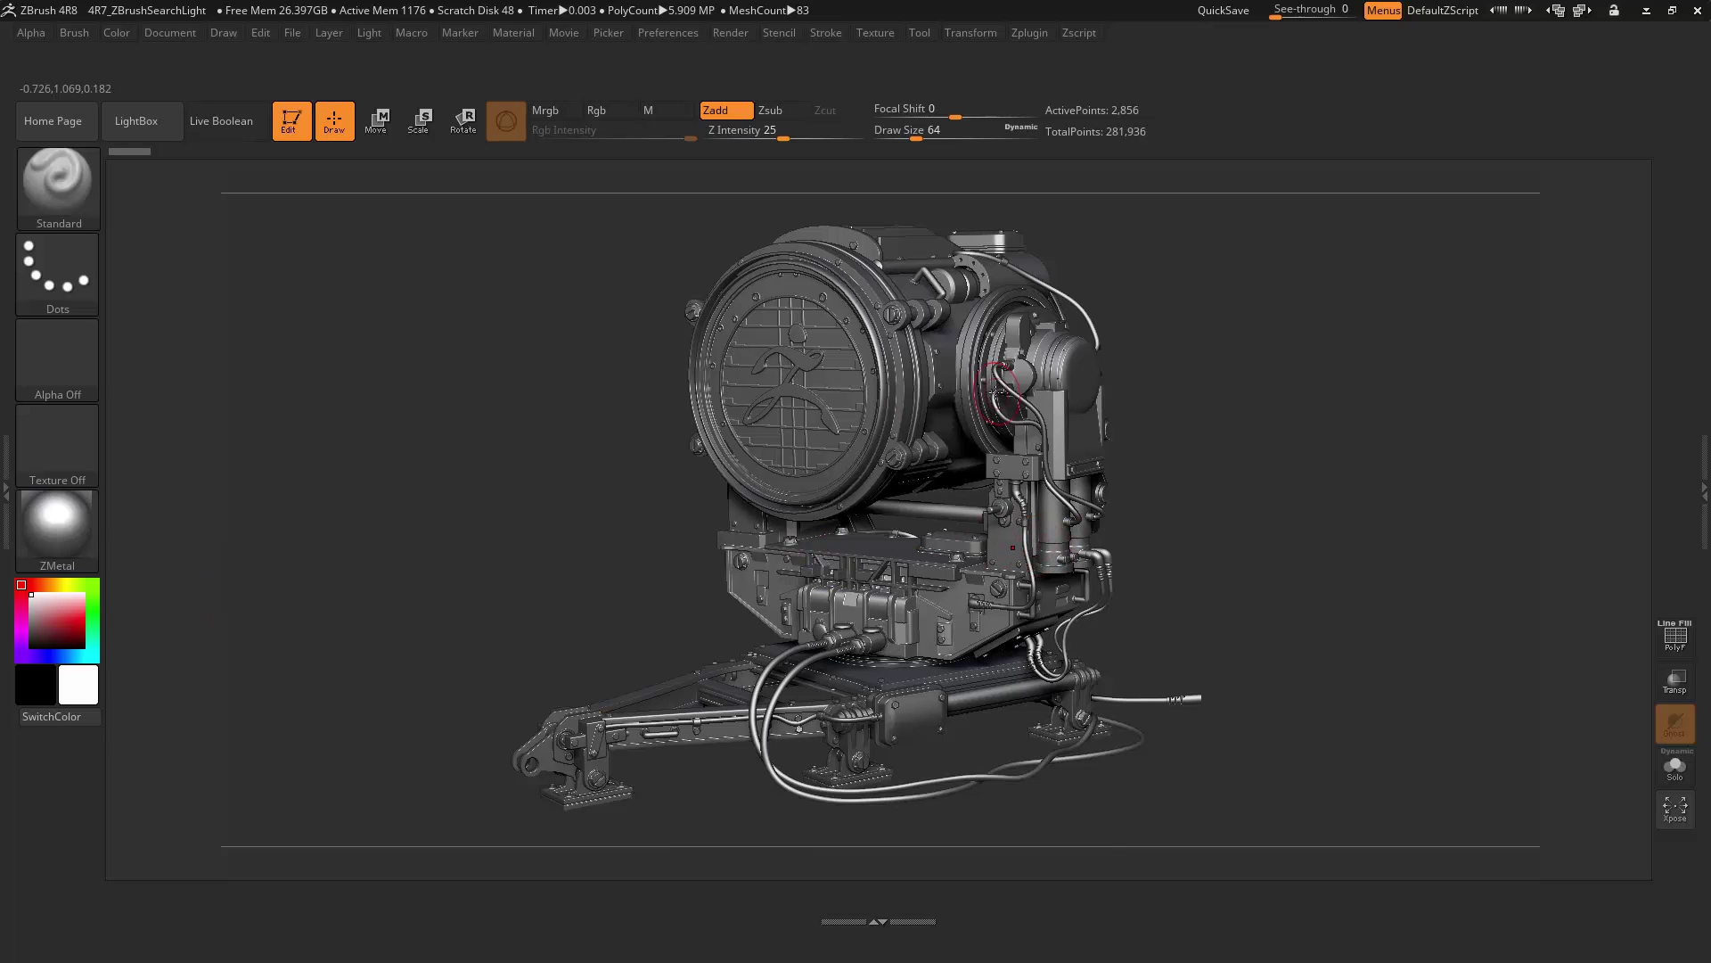
Pick the Chisel brush, move the current brush thumbnail to the shelf beneath the canvas, and return it to its original slot.
click(33, 200)
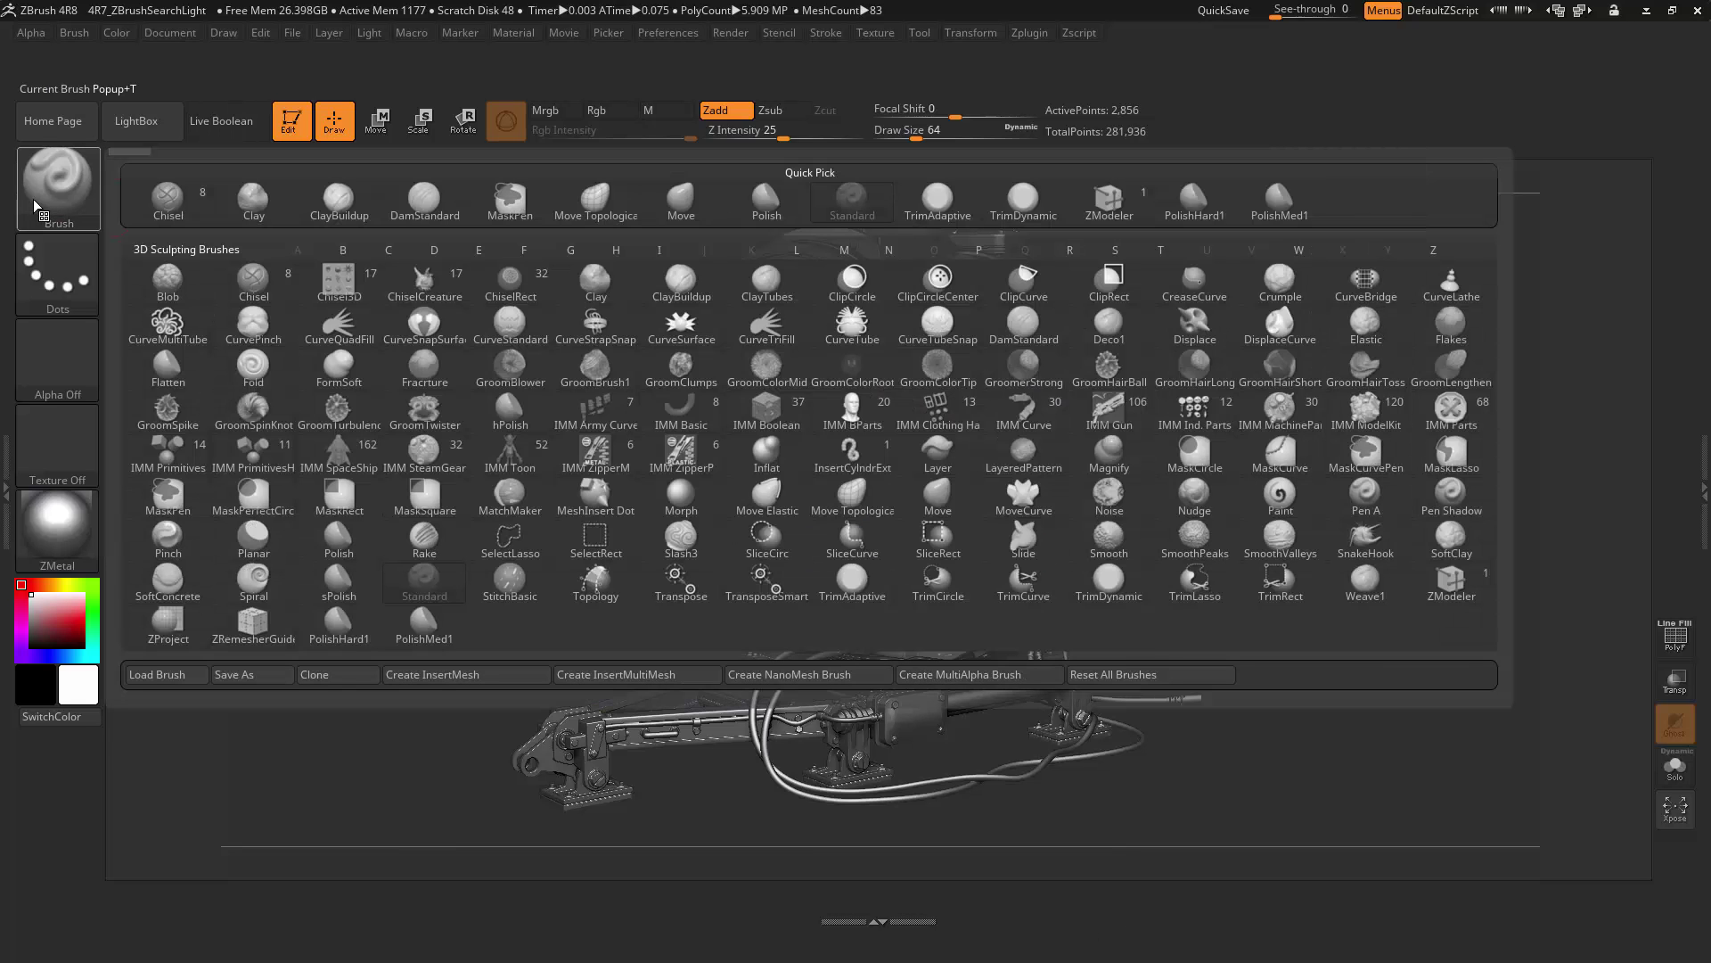
click(186, 209)
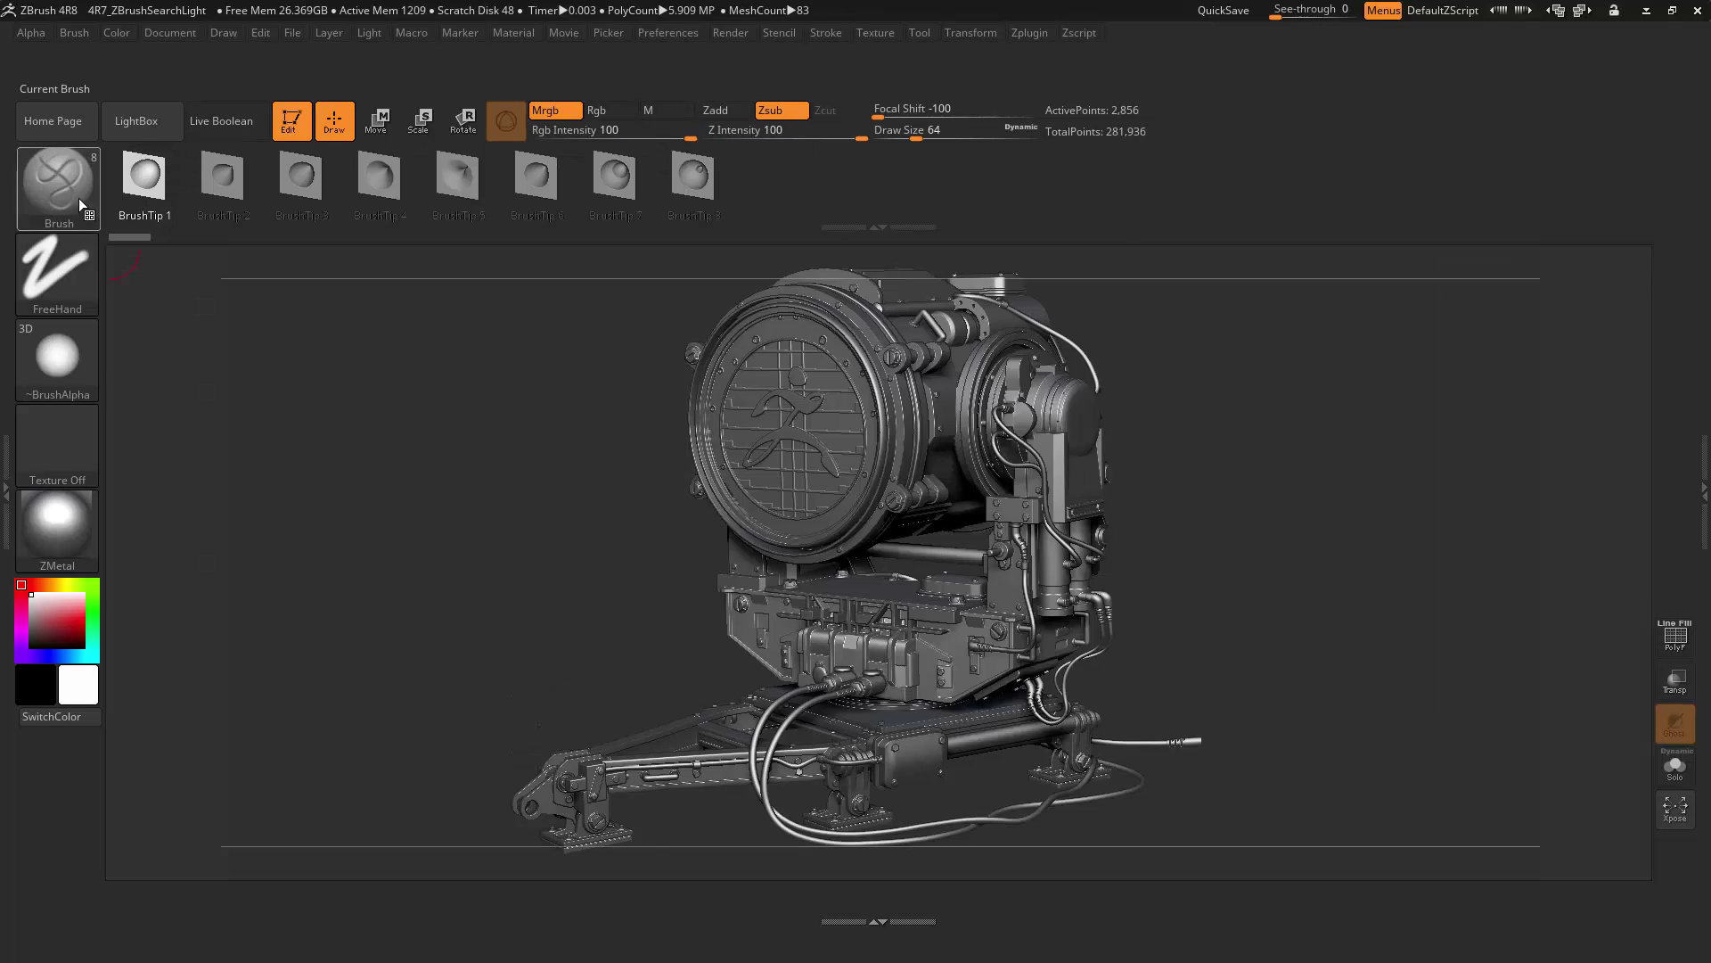
mouse_move(84, 226)
mouse_down()
mouse_move(190, 914)
mouse_move(187, 897)
mouse_up()
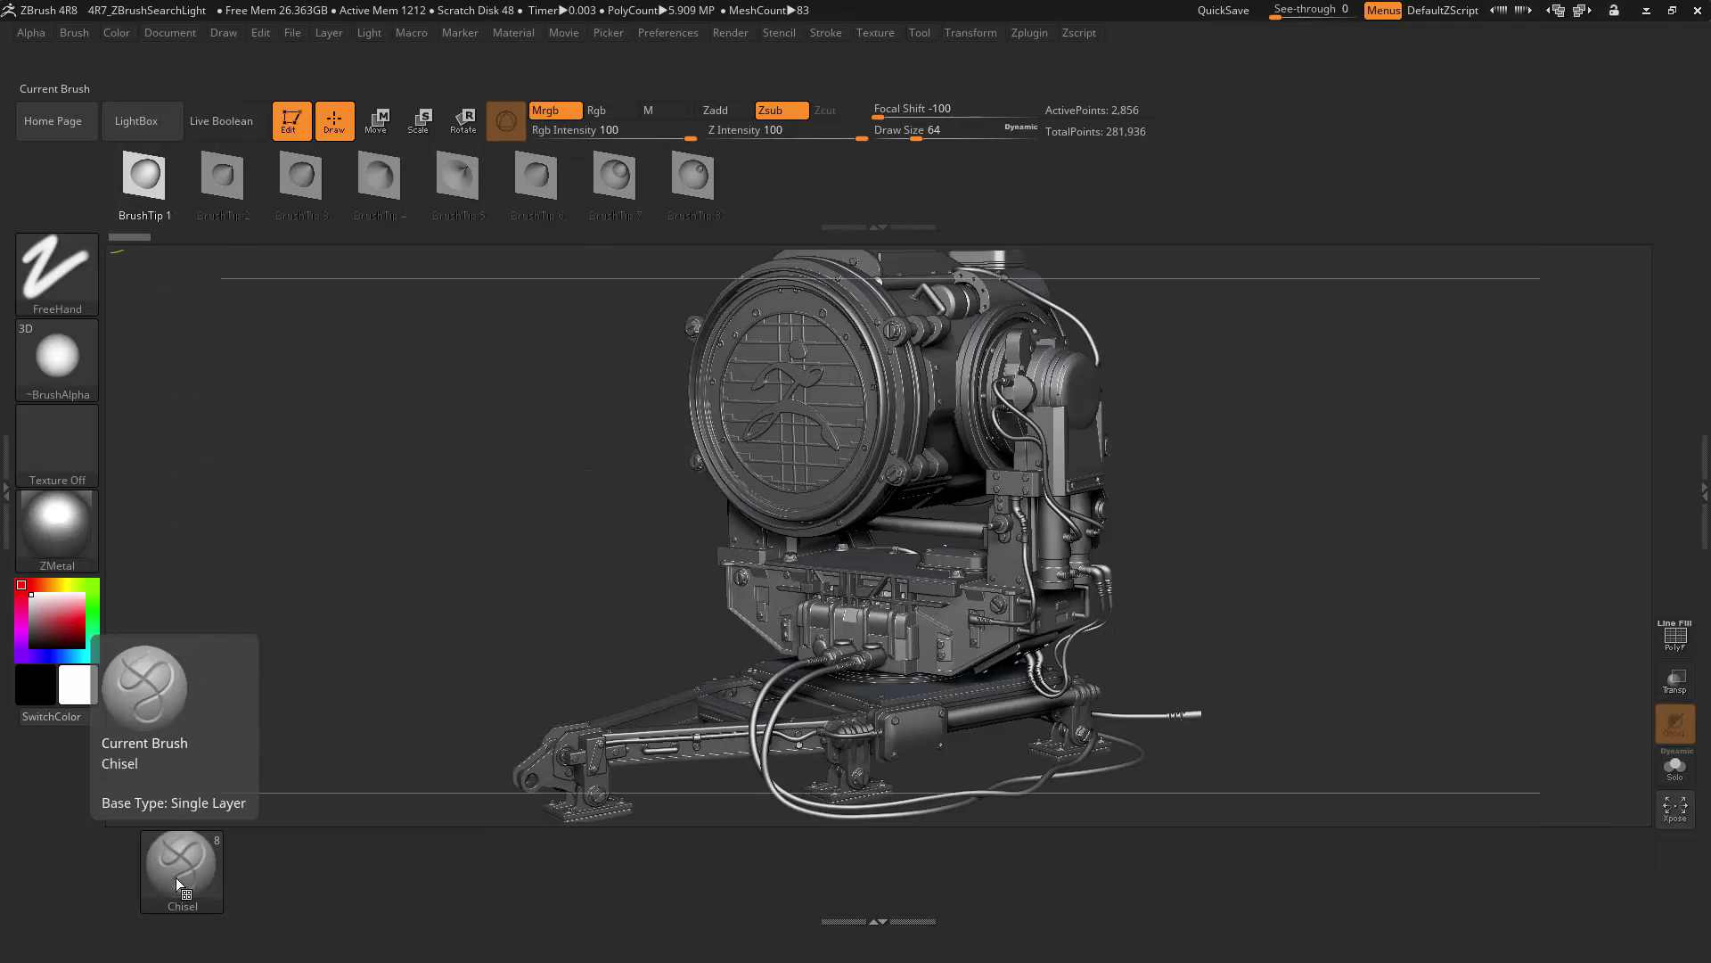
key(ctrl)
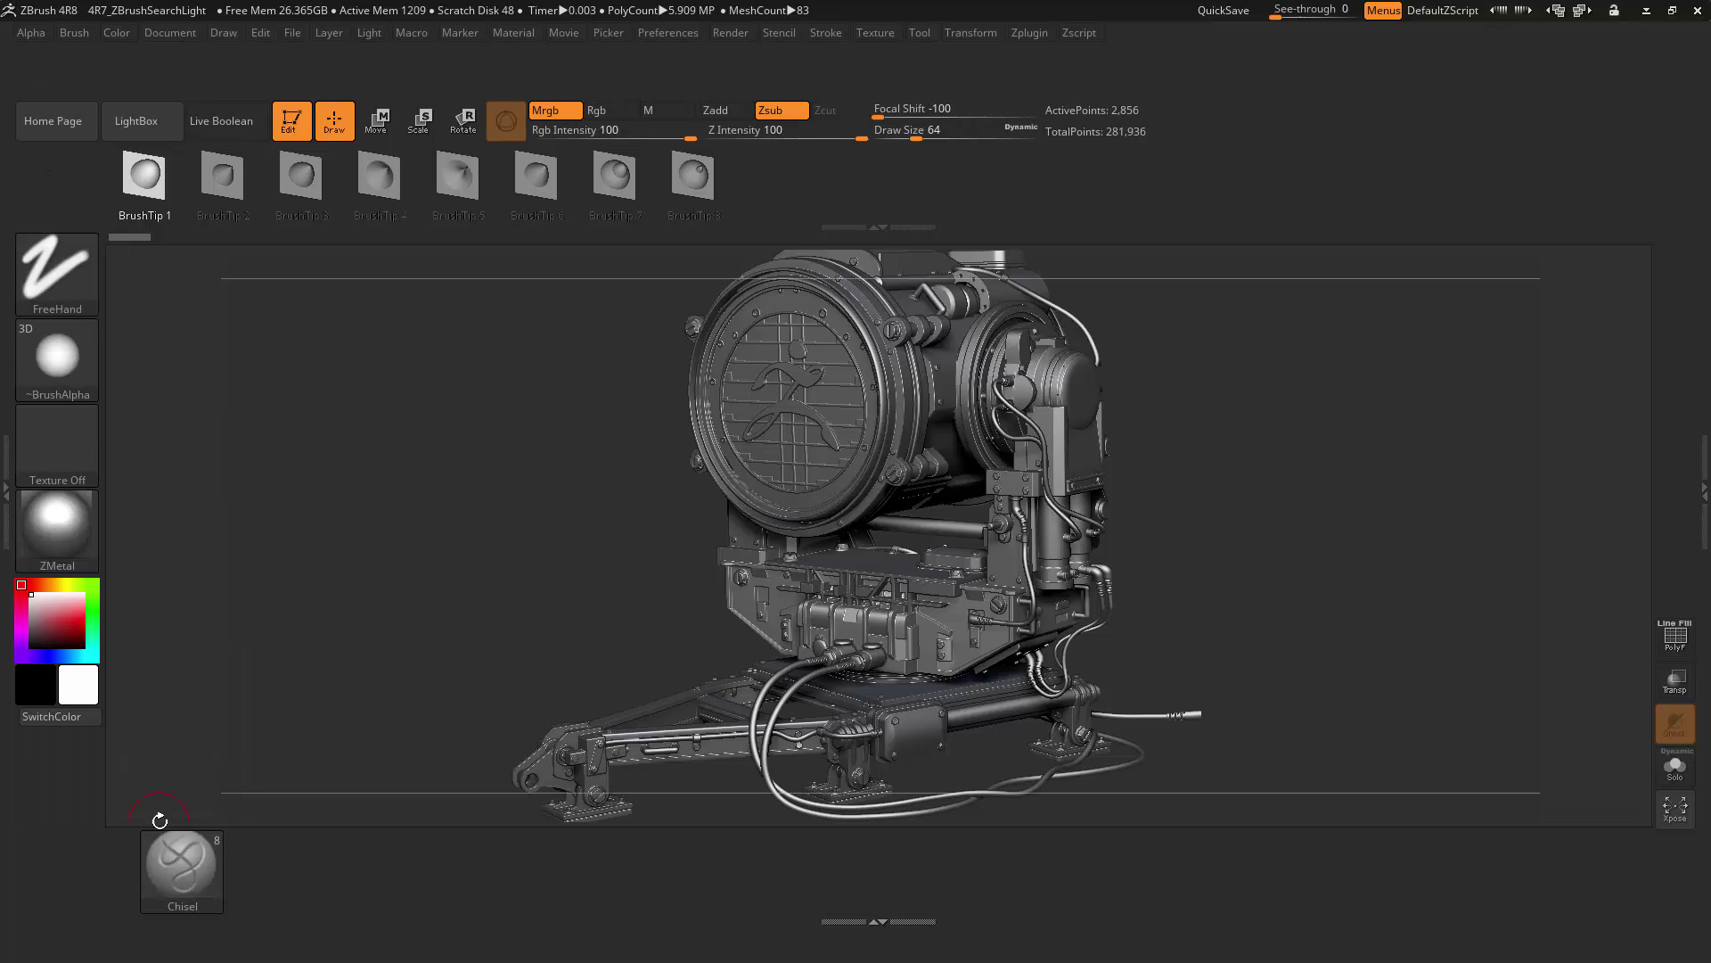
mouse_move(163, 864)
mouse_down()
mouse_move(116, 253)
mouse_move(53, 201)
mouse_up()
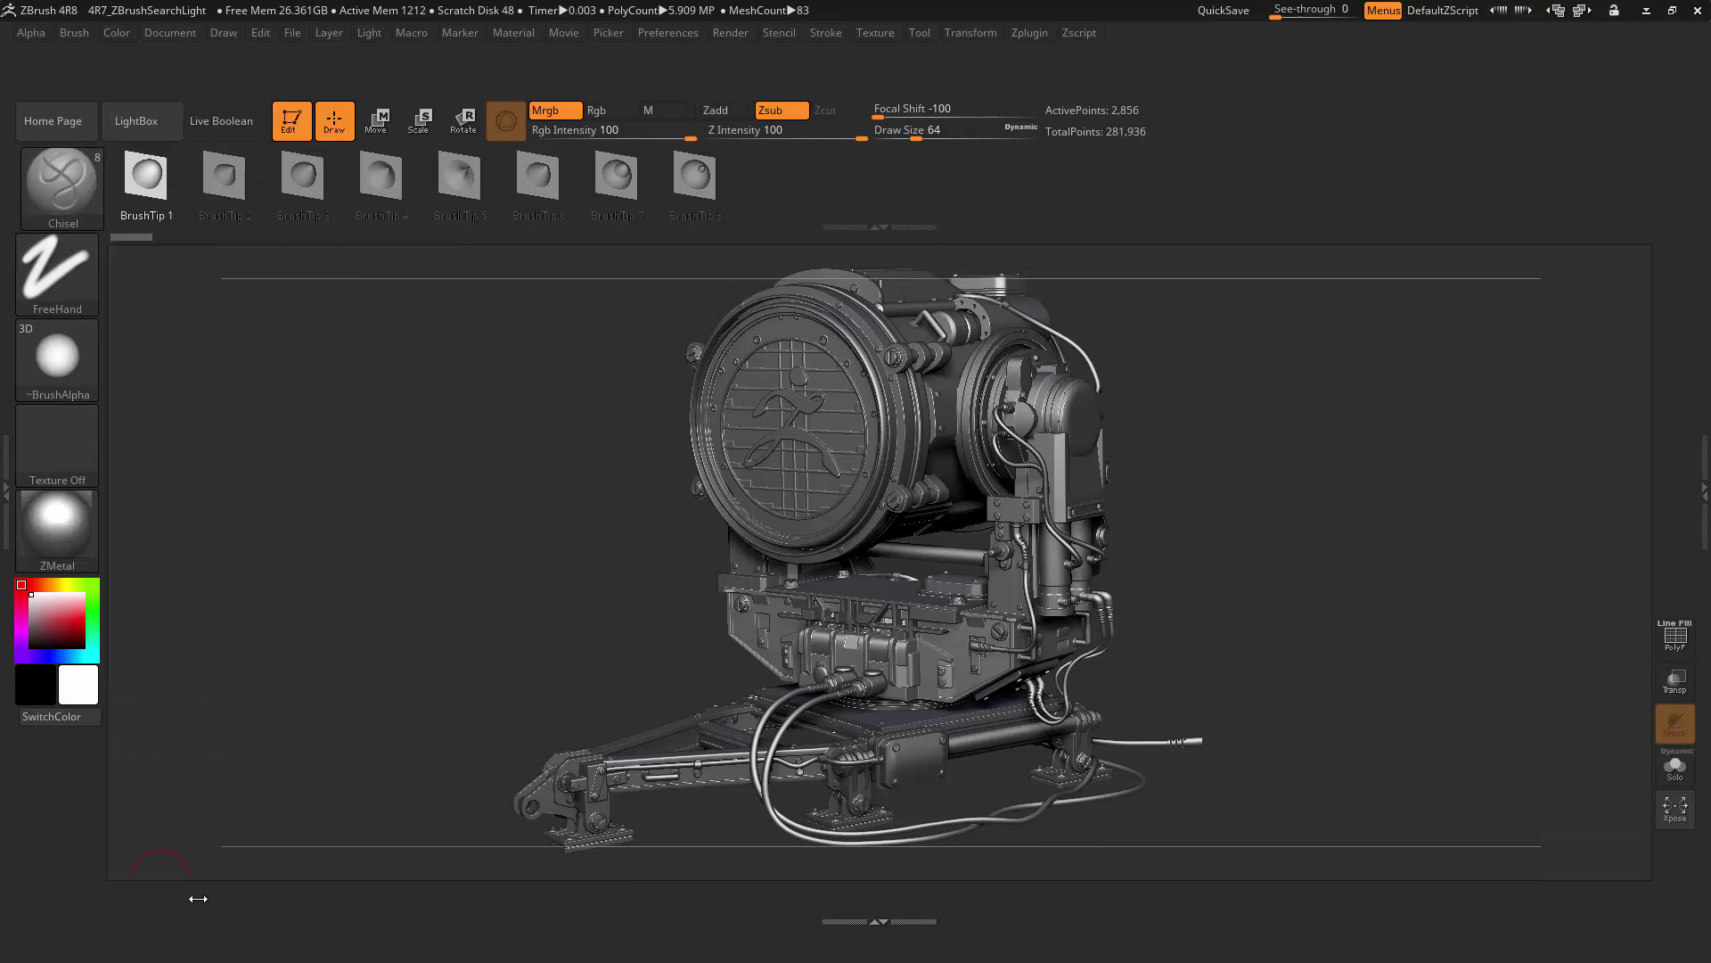
Place a Chisel brush shortcut from the Brush palette on the shelf beneath the canvas and switch back to the Standard brush.
click(71, 29)
key(ctrl)
mouse_move(216, 371)
mouse_down()
mouse_move(382, 886)
mouse_move(149, 891)
mouse_up()
click(149, 892)
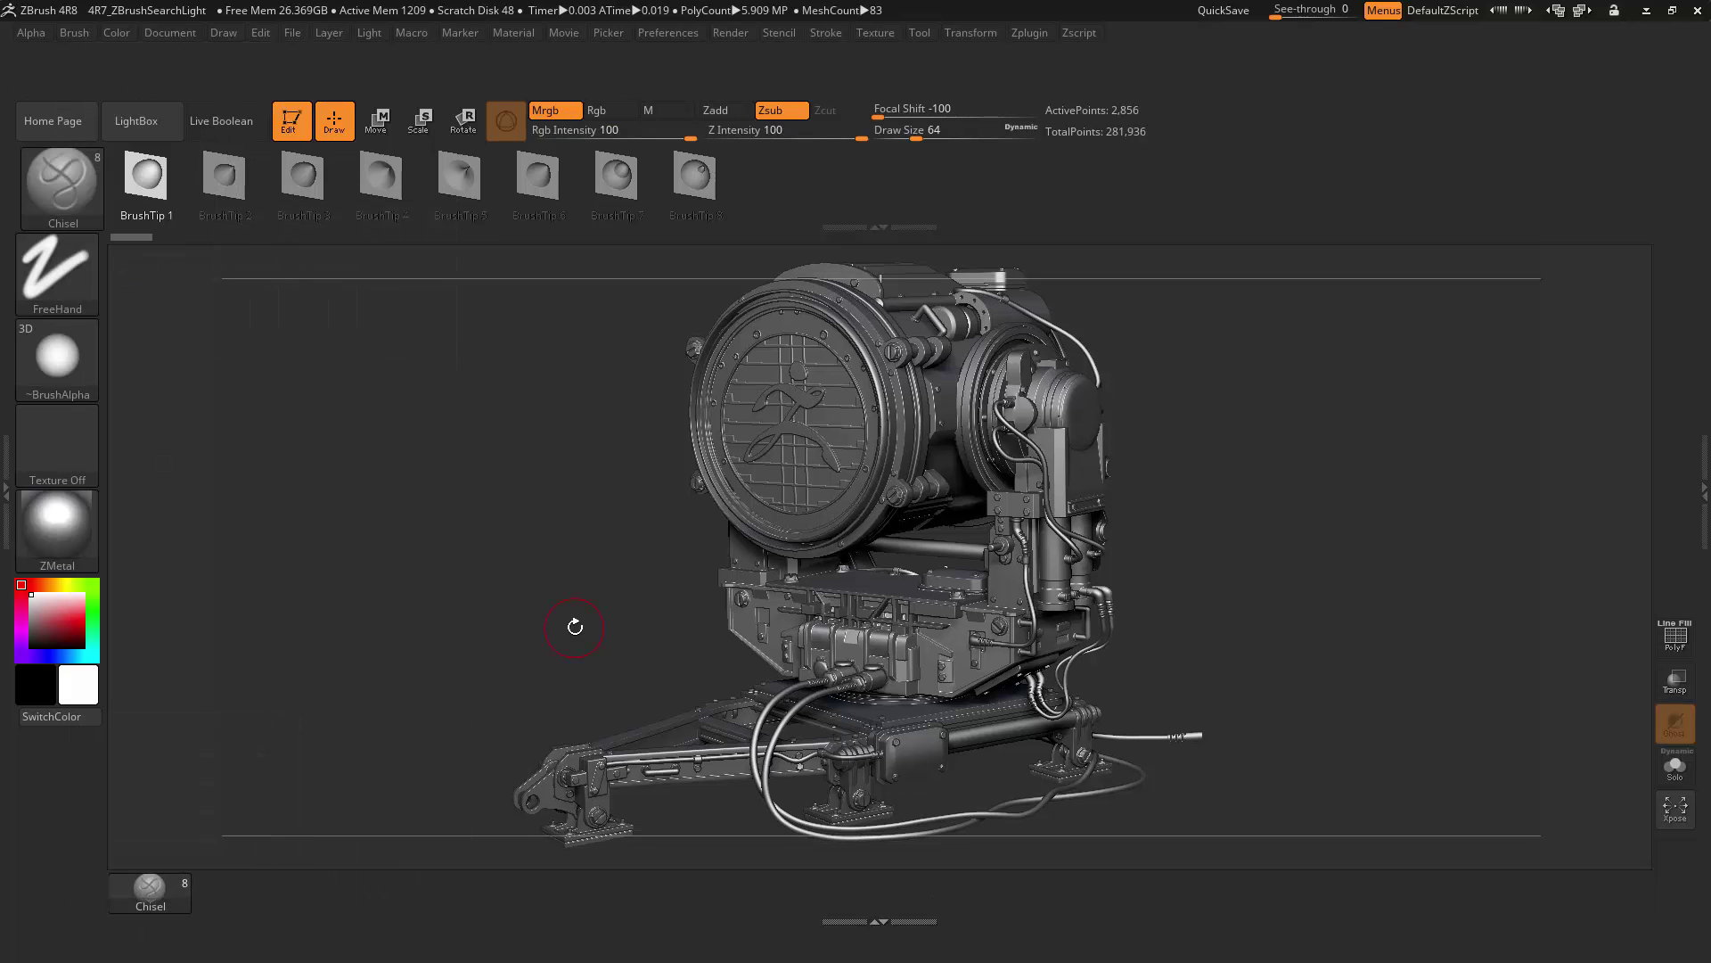
key(b)
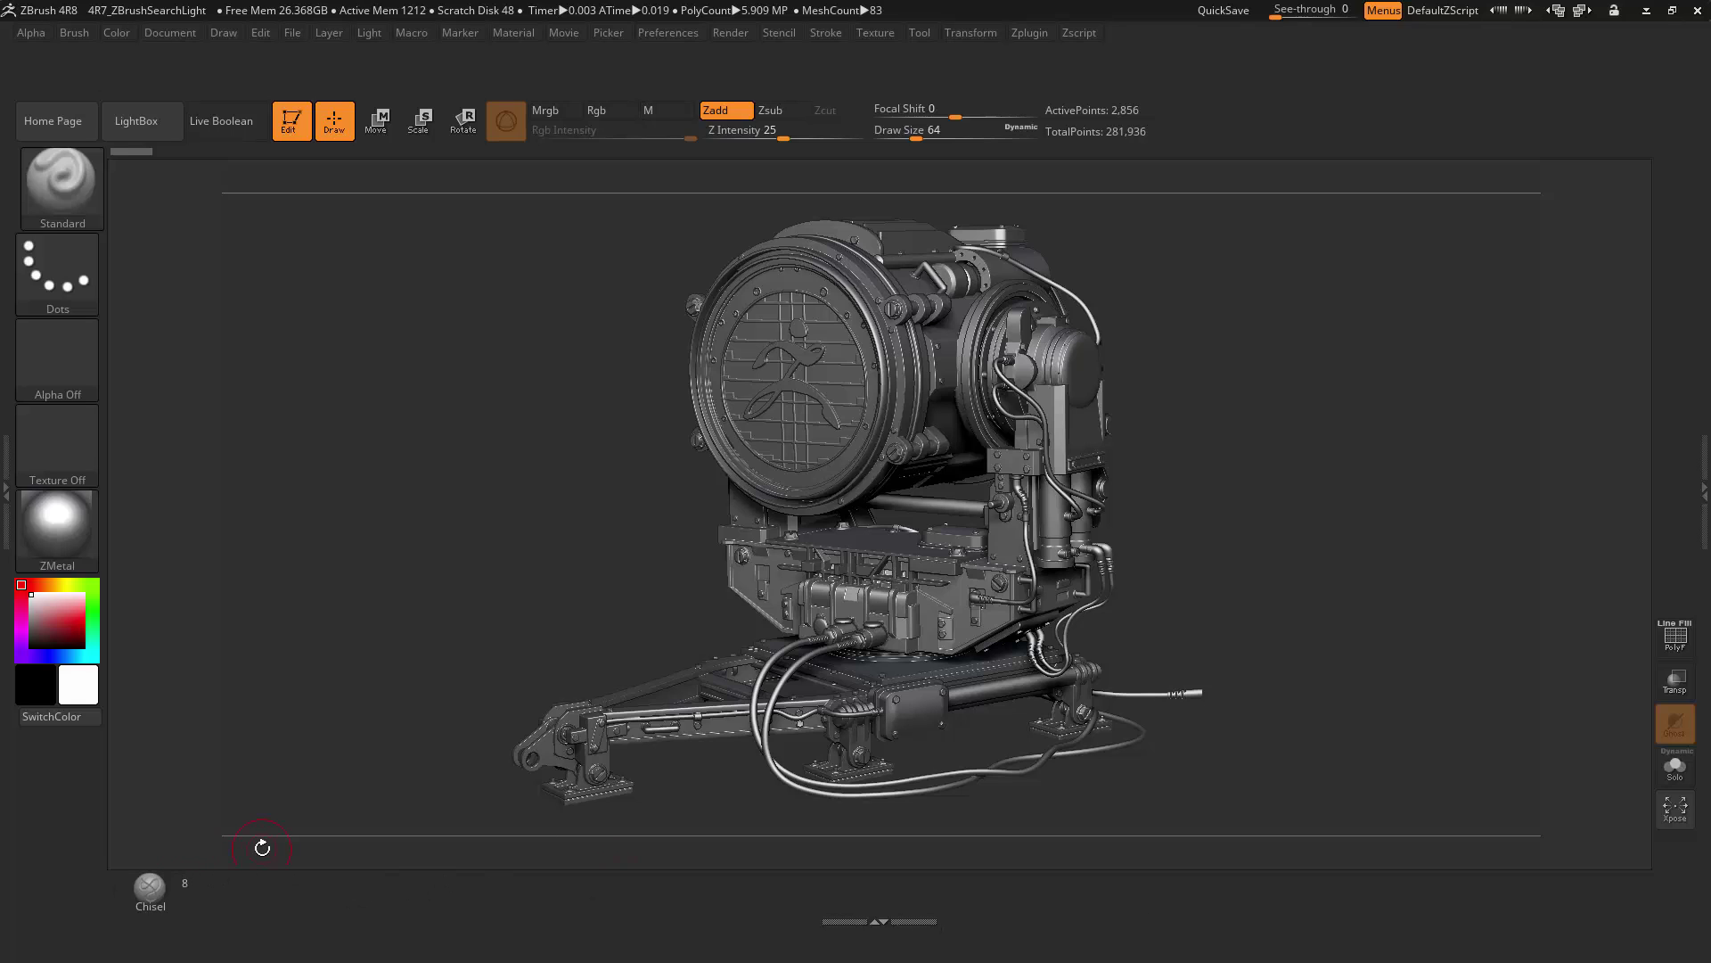
Add the BackfaceMask option from the brush's Auto Masking settings to the shelf beneath the canvas.
click(72, 32)
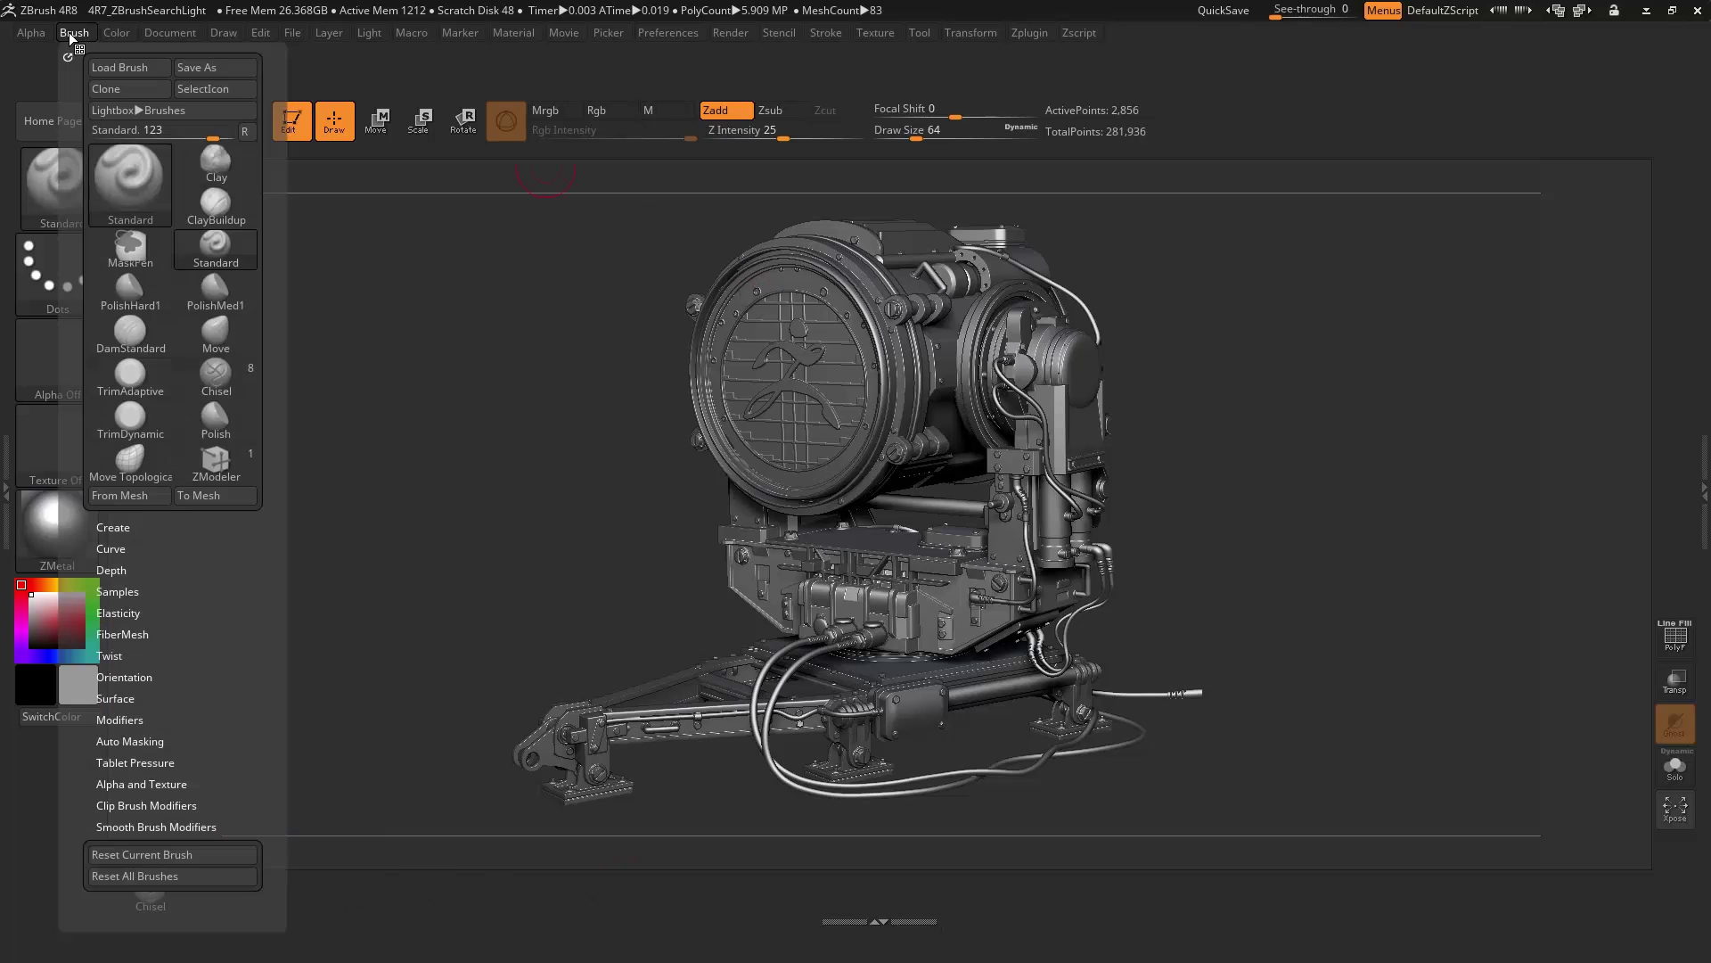
click(132, 740)
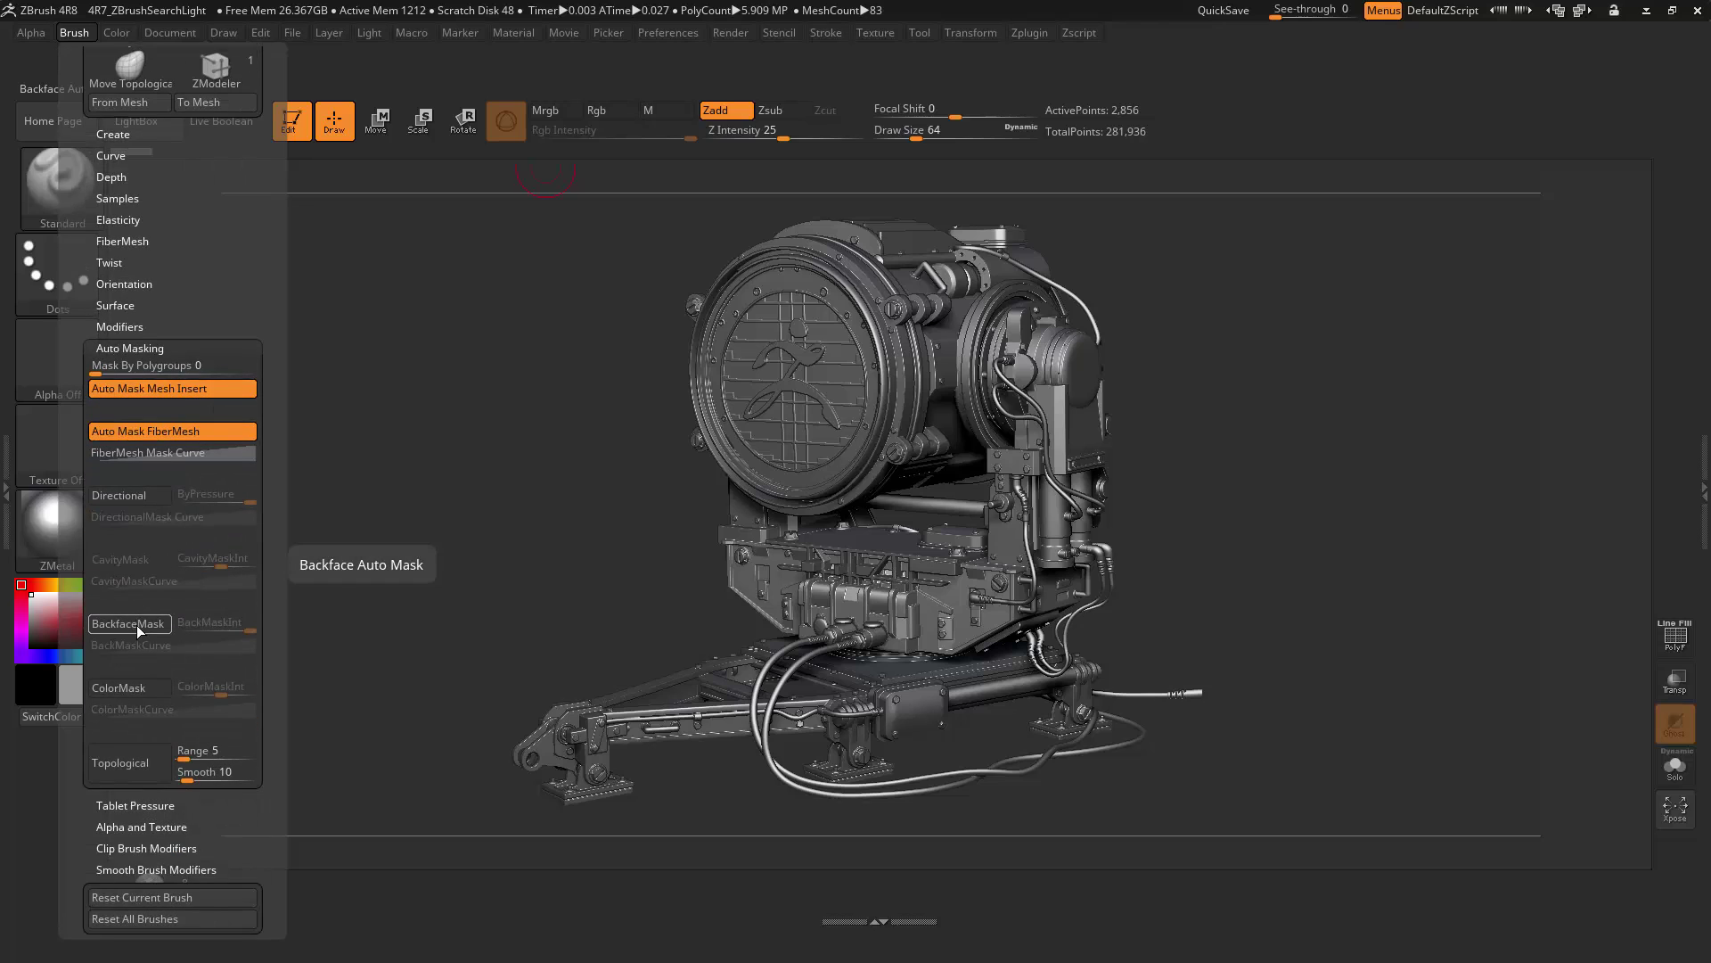
mouse_move(136, 624)
ctrl+alt+mouse_down()
mouse_move(569, 877)
mouse_move(569, 900)
ctrl+alt+mouse_up()
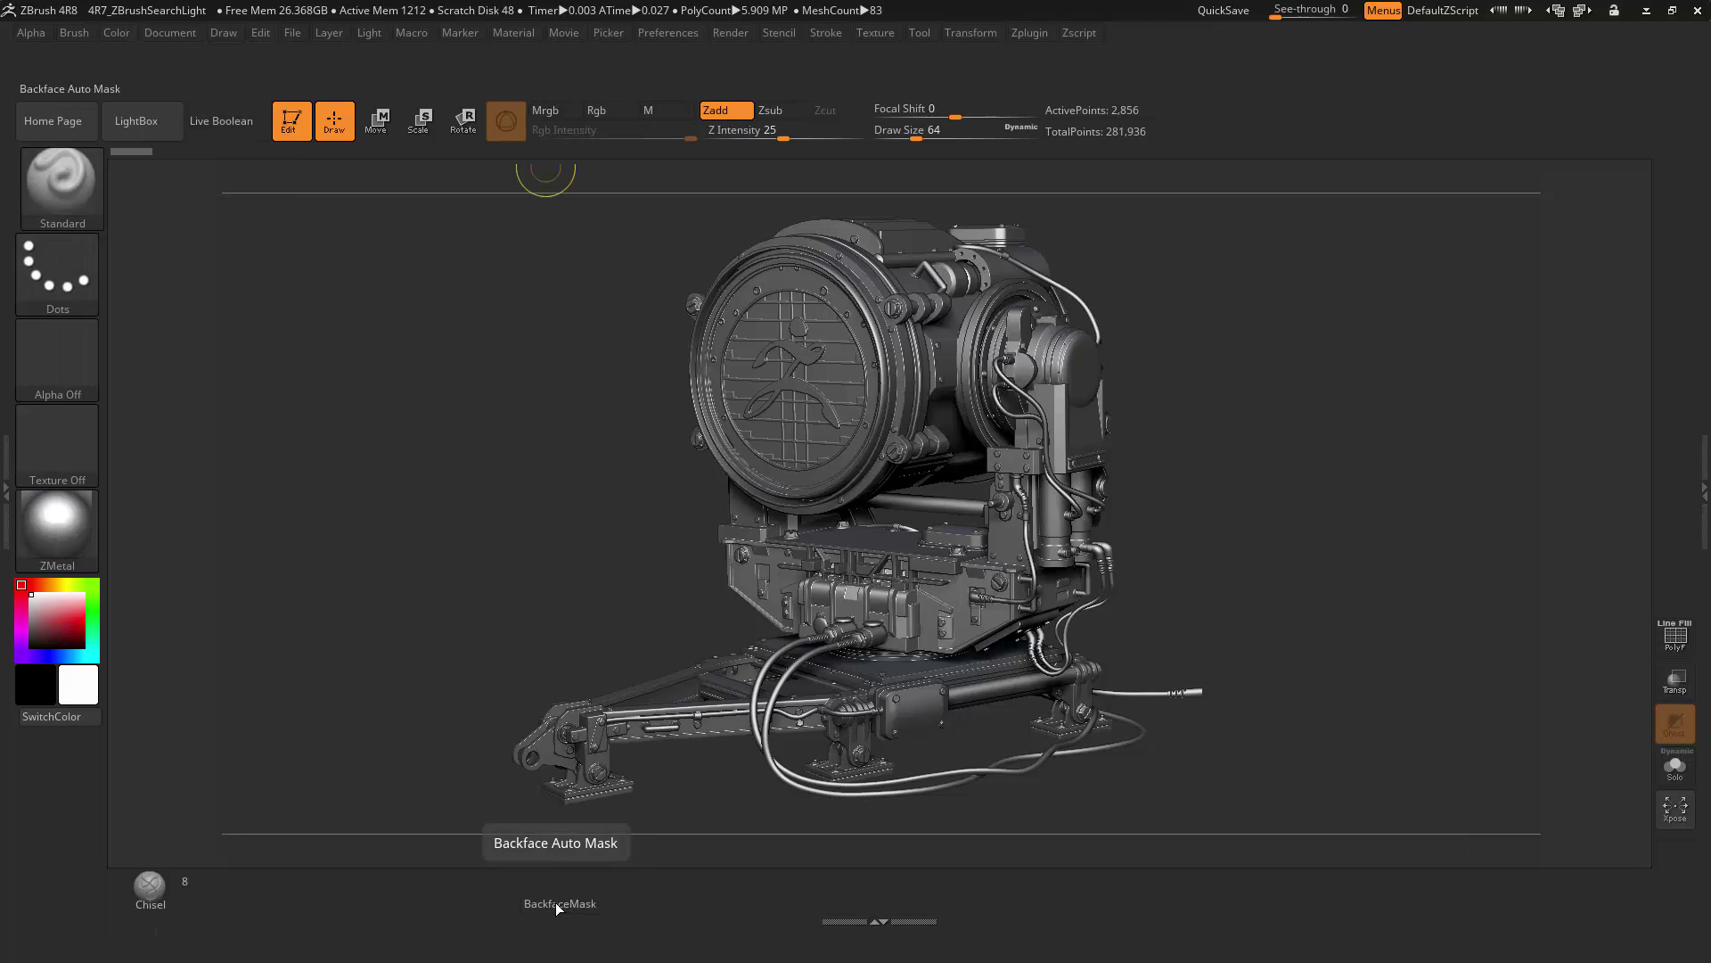
Restore the stored custom user interface from the Config preferences.
click(670, 32)
click(668, 33)
click(676, 32)
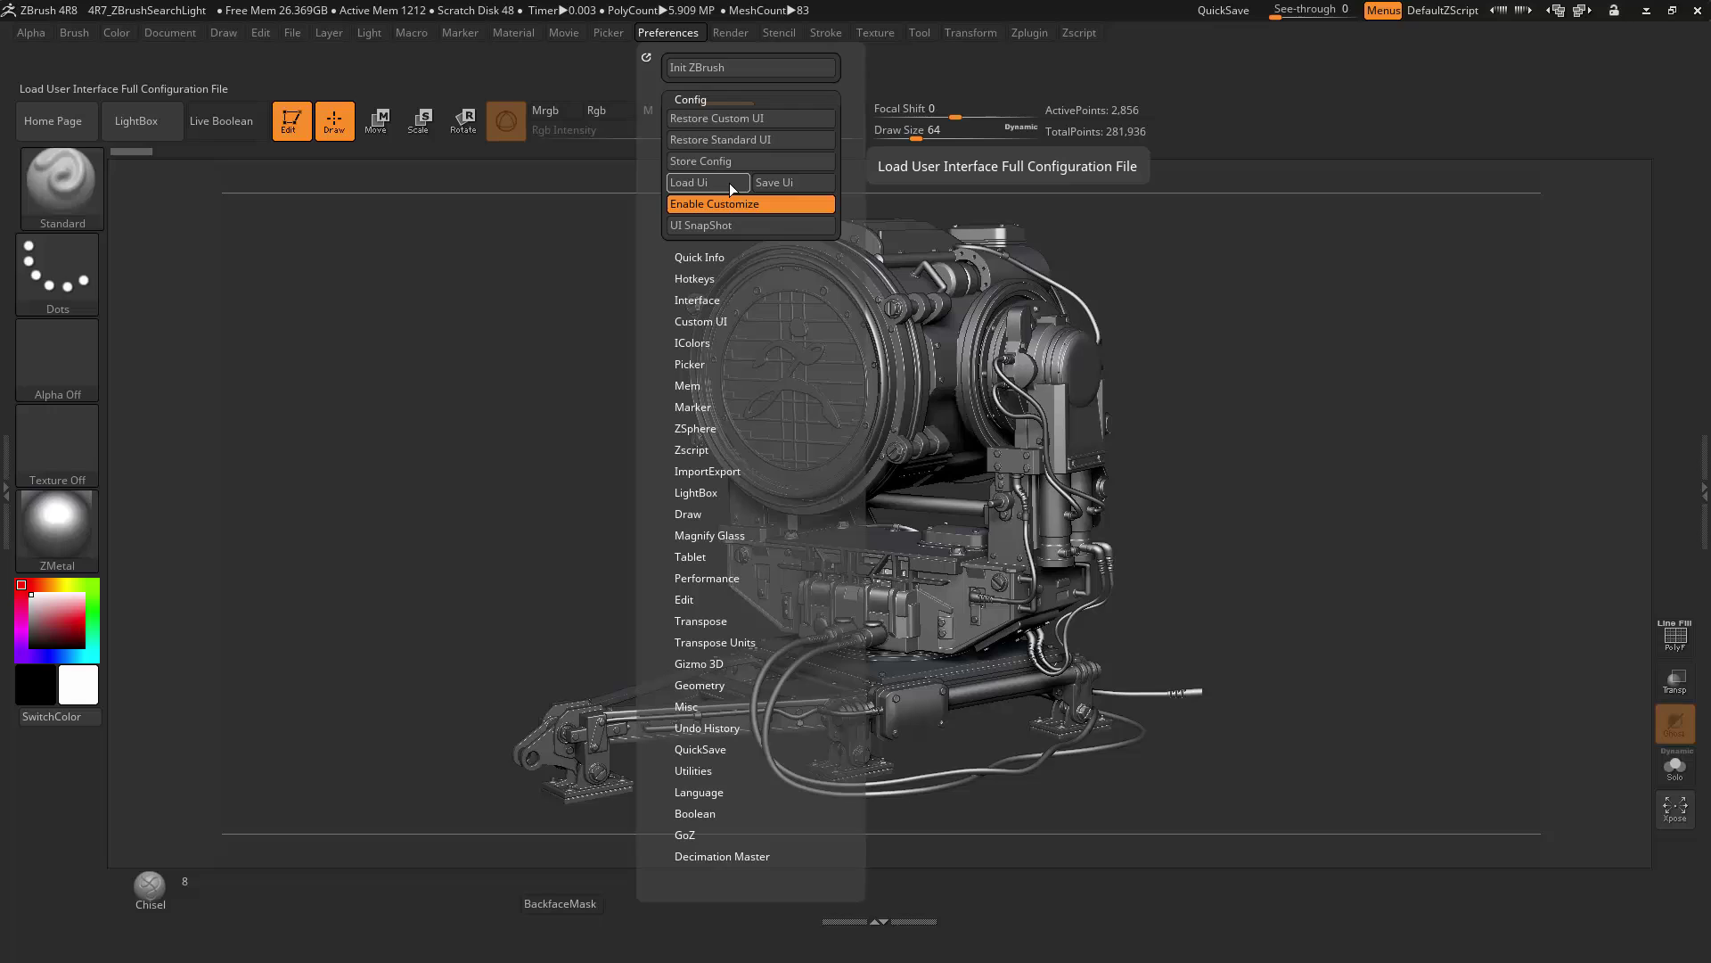
click(749, 140)
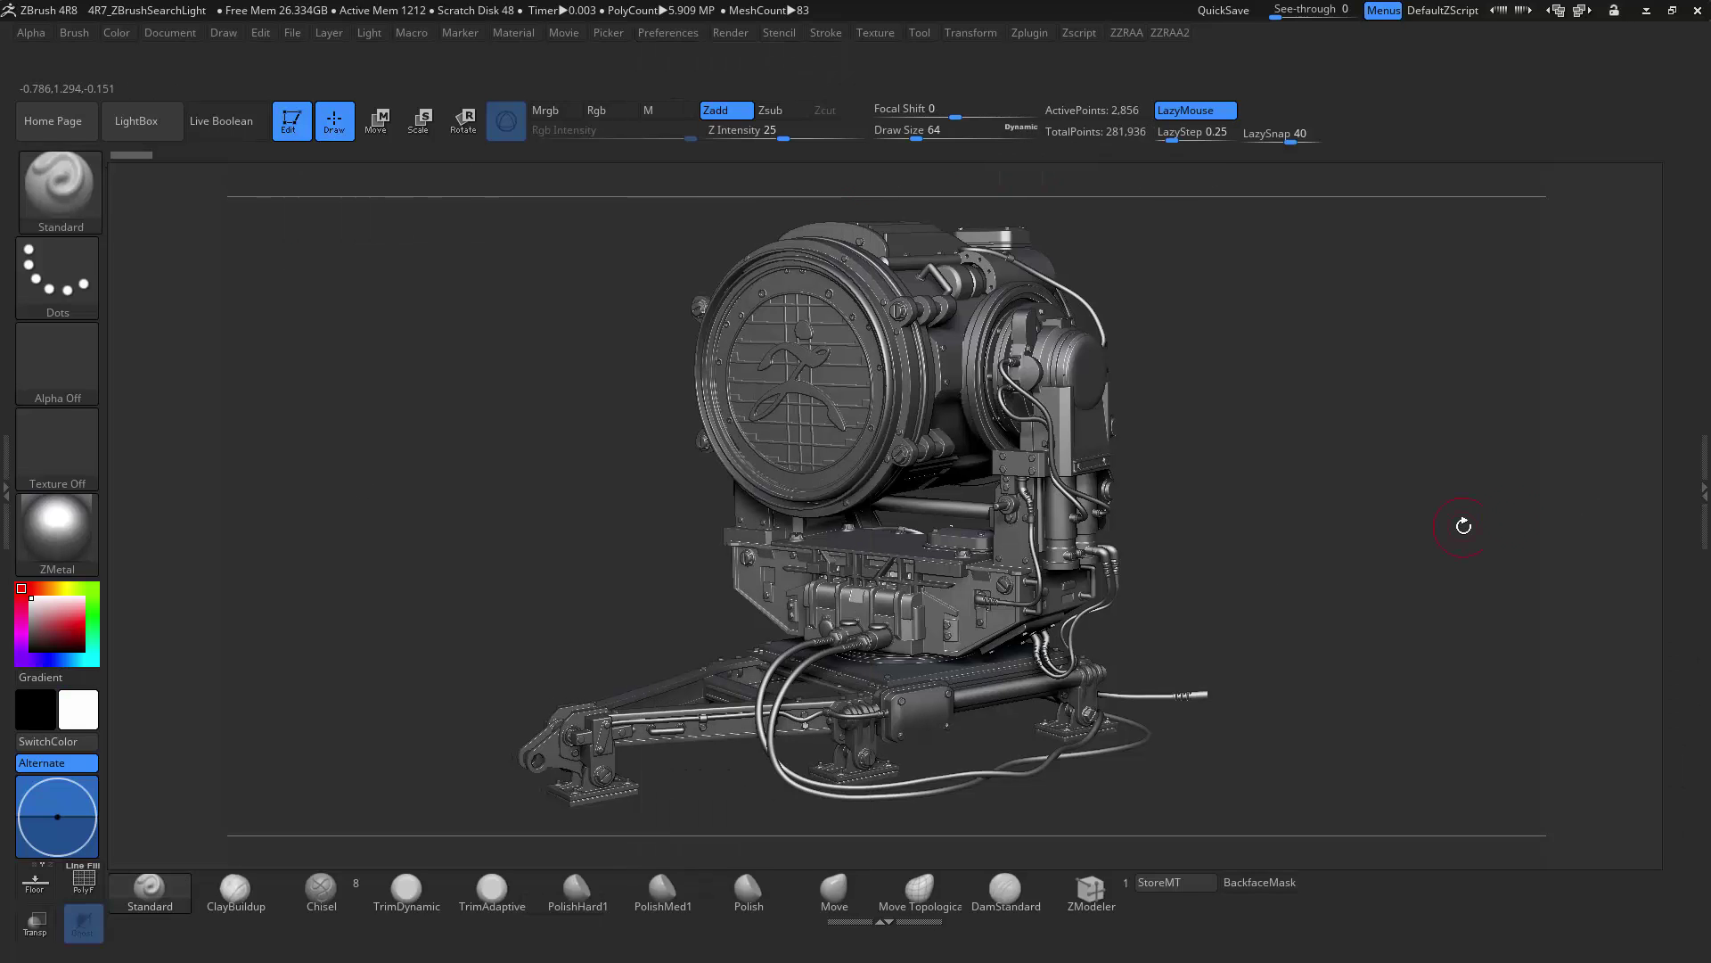
Show the Tool palette's tray, and toggle the floor grid and the PolyFrame display on and off.
click(1703, 487)
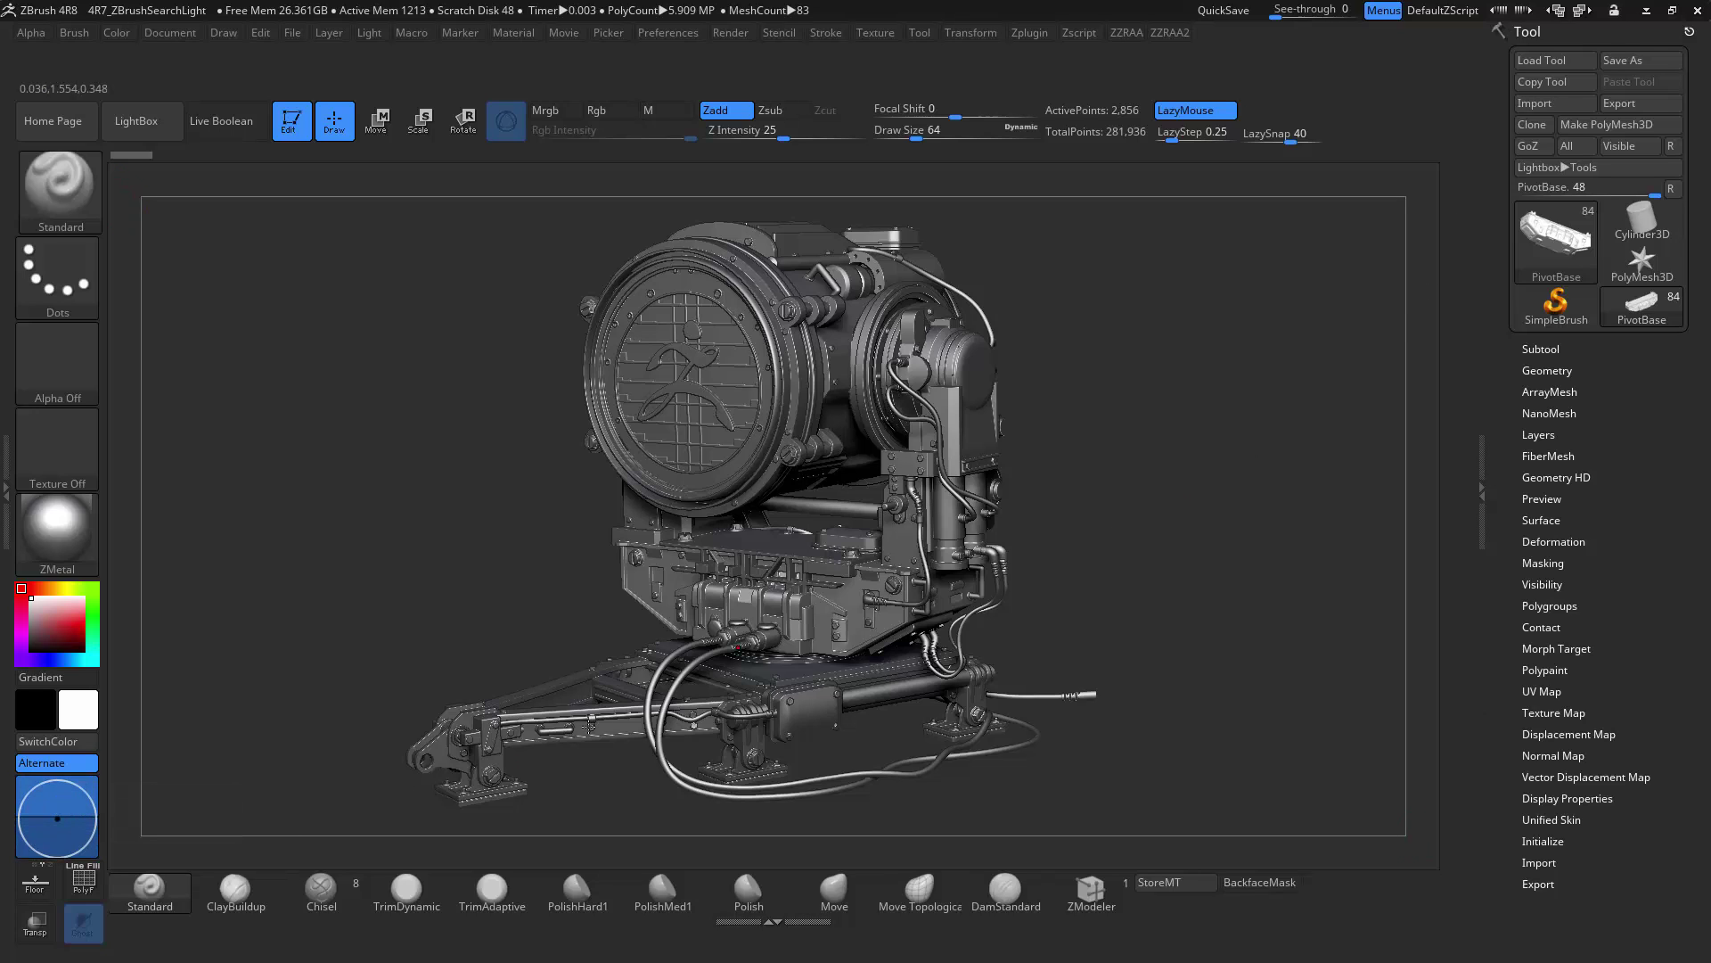
click(36, 881)
click(36, 881)
click(83, 883)
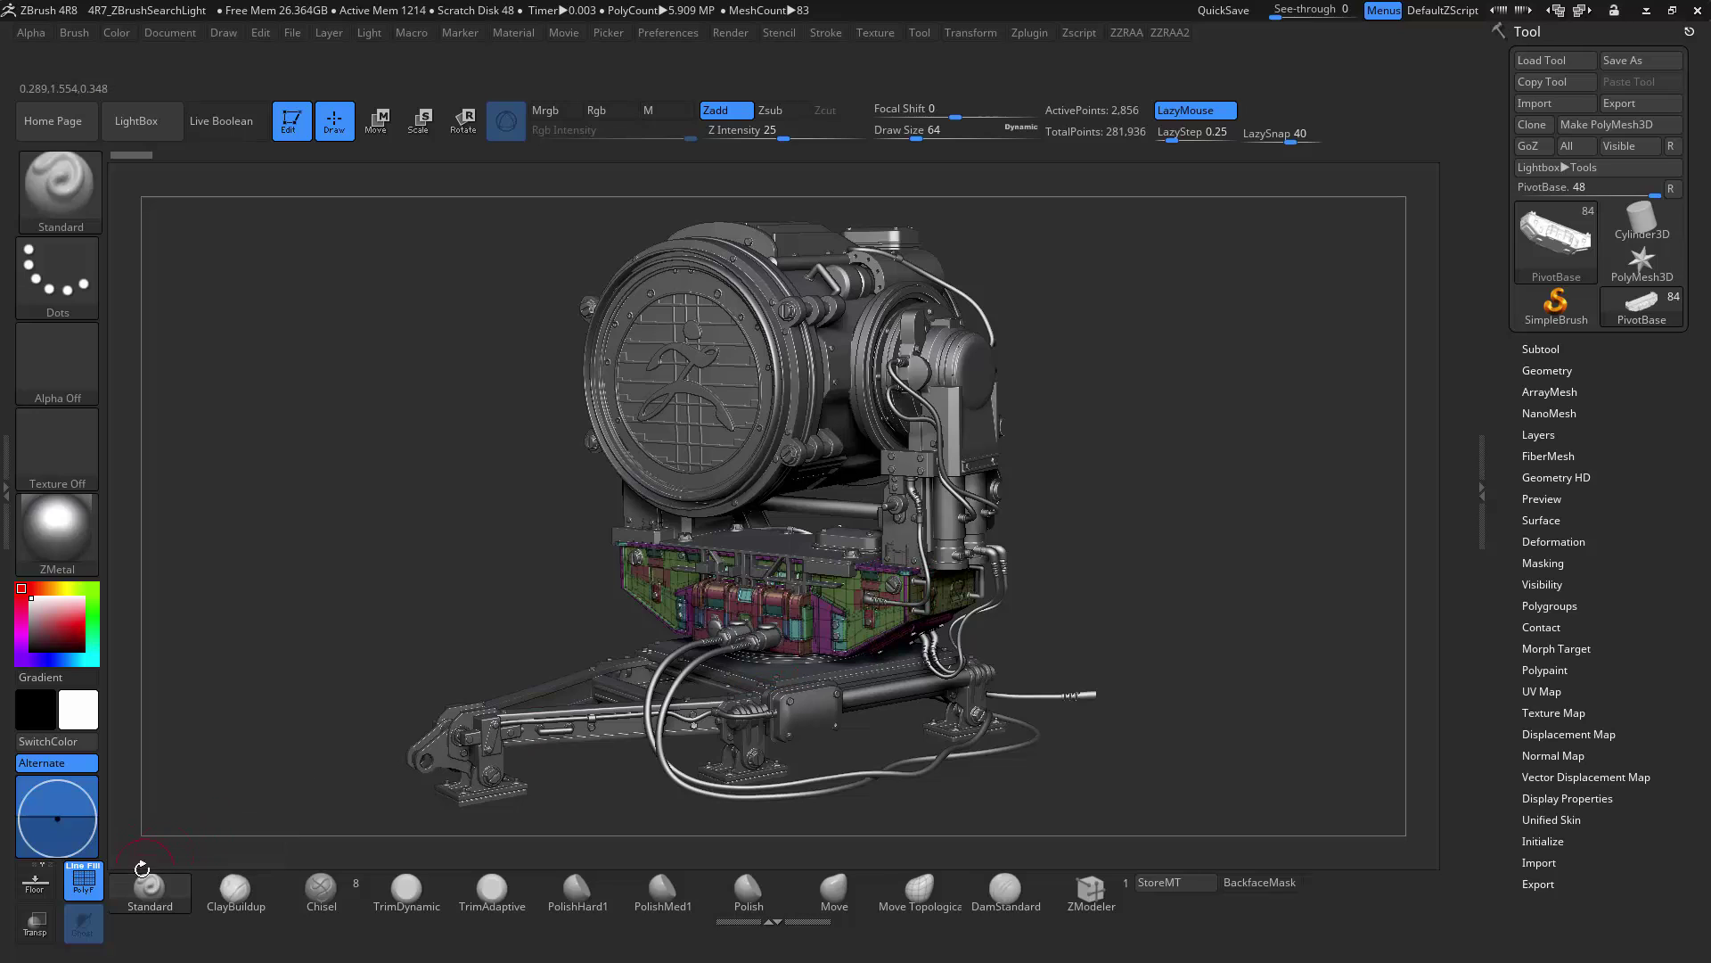
click(83, 882)
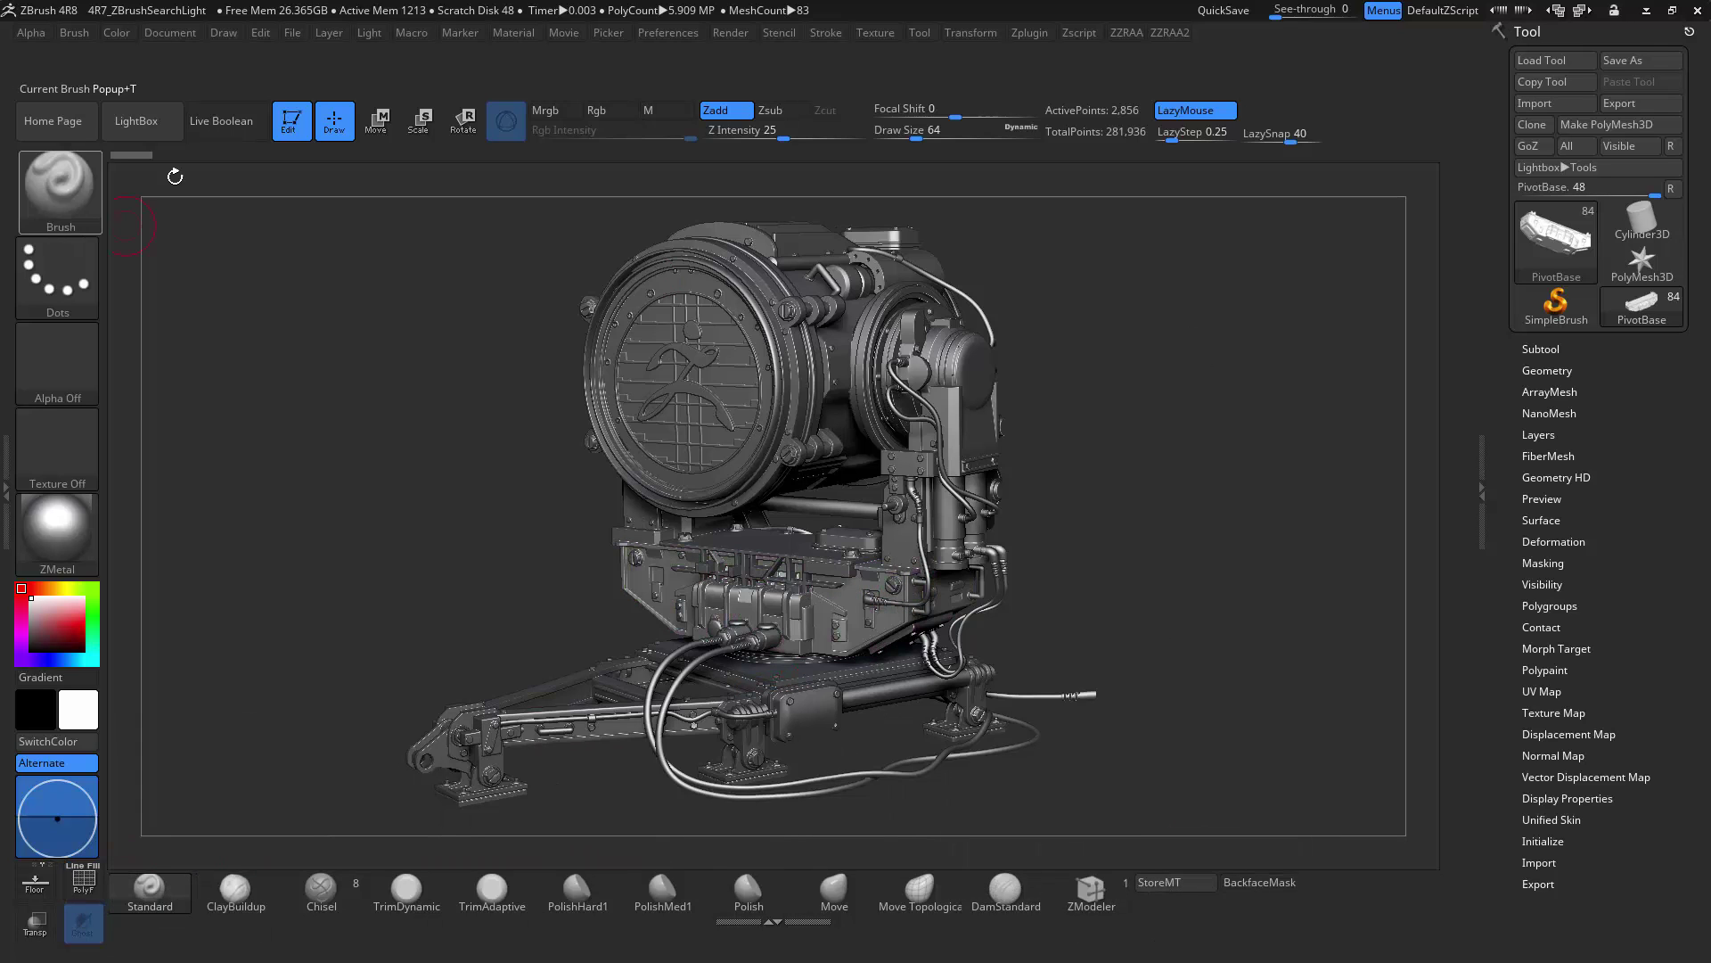
Save the user interface configuration as CustomUserInterface4R8 in the ZStartup folder.
click(692, 34)
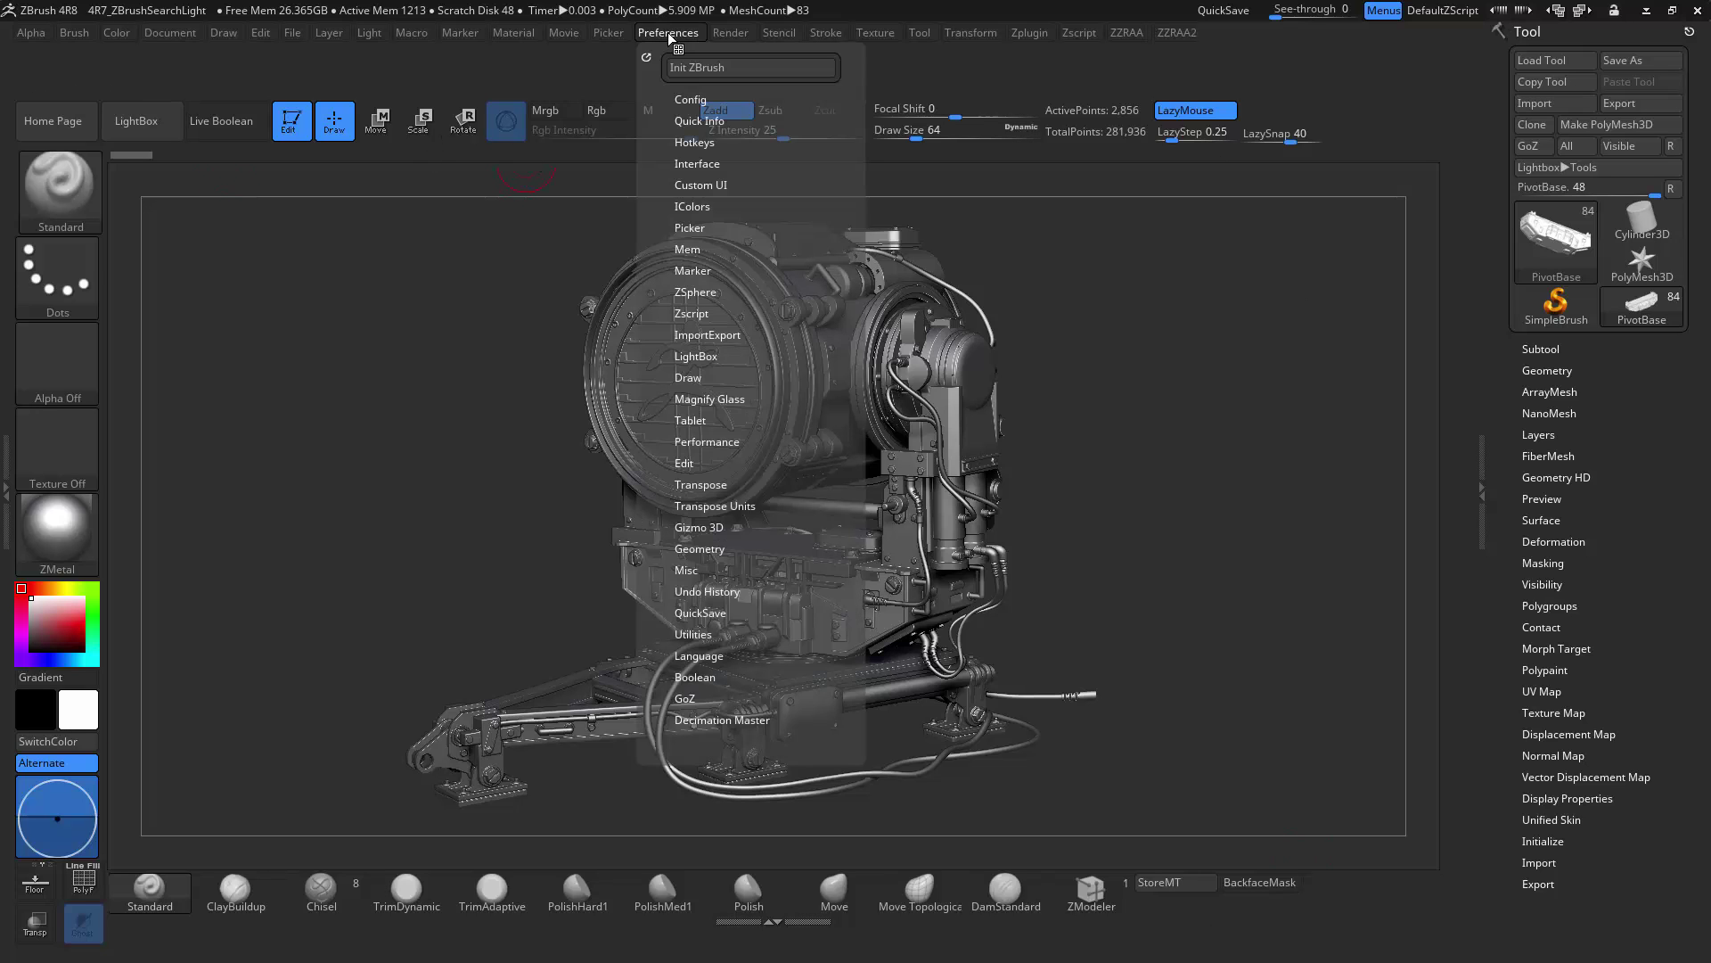
click(701, 100)
click(773, 182)
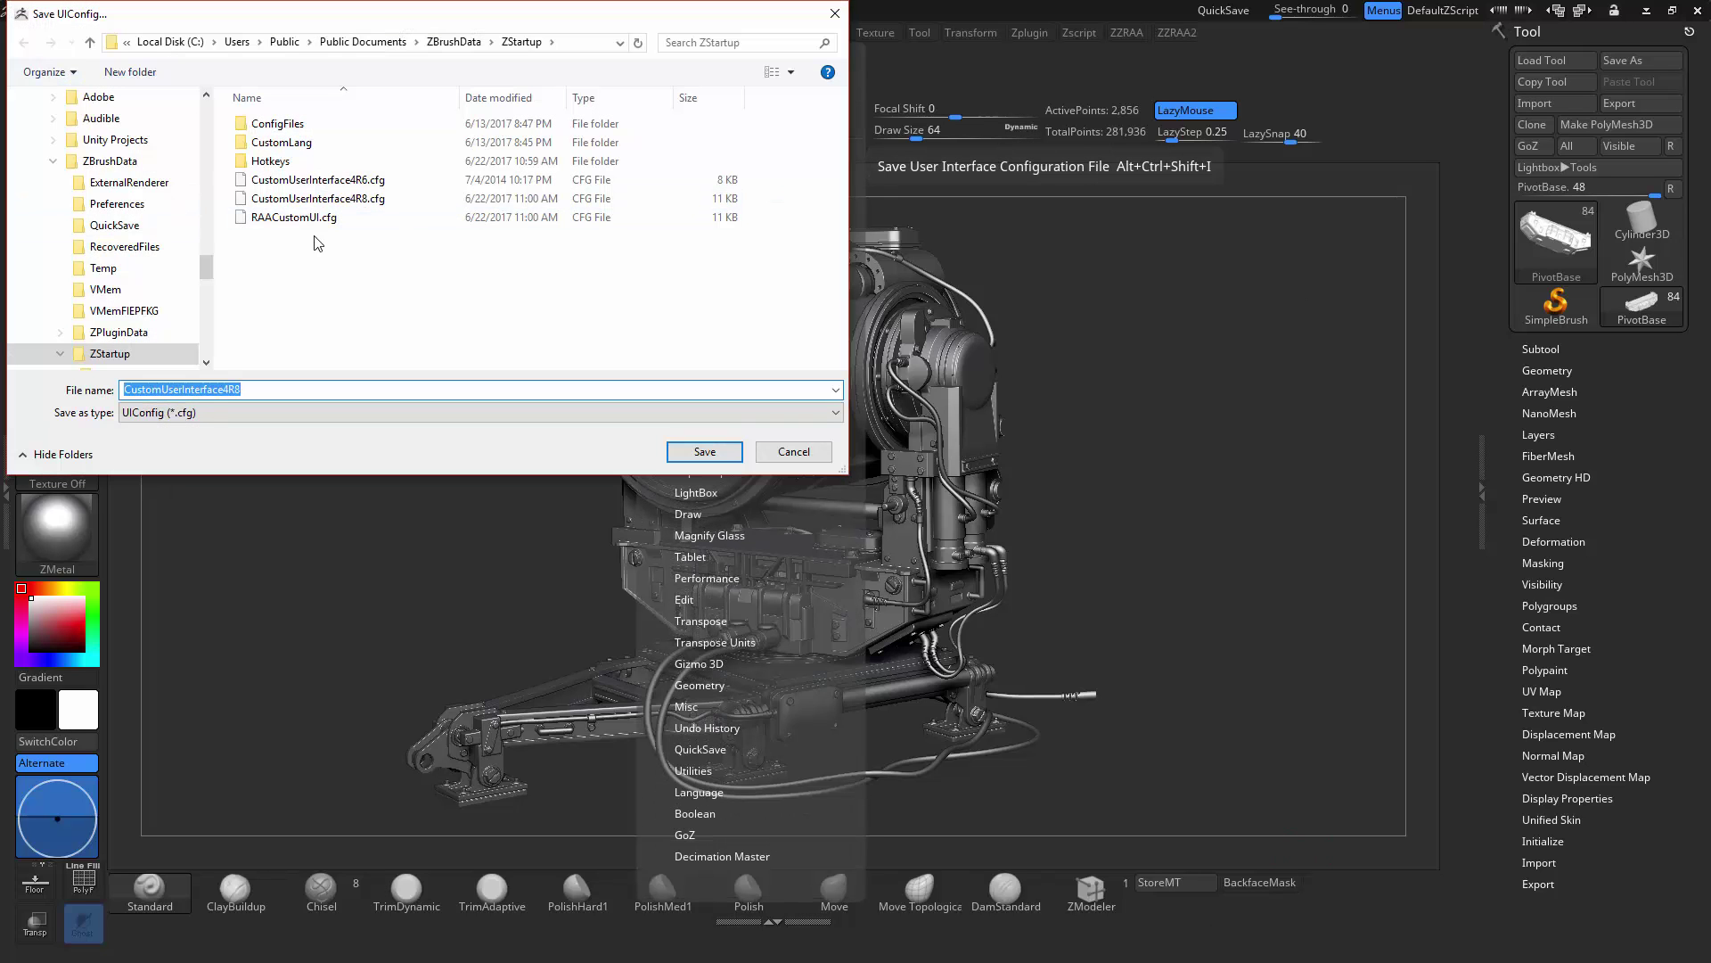
click(737, 455)
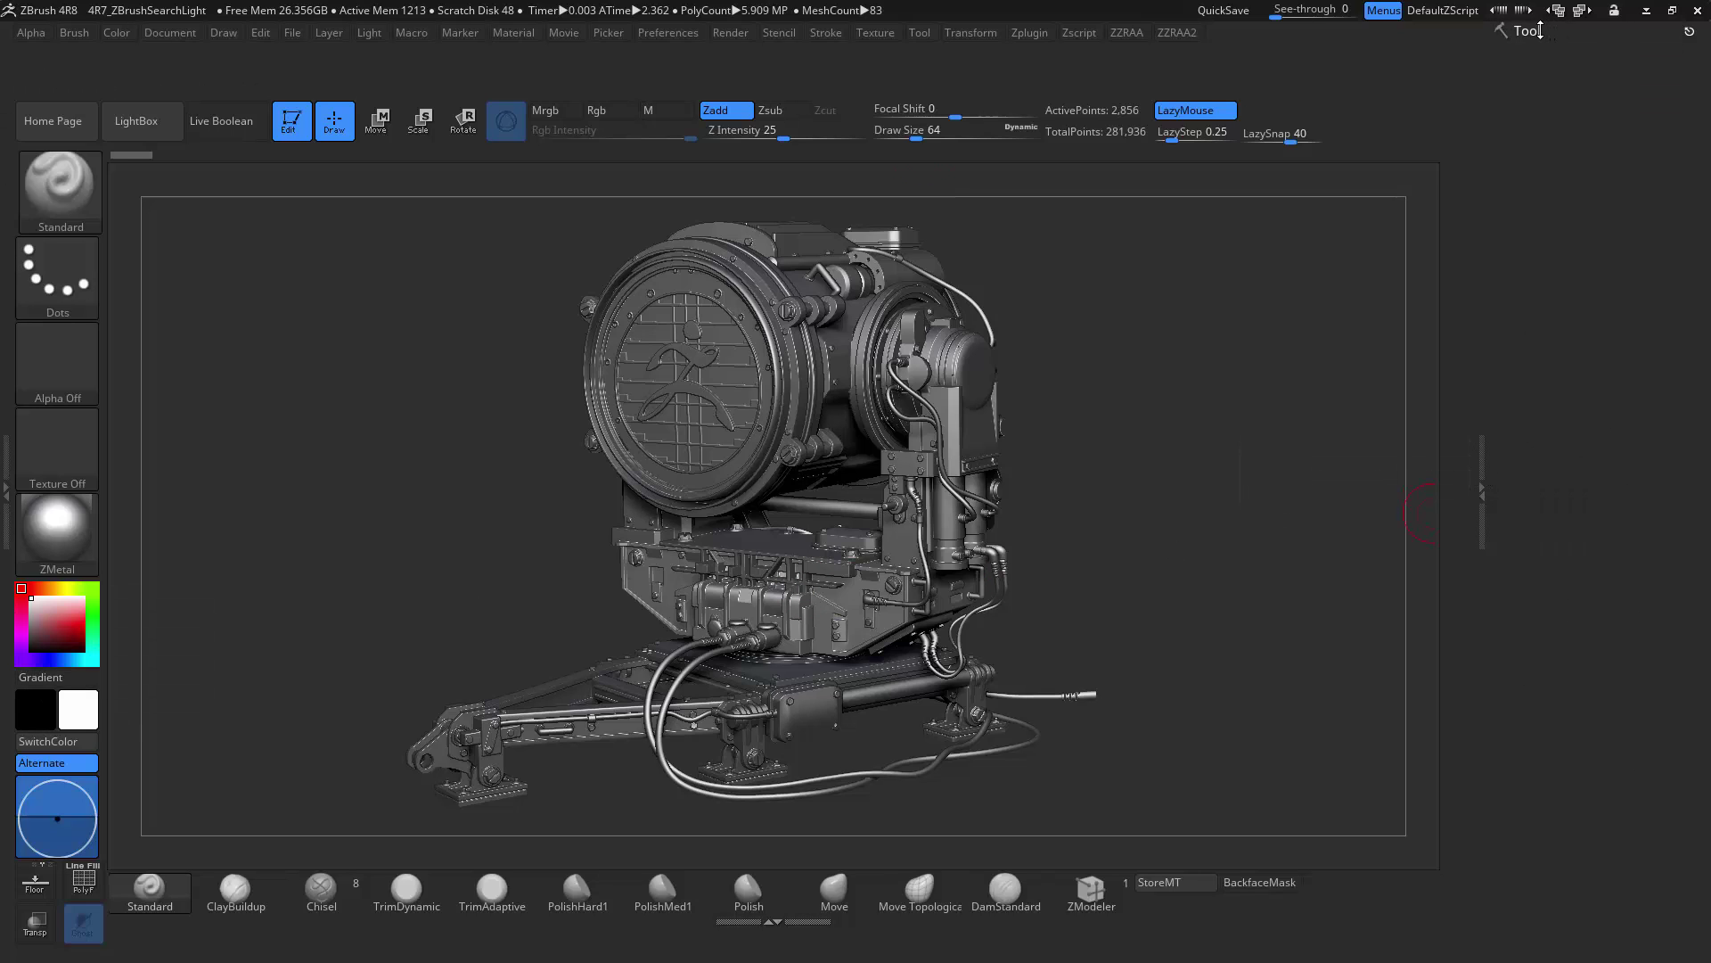
Scroll through the Tool palette, and hide and reopen its tray.
drag(1622, 661, 1610, 588)
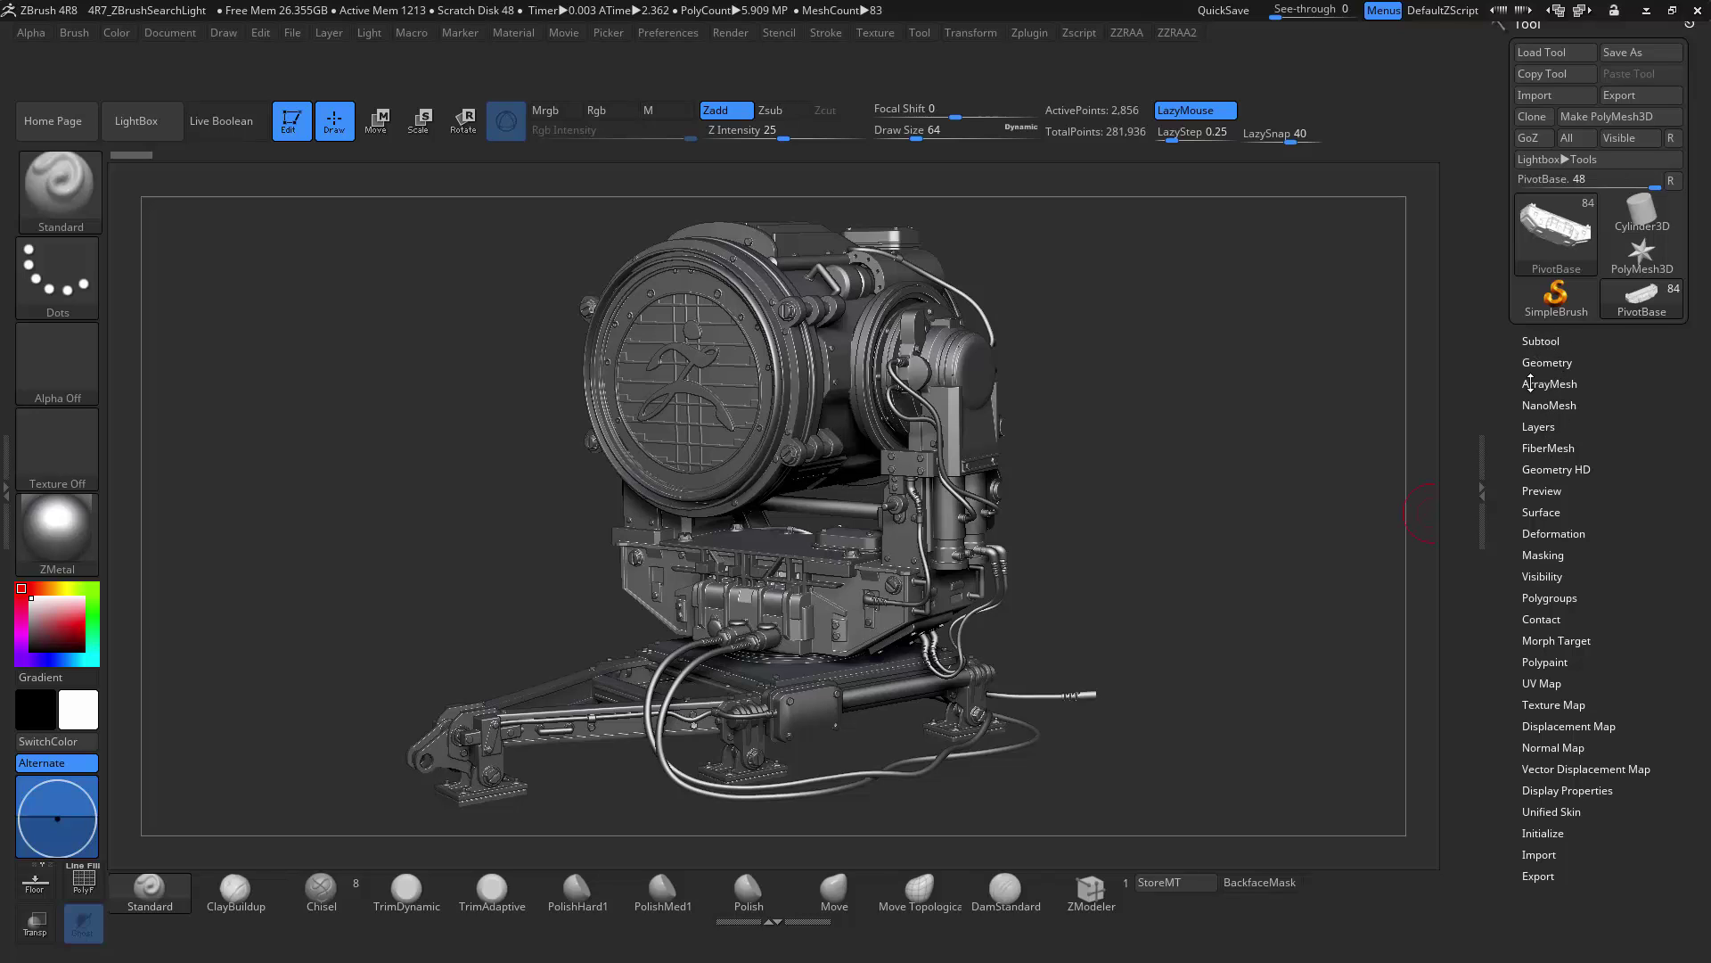
click(1482, 477)
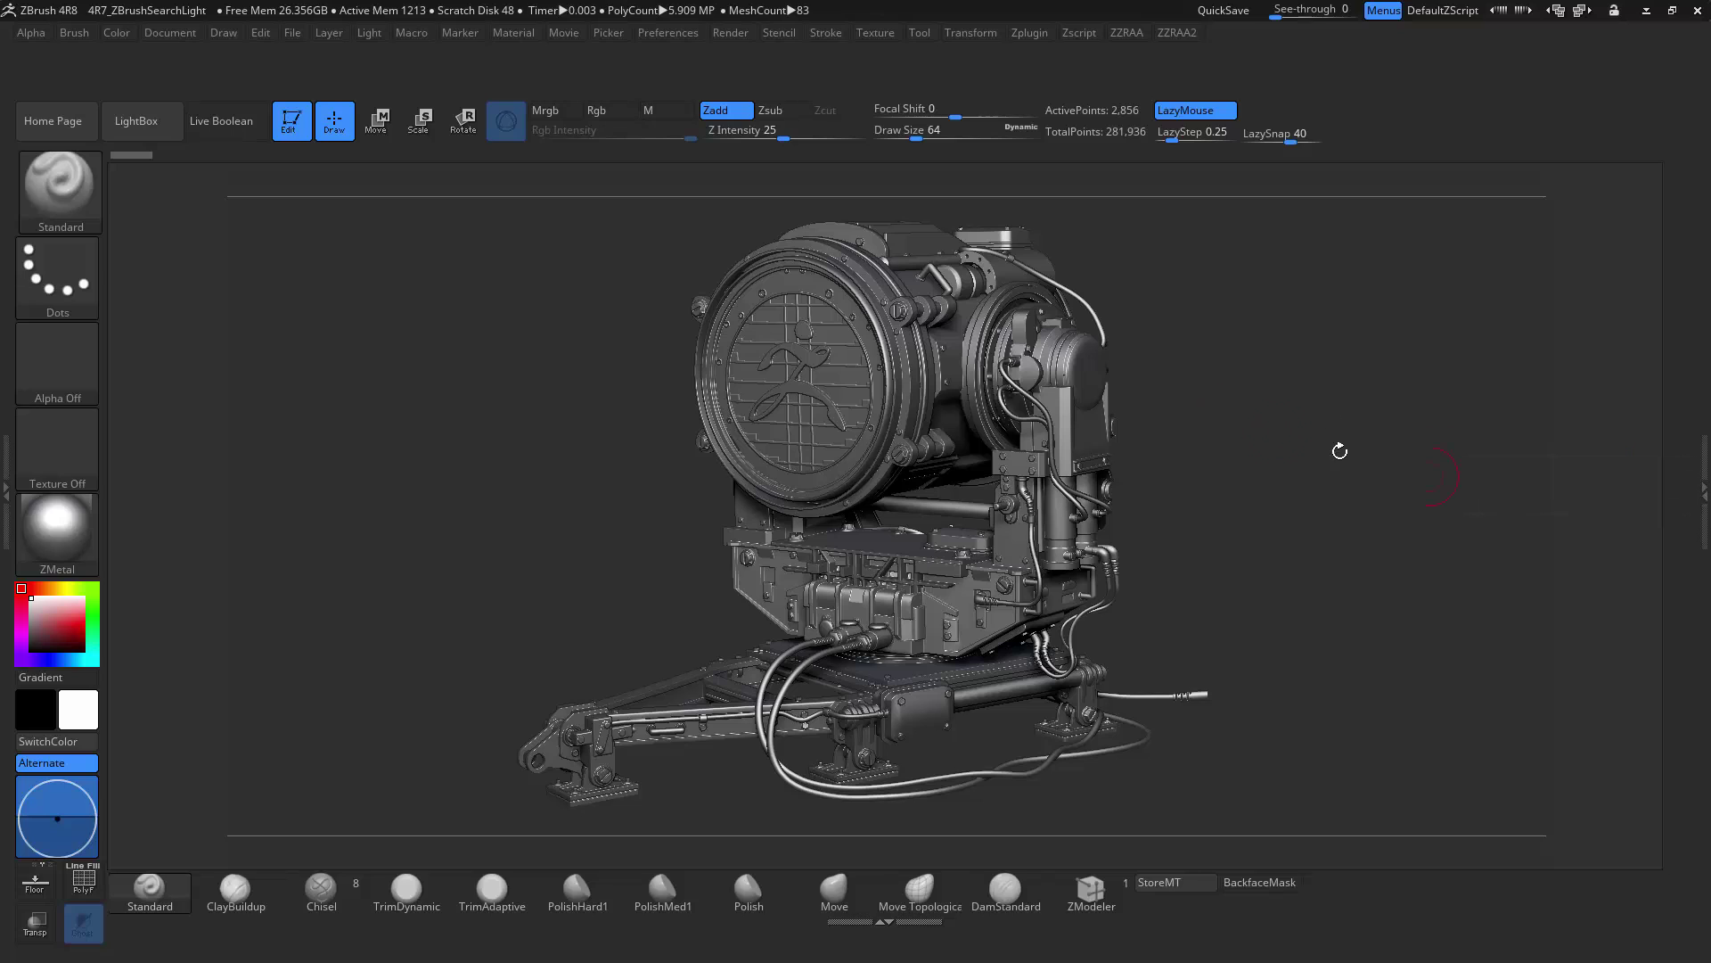
click(1702, 489)
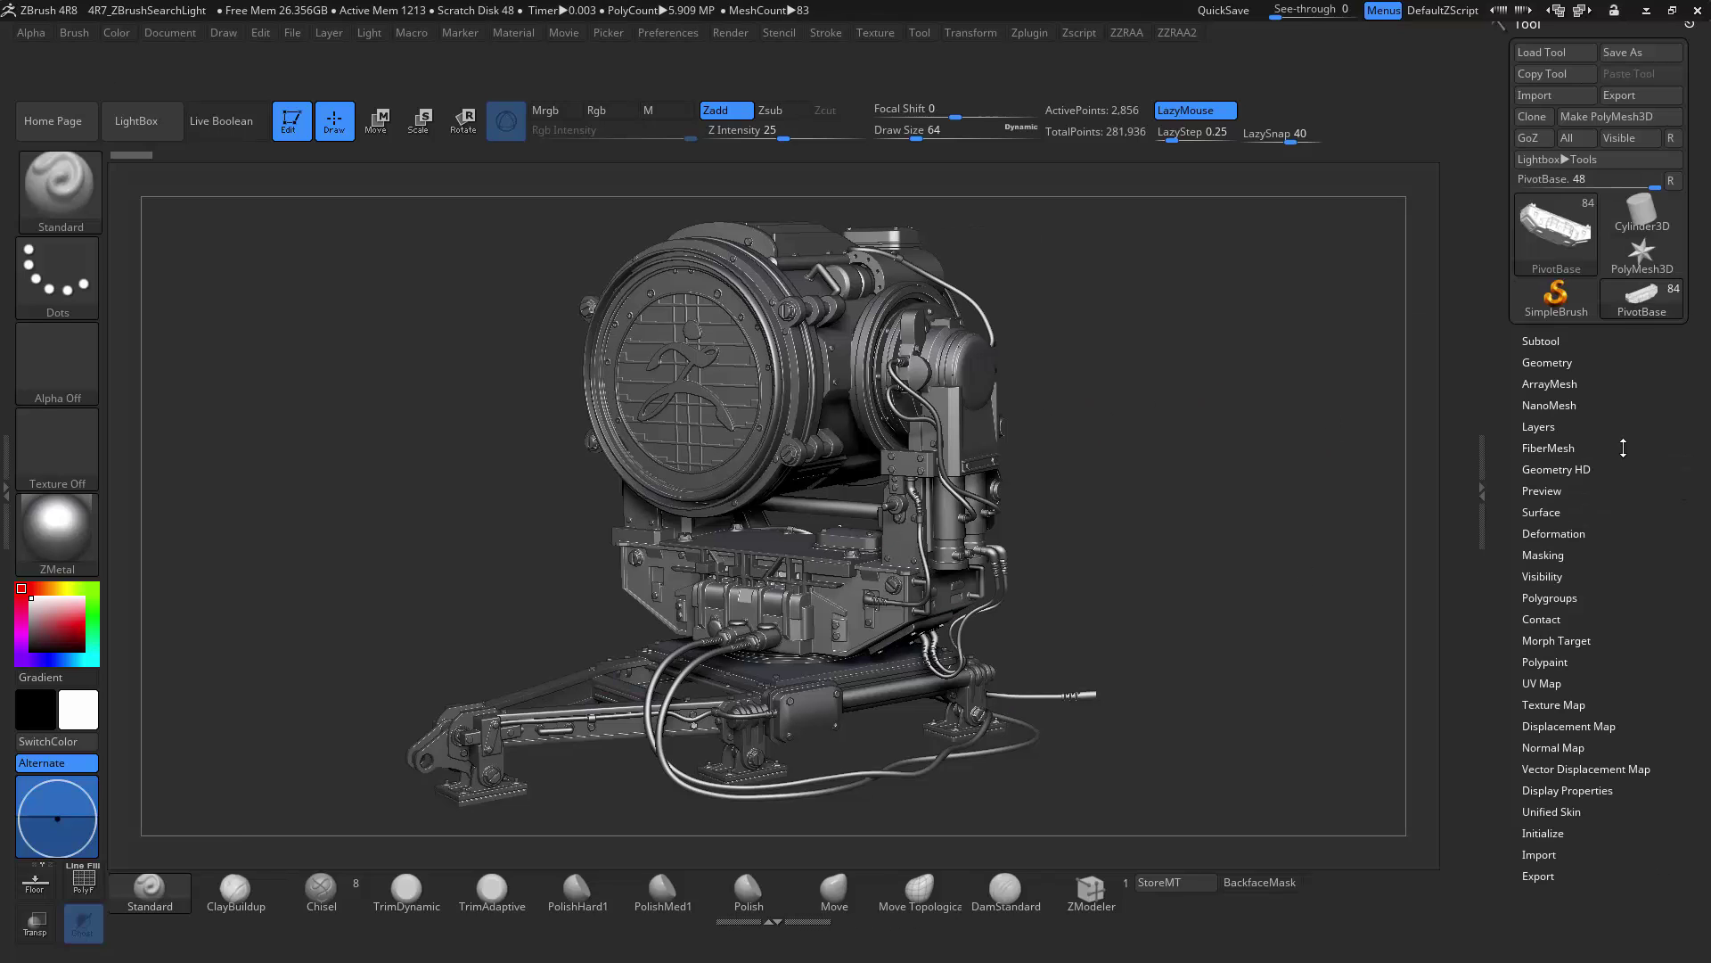
Toggle the Tool palette's tray closed and open, leave it hidden, and reposition the searchlight model on the canvas.
click(1479, 472)
click(1702, 452)
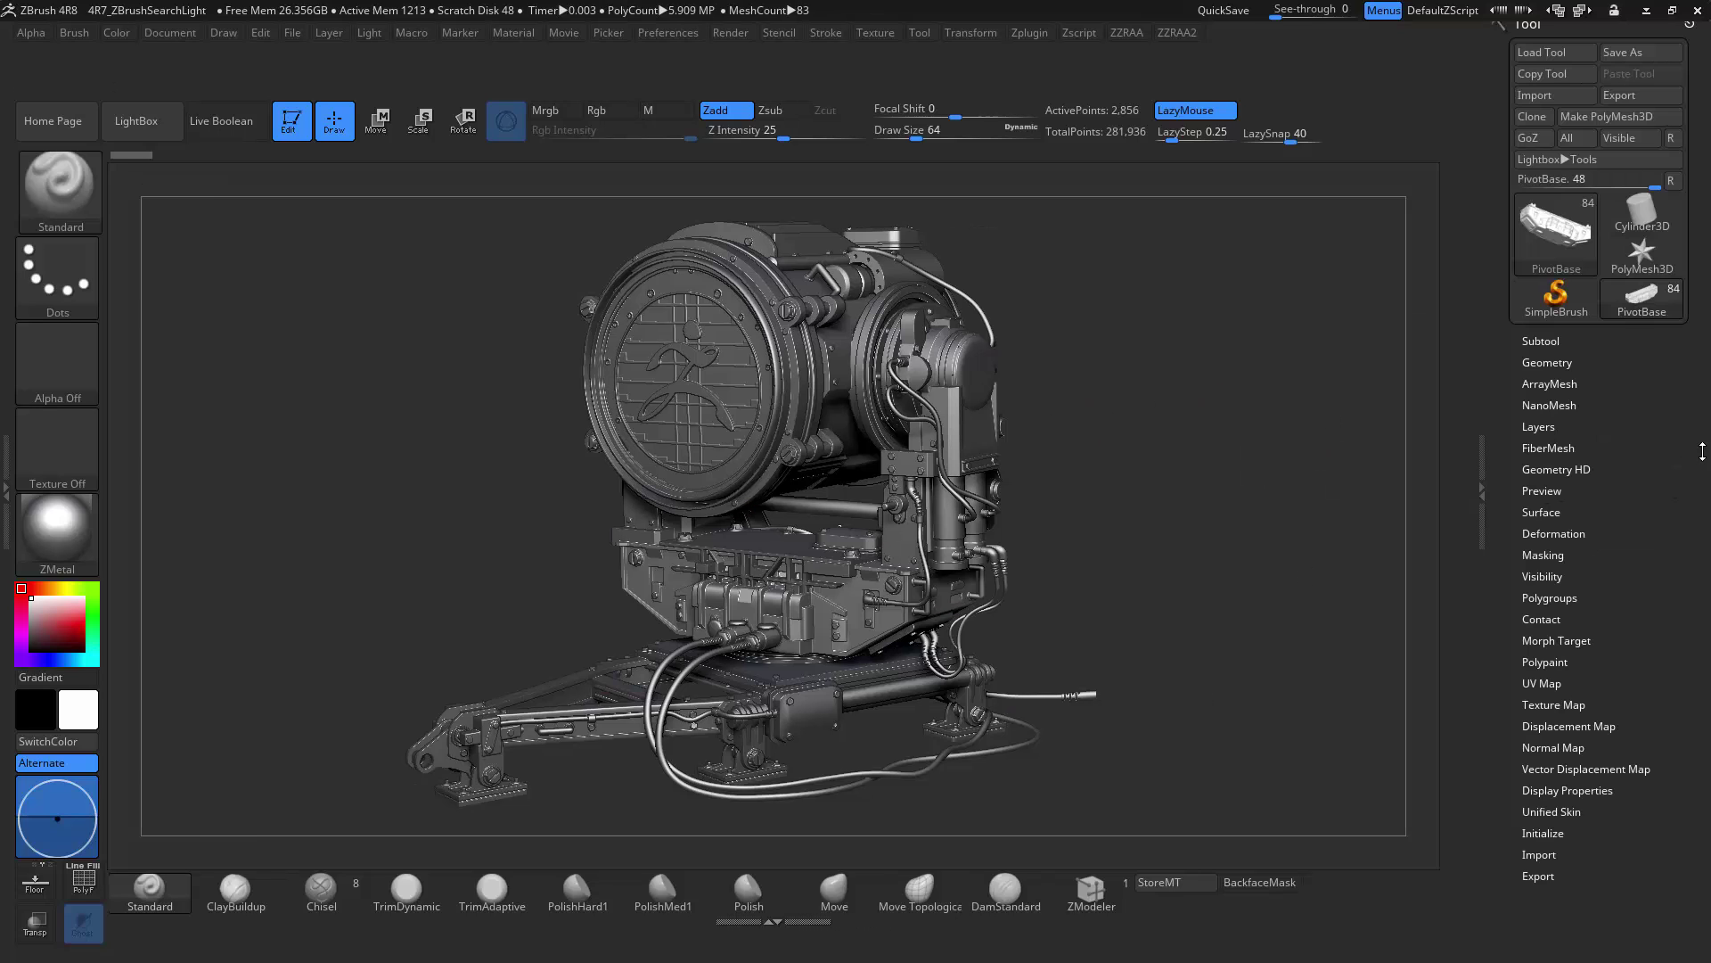
click(1486, 485)
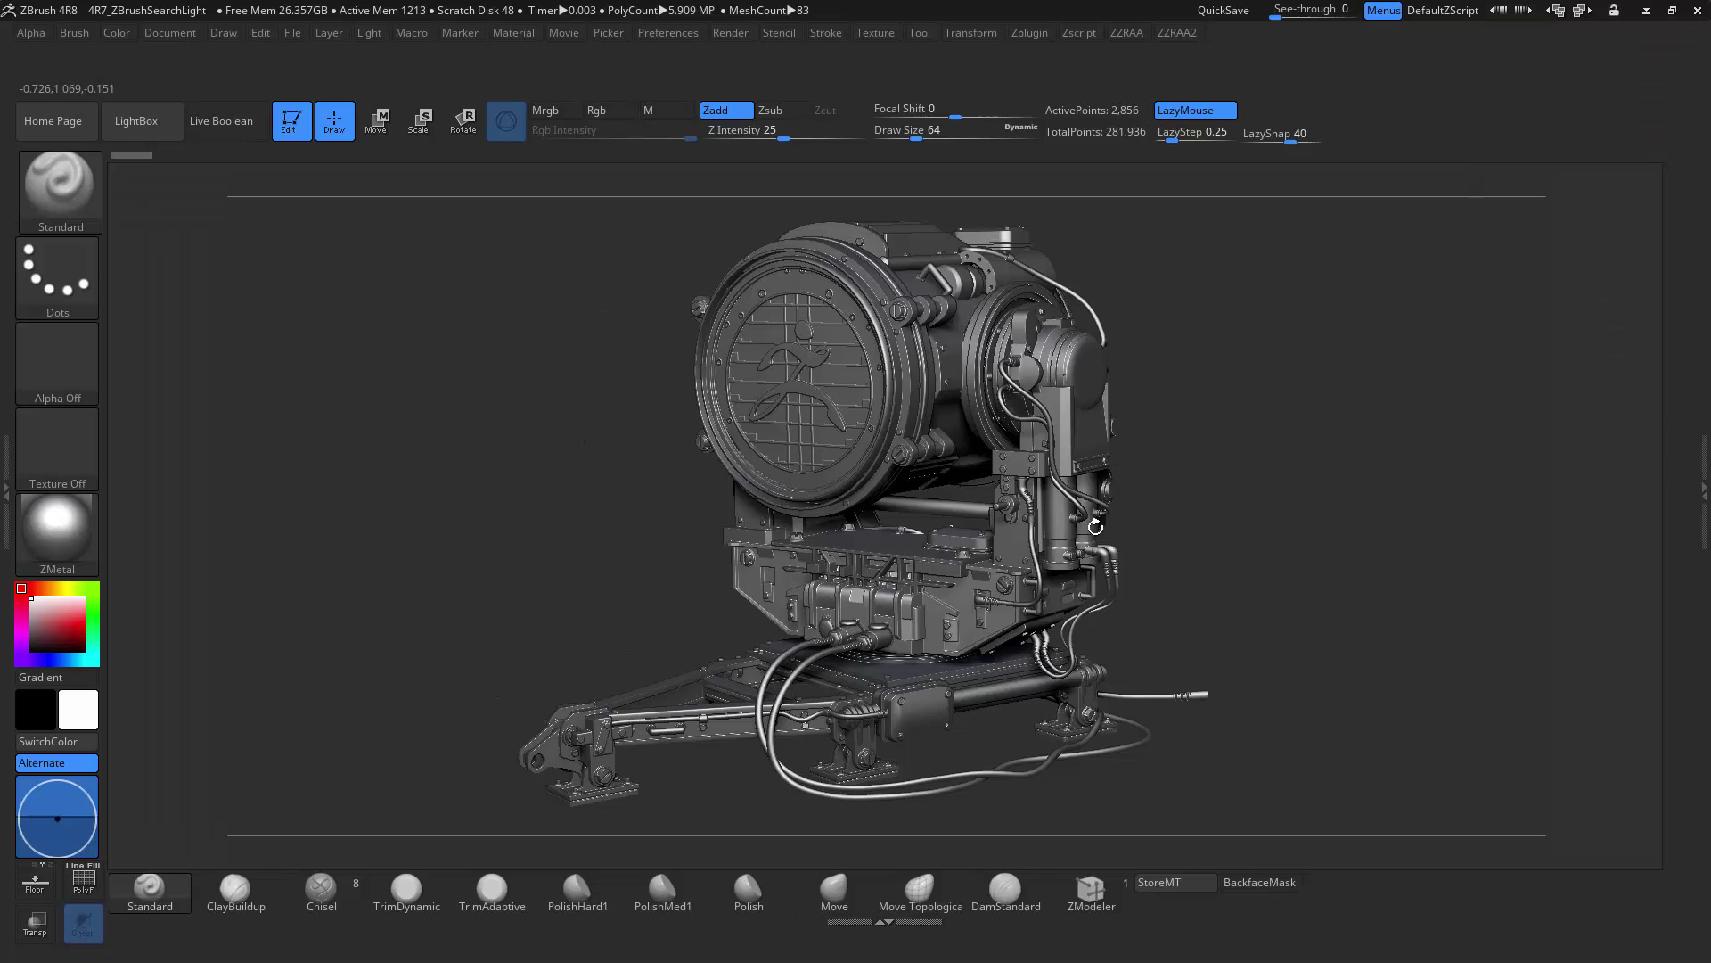
click(1703, 488)
click(1465, 507)
drag(1265, 412, 1250, 481)
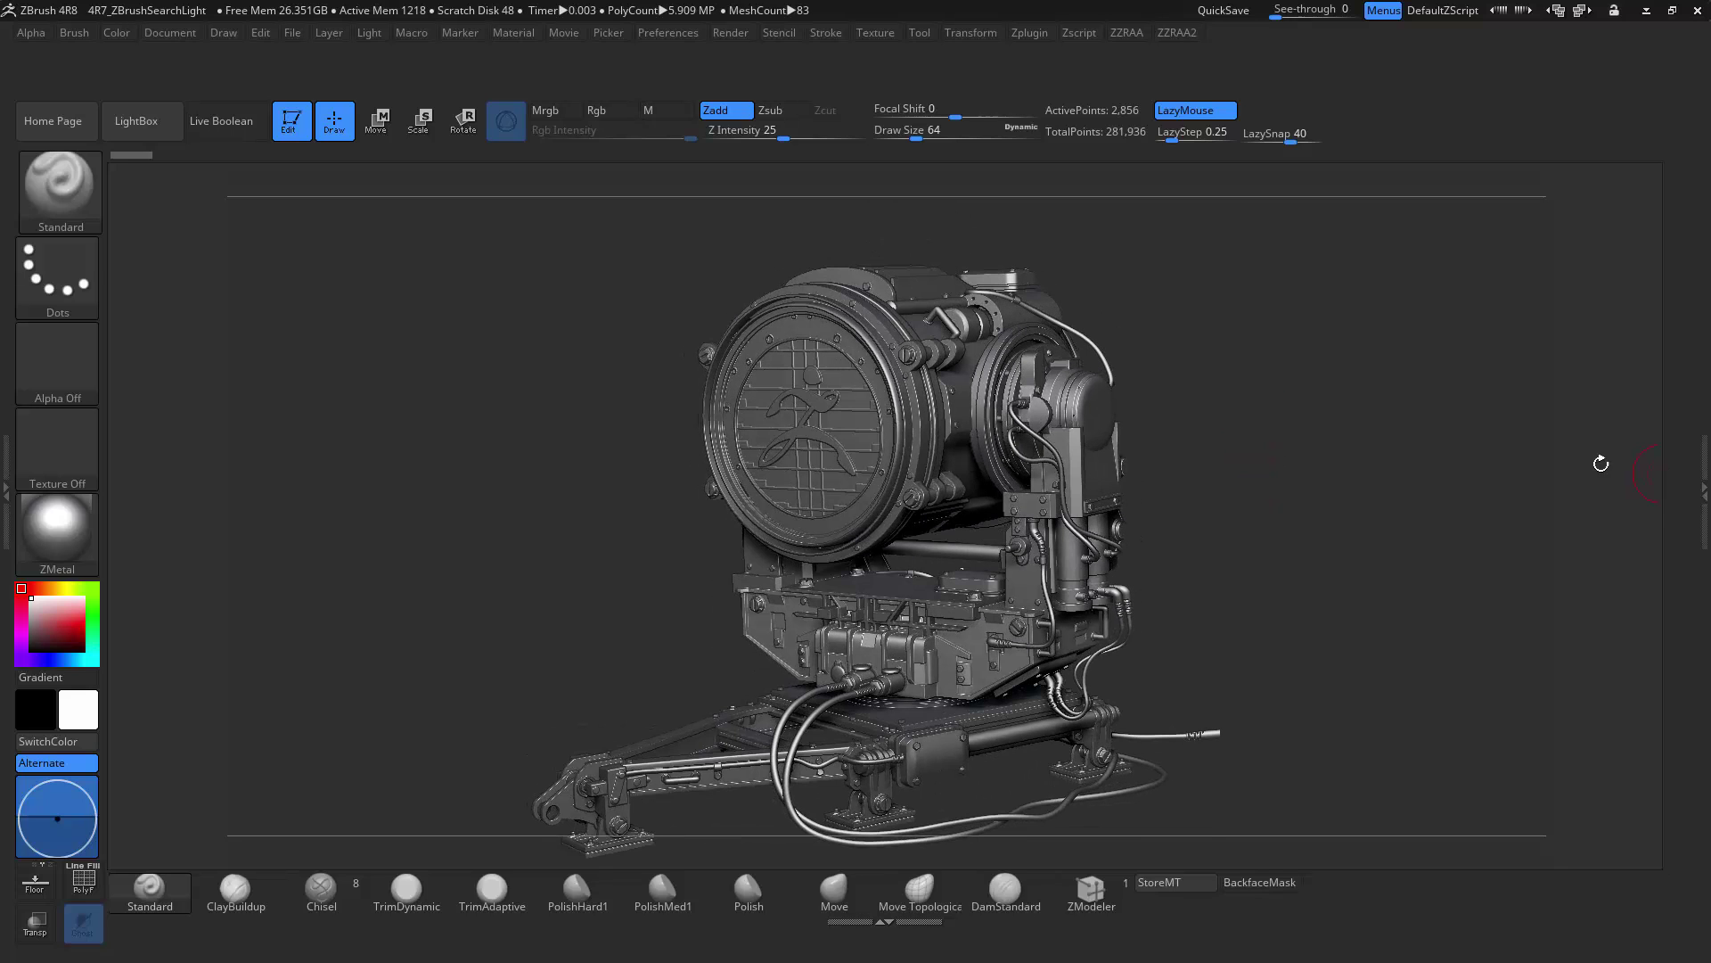
Bring up the ZZRAA2 custom menu at the cursor, scroll its subtool list, and compare it with the Tool palette's Subtool section.
key(space)
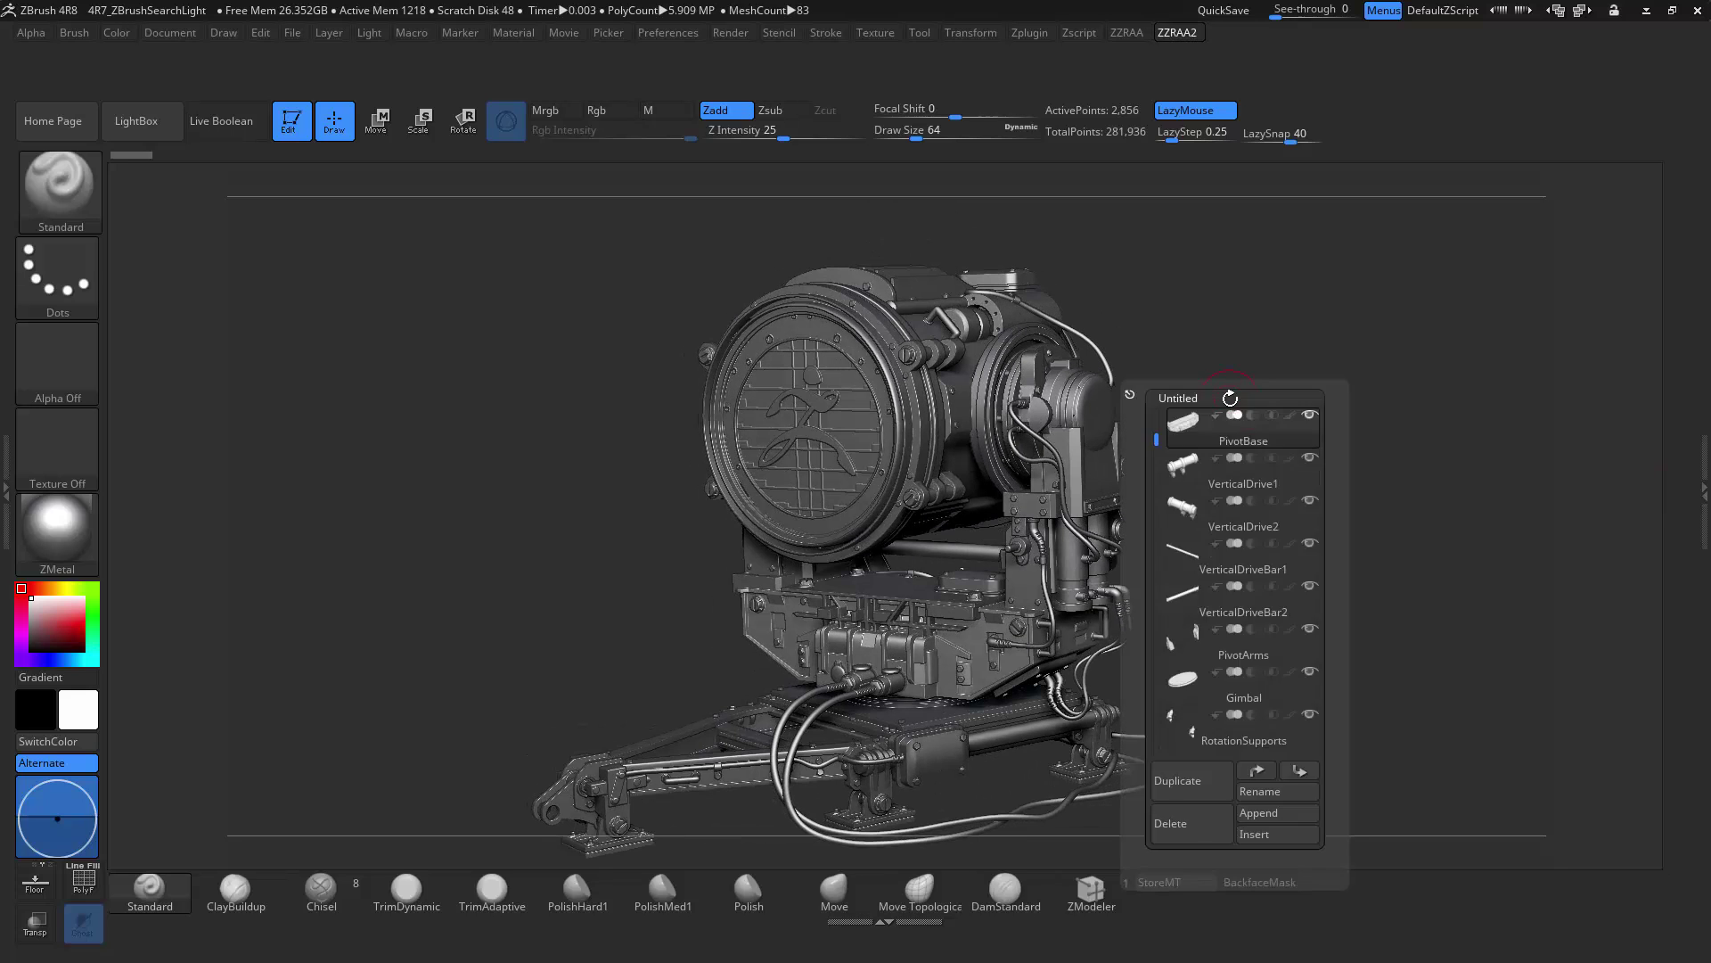
drag(1156, 440, 1156, 618)
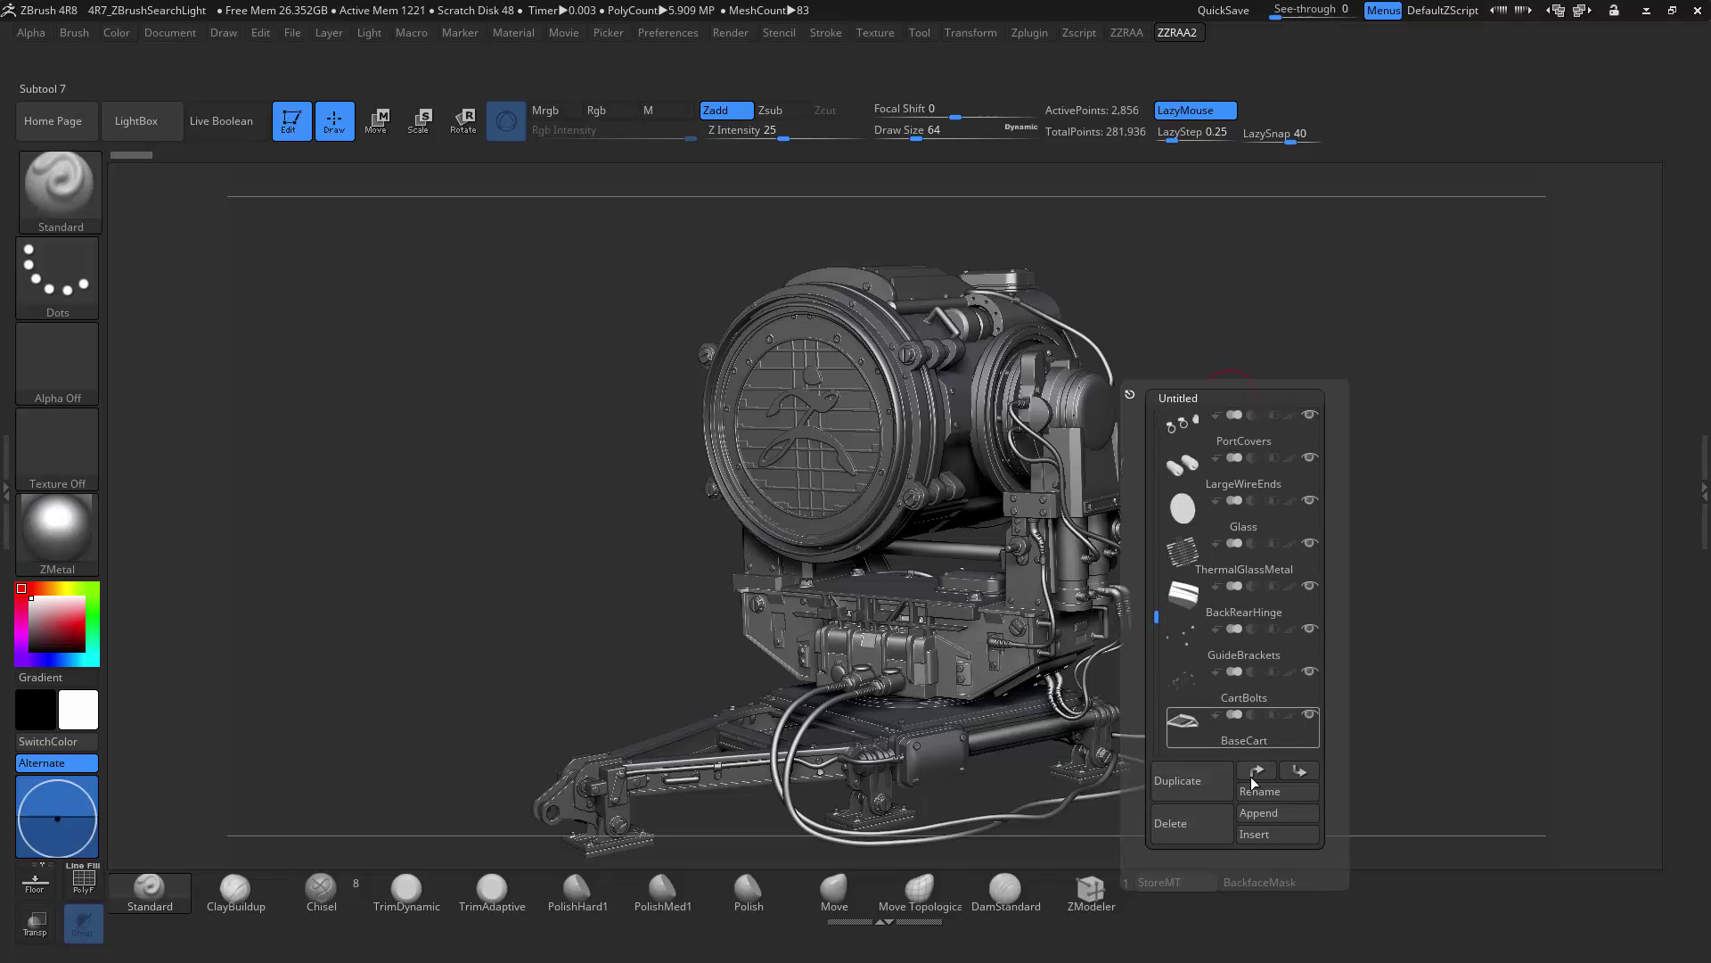
click(1703, 506)
click(1540, 340)
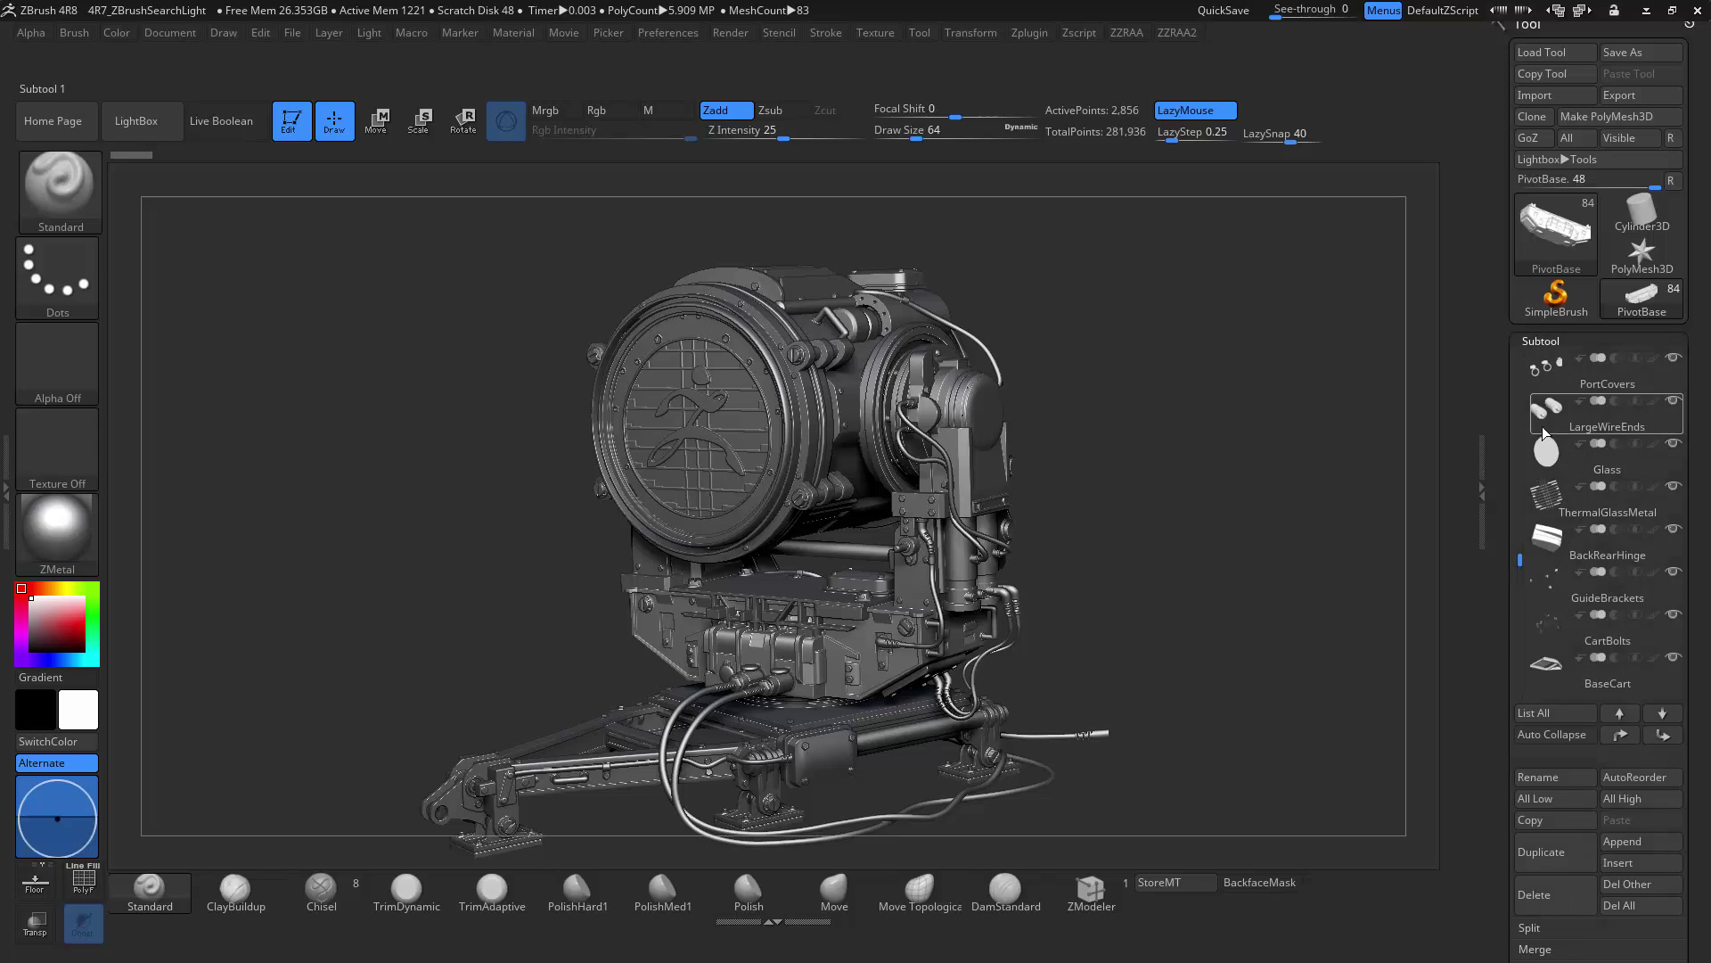
click(1482, 490)
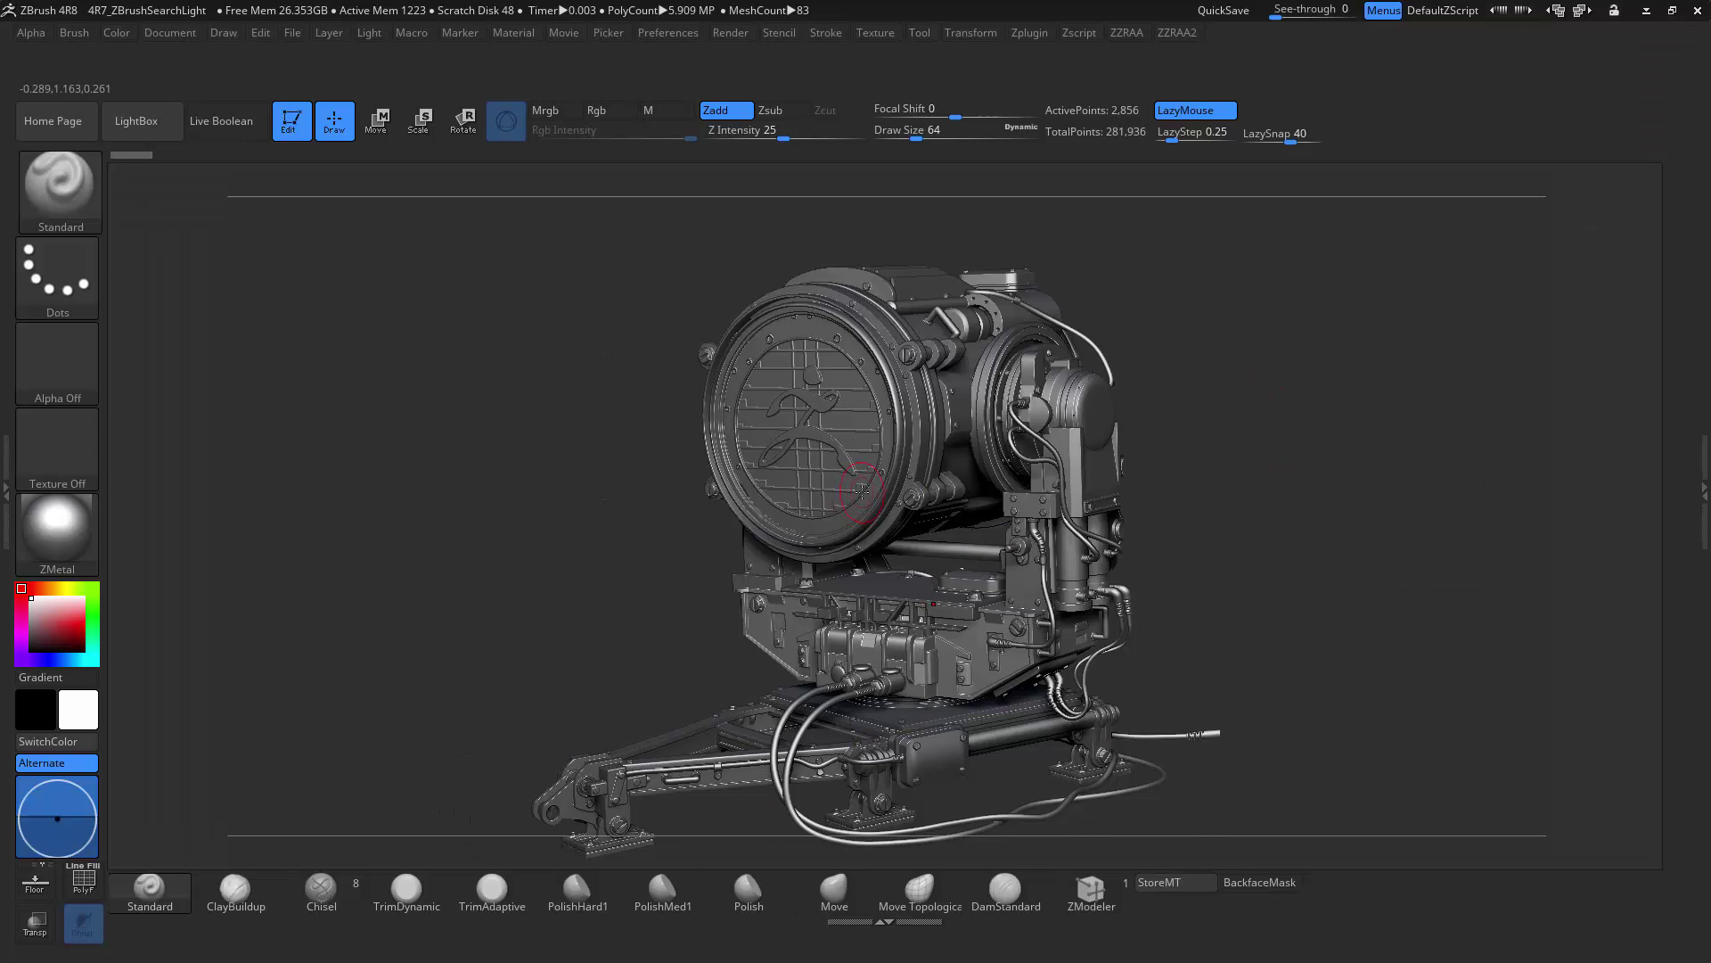
Select the LargeWireEnds subtool through the pop-up subtool list and move it below Glass.
key(n)
click(1315, 491)
click(1367, 789)
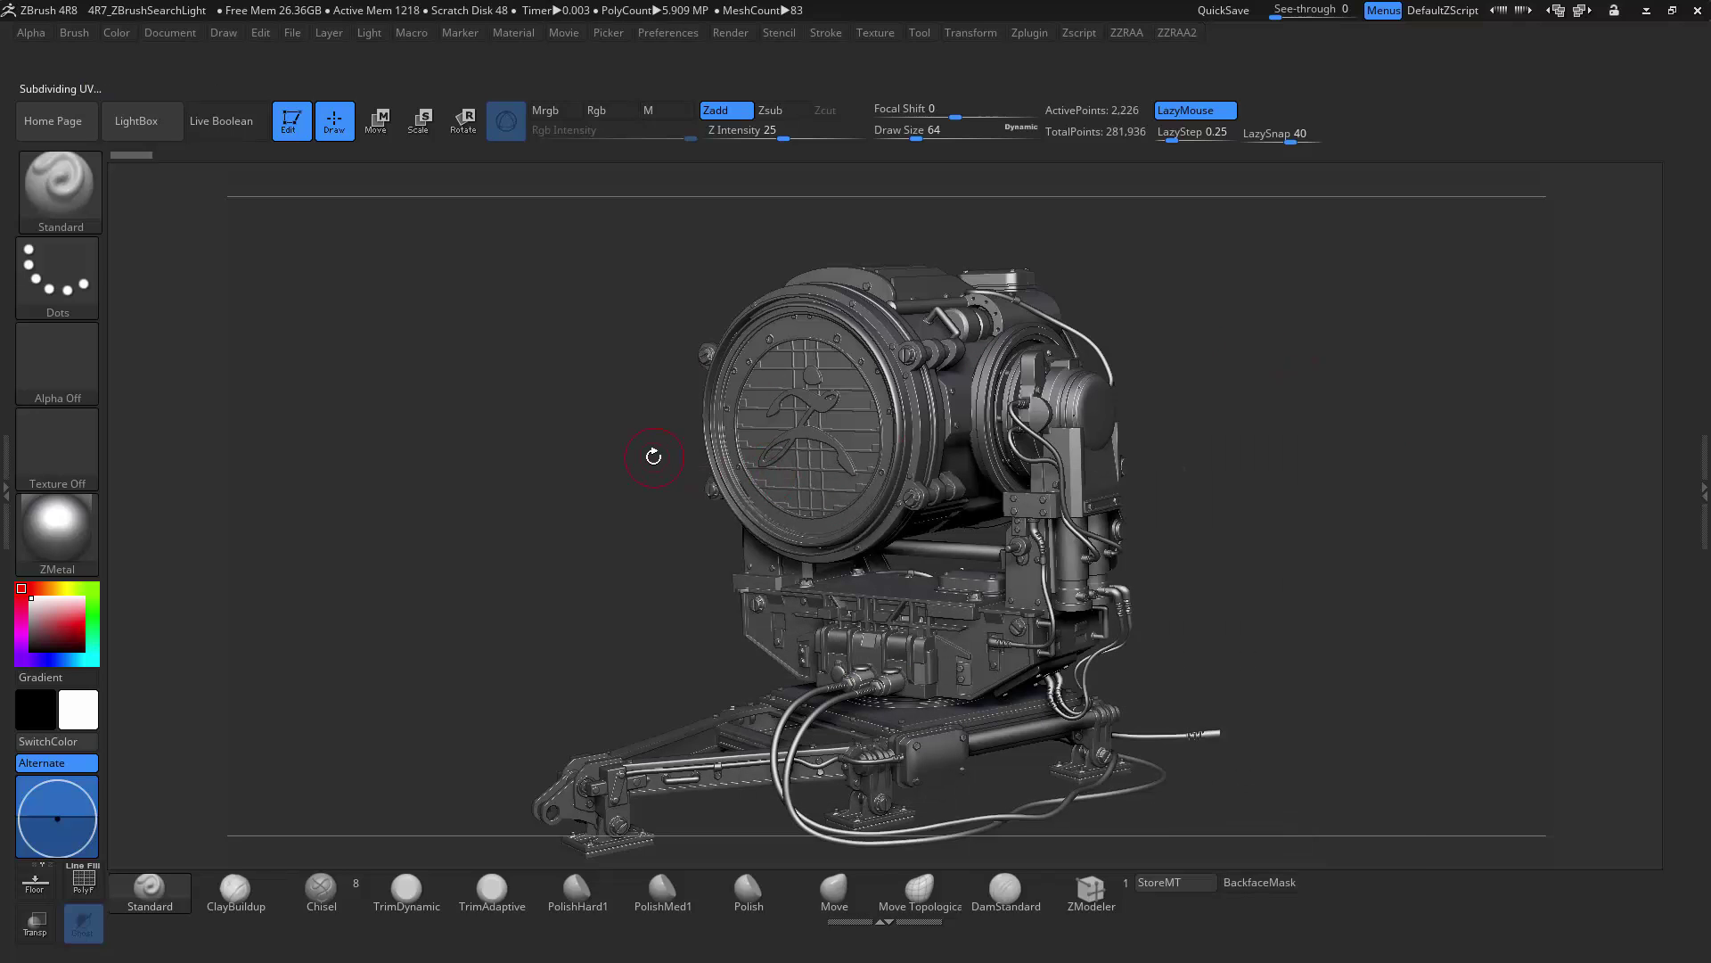
Review the DynaMesh, Split, Deformations and Mask groups of the ZZRAA custom menu, and view where ZZRAA and ZZRAA2 are listed.
key(a)
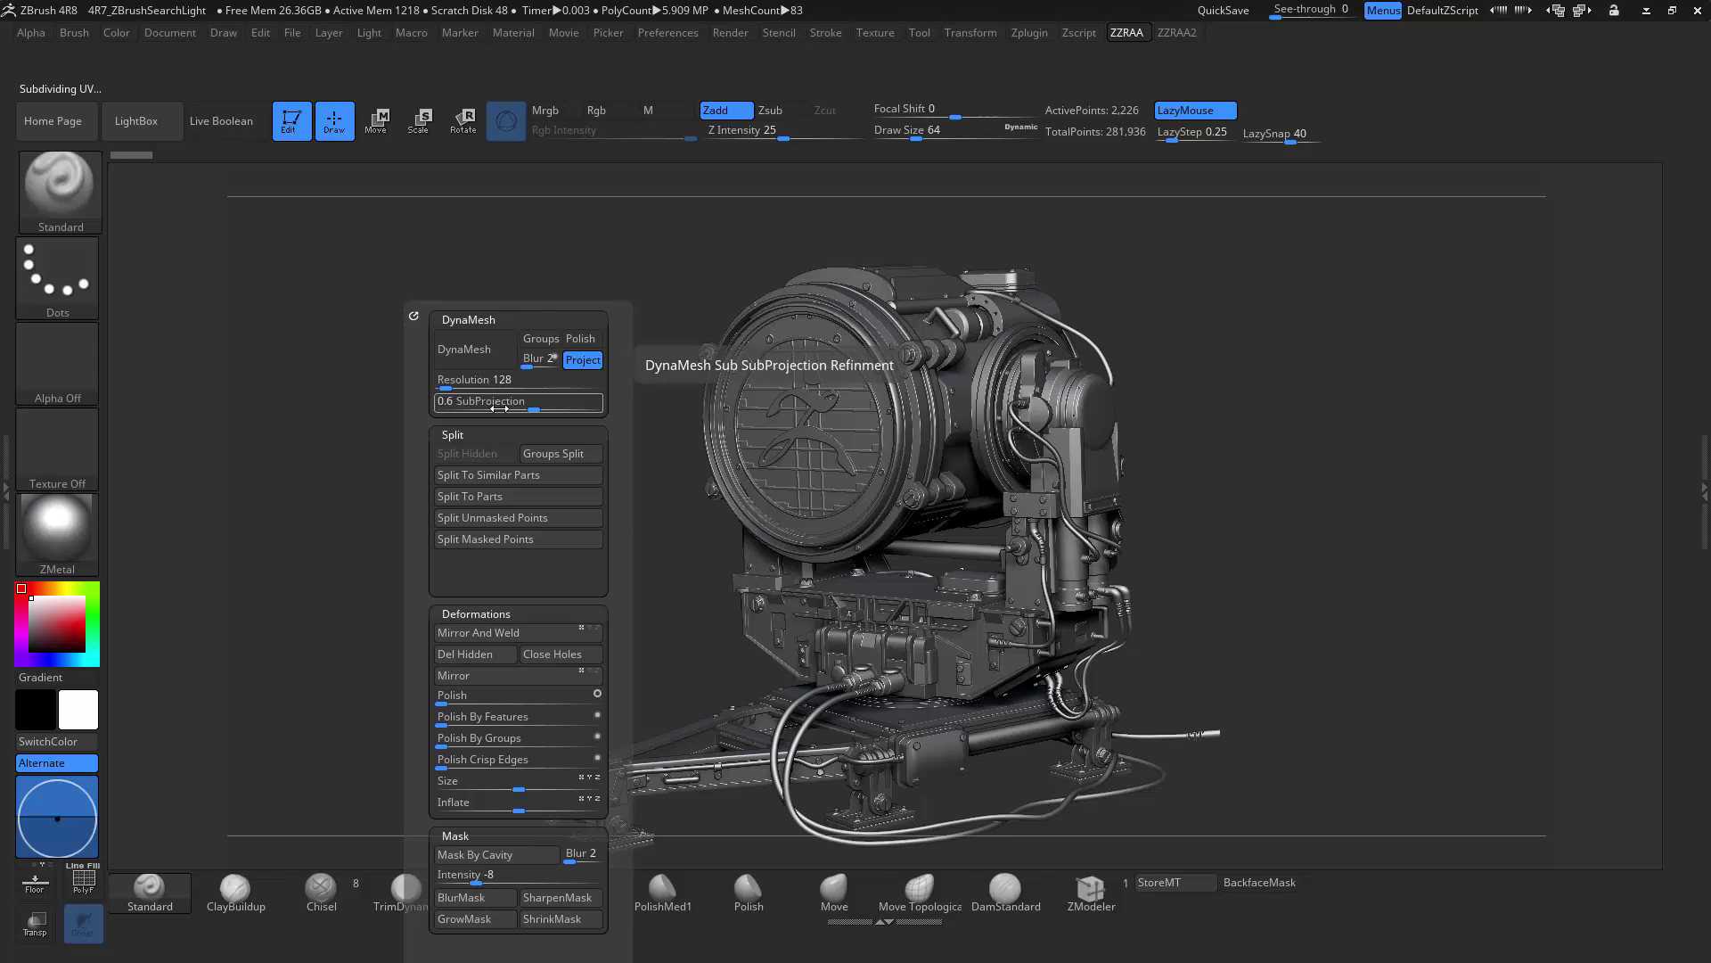
drag(493, 598, 484, 485)
drag(614, 432, 611, 519)
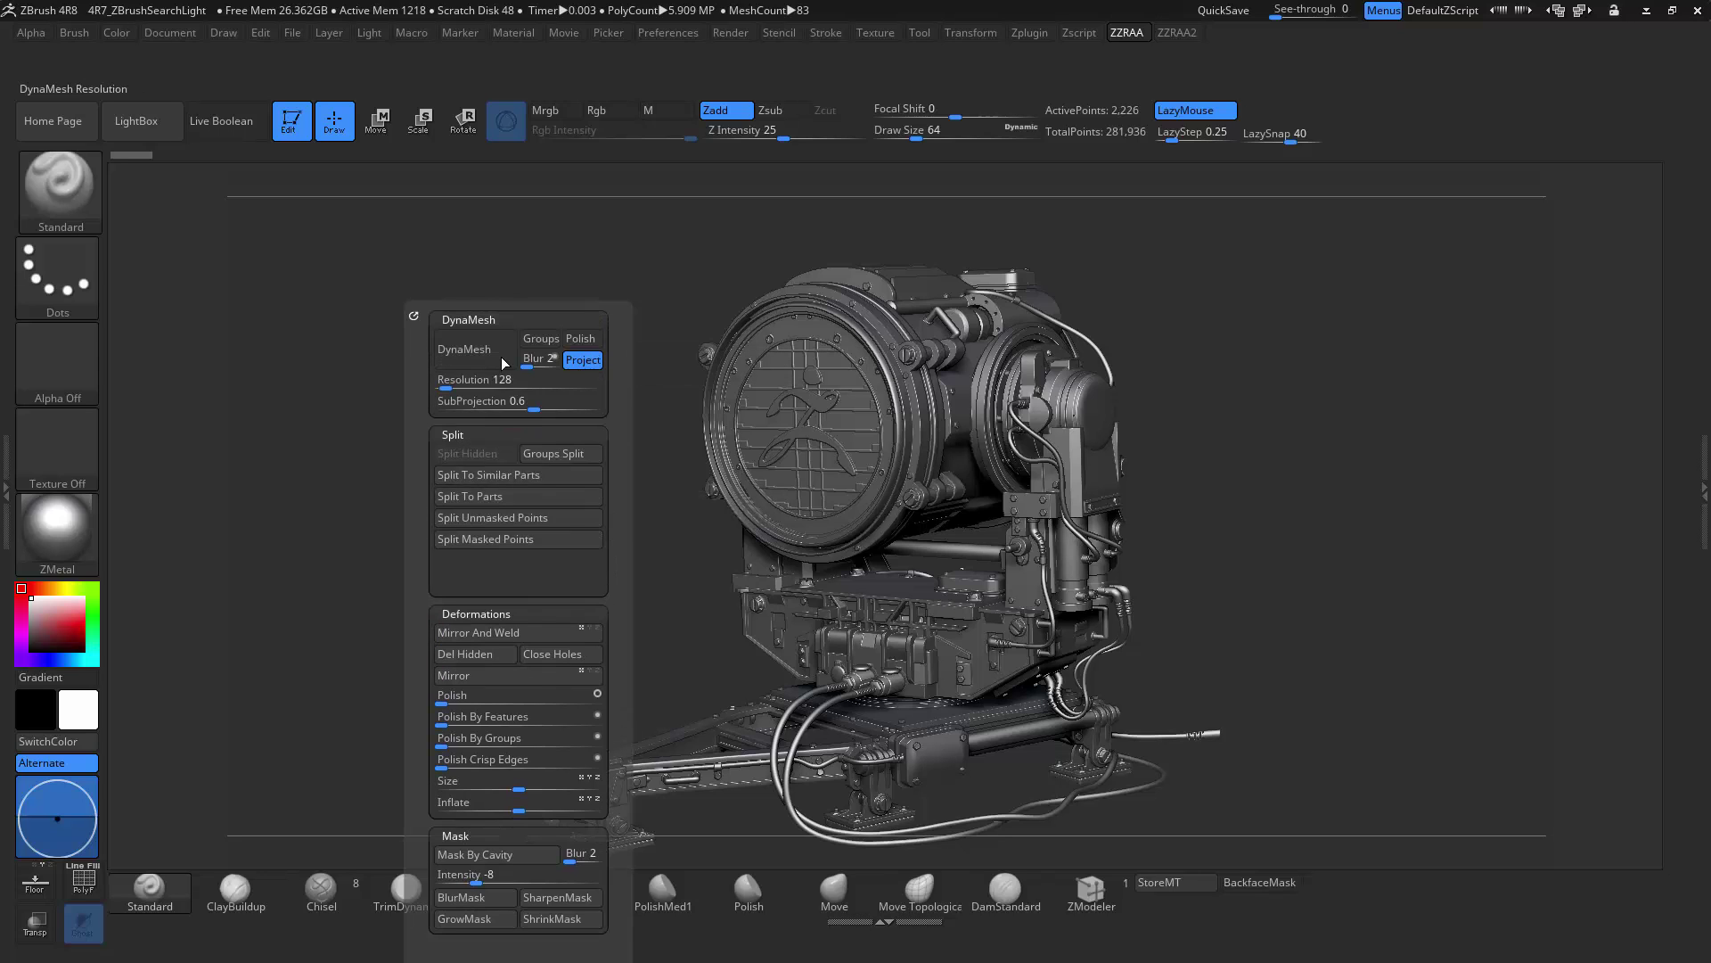
click(667, 33)
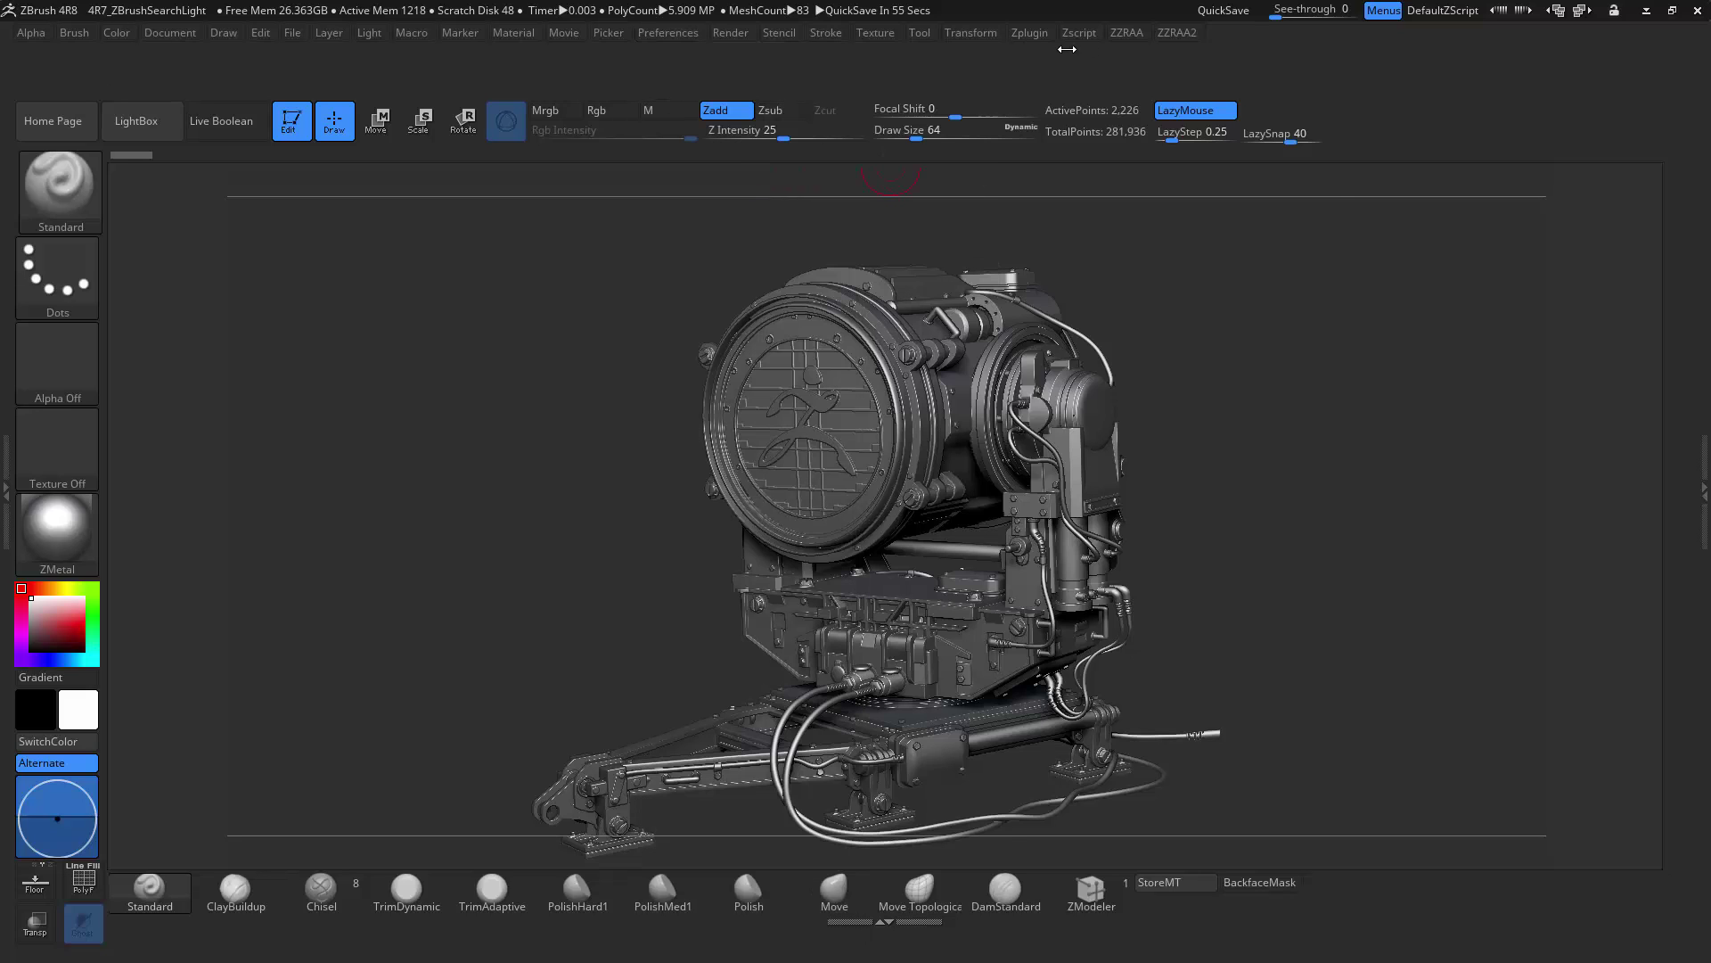
click(1127, 33)
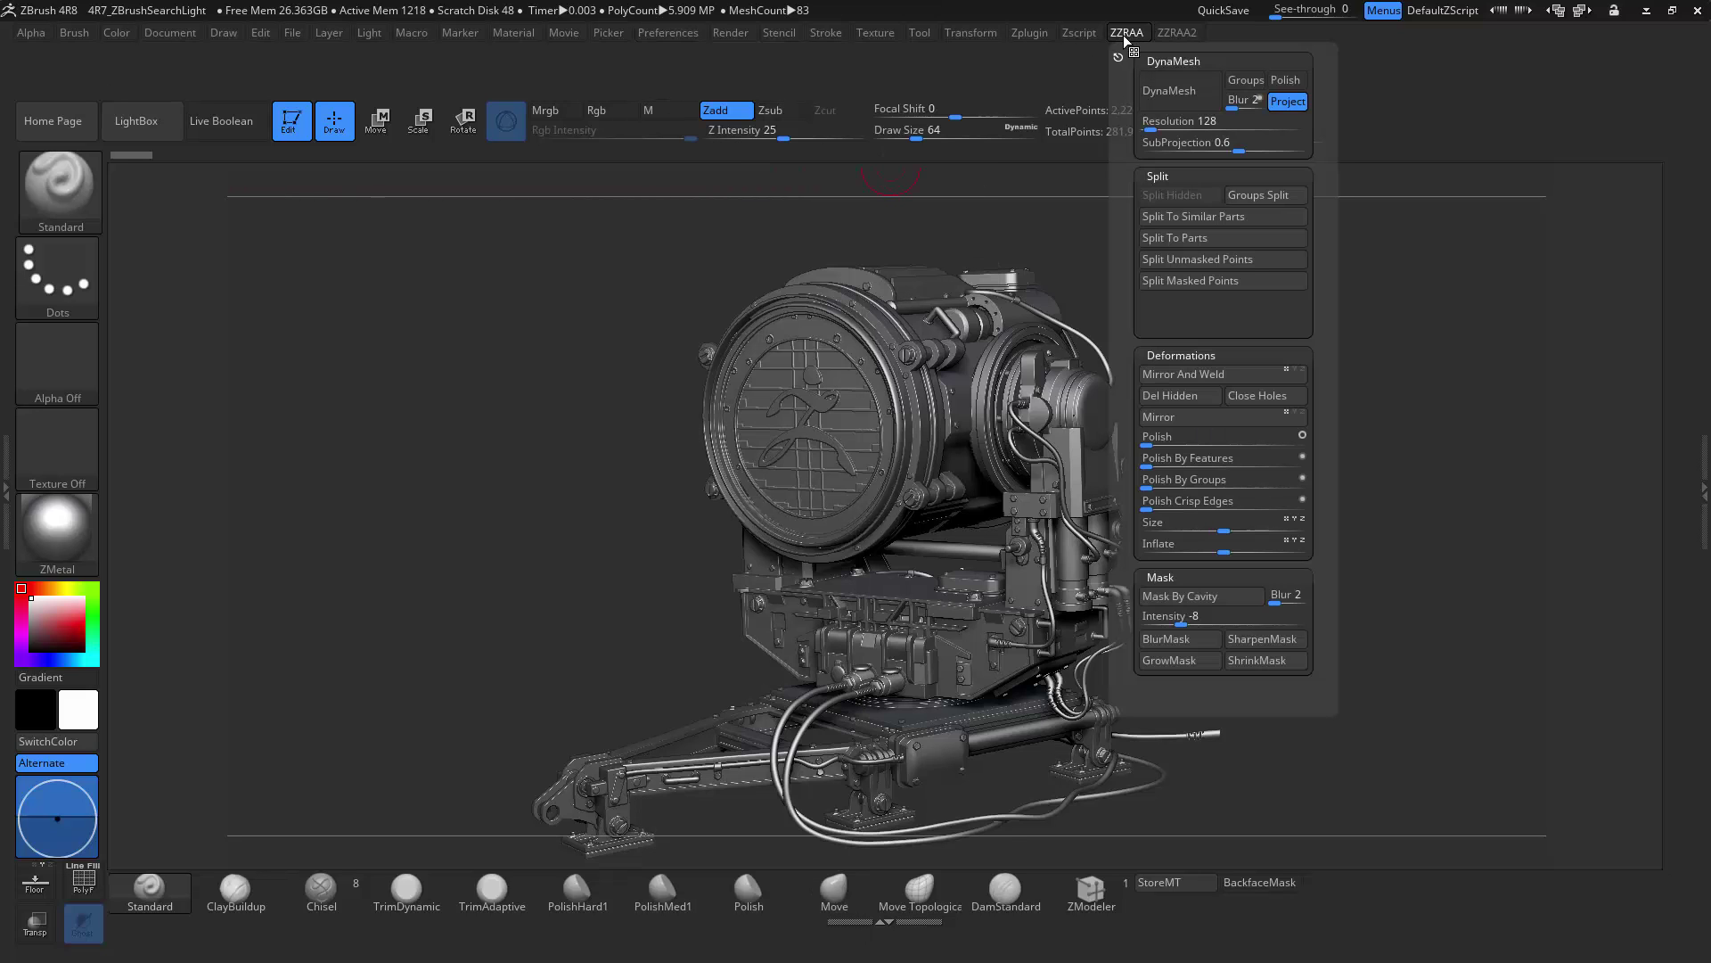
click(1173, 38)
Create a new custom menu titled ZZCustomMenu through the Custom UI preferences.
click(694, 34)
click(709, 202)
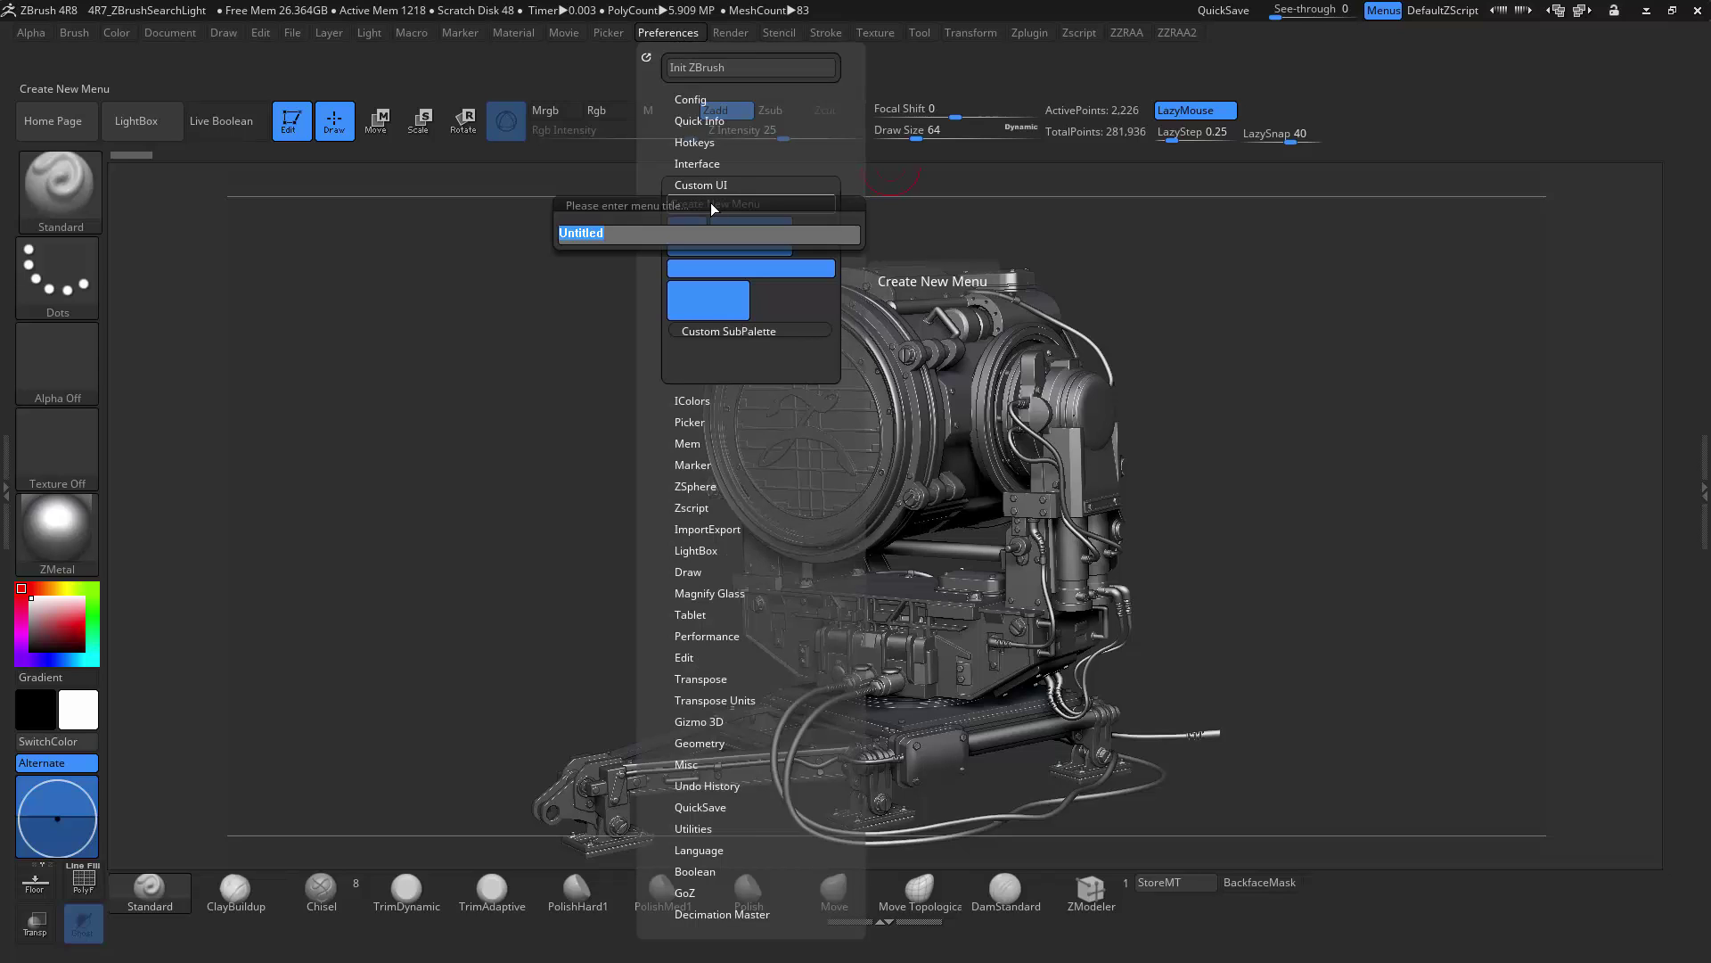
text(ZZCustomMen)
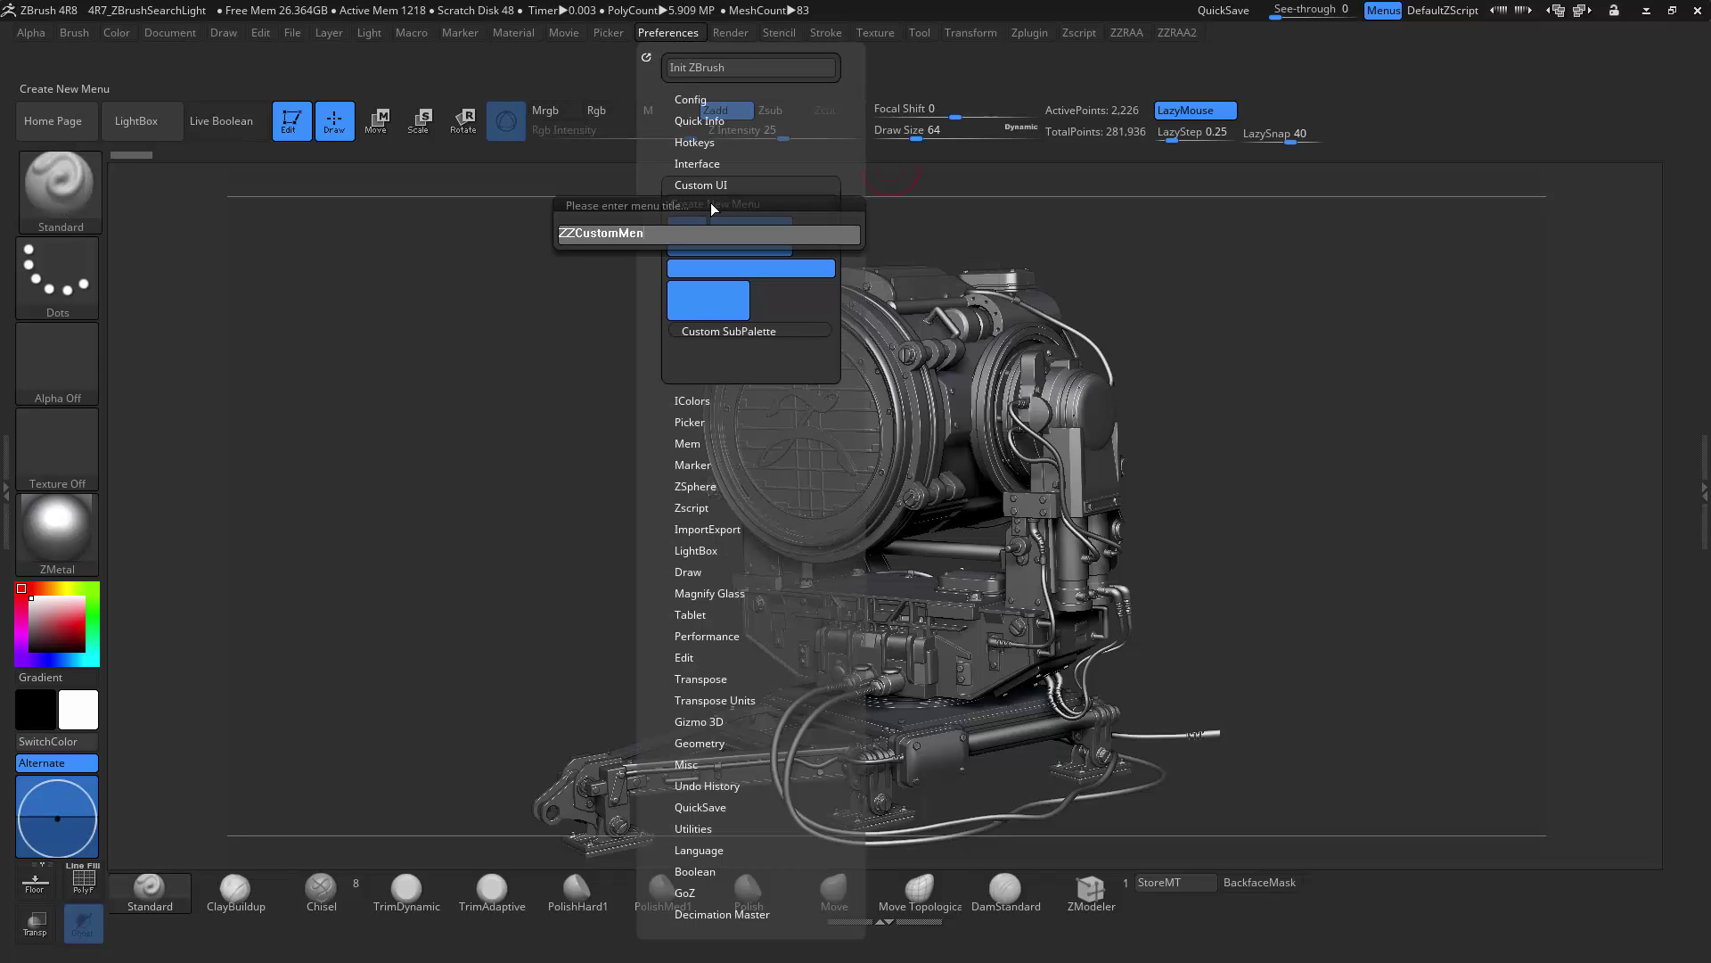
key(Return)
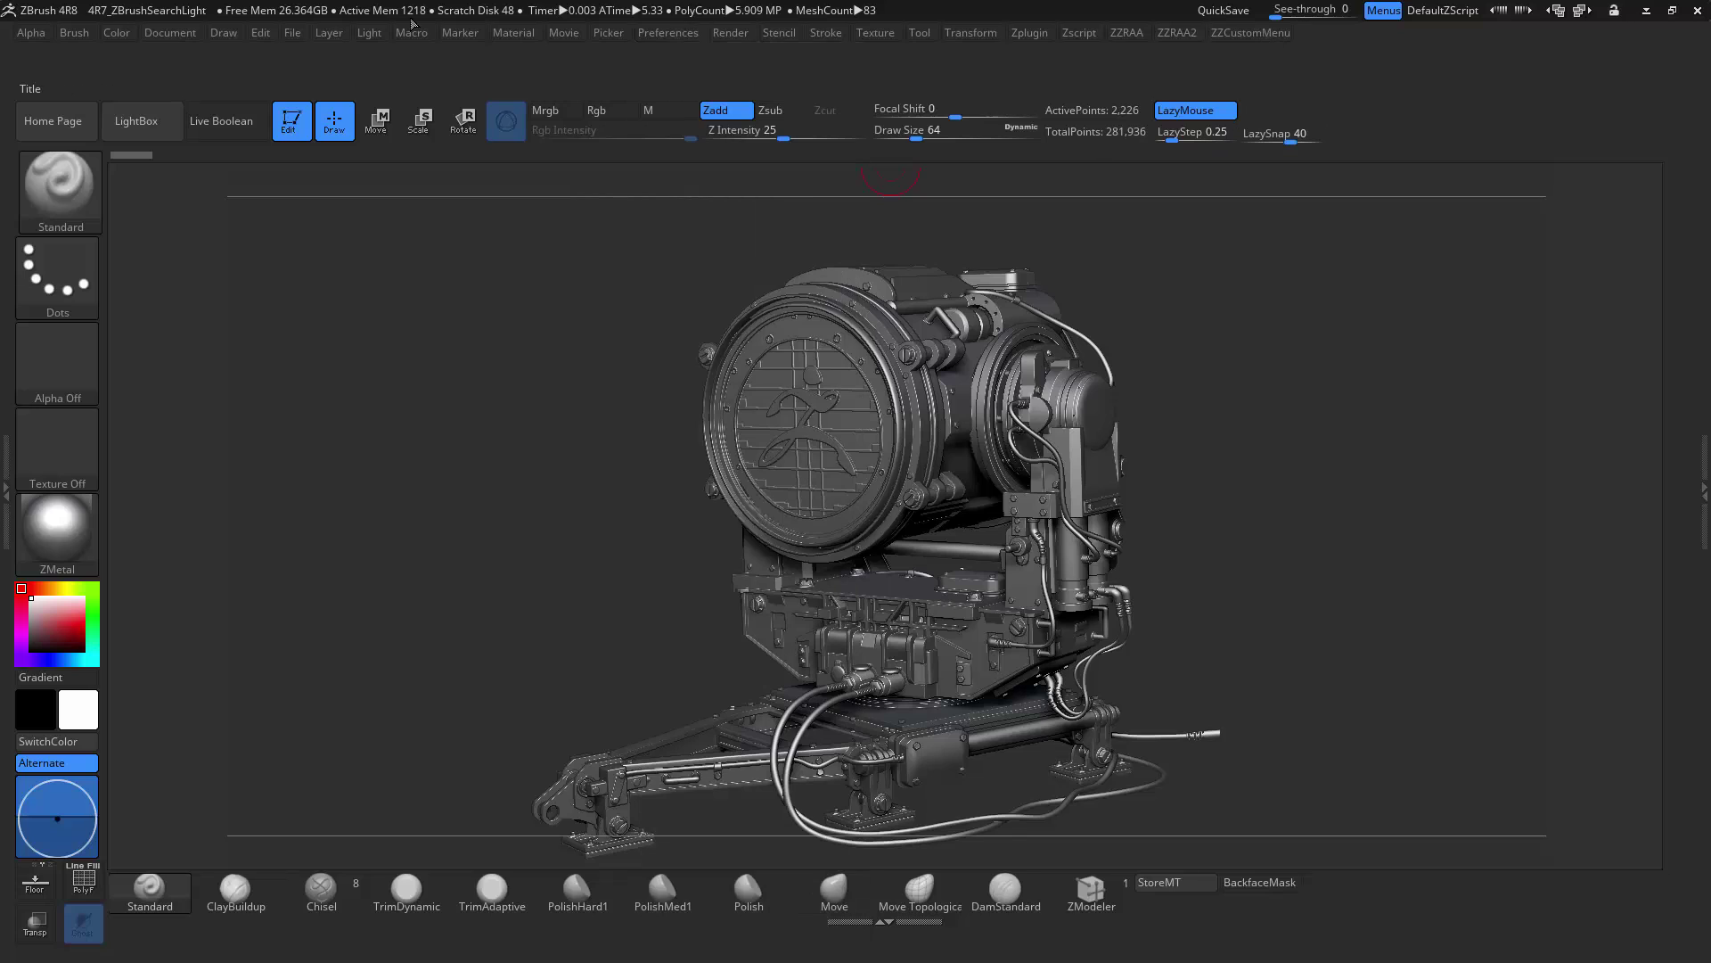
Move ZZCustomMenu ahead of ZZRAA among the main menus and open it.
click(1173, 33)
ctrl+alt+drag(1250, 33, 1123, 45)
click(1144, 36)
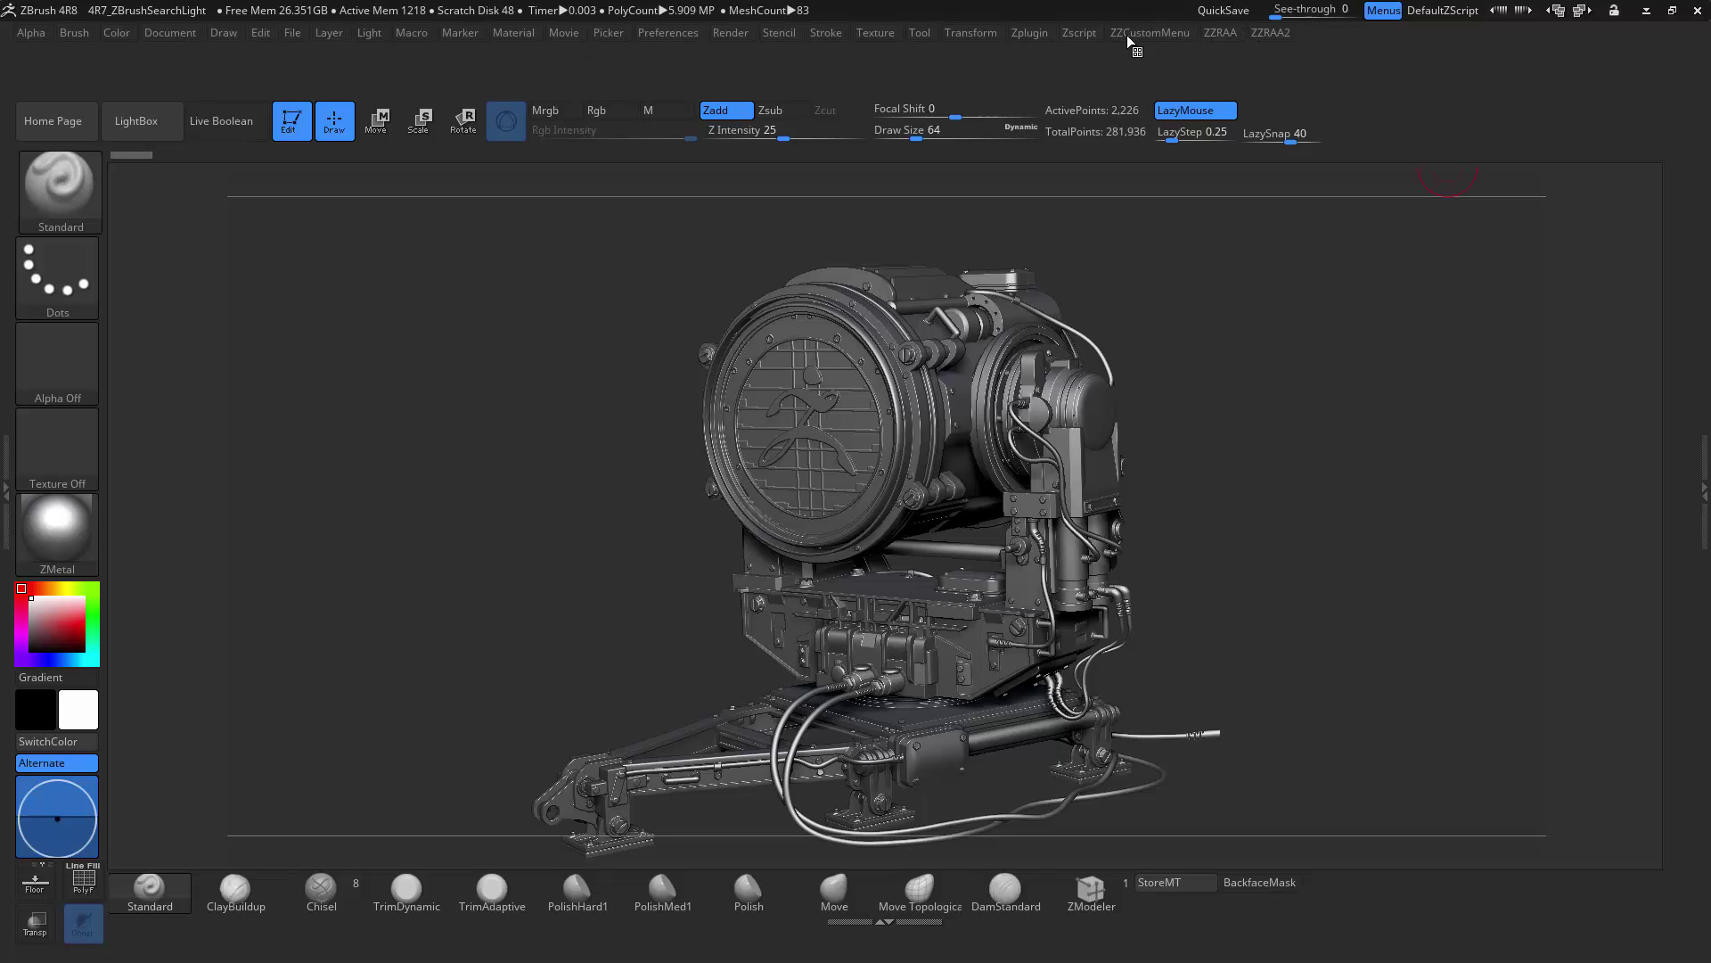
Show the tray holding the custom palettes and collapse its ZZRAA2, ZZRAA and Material palettes.
click(7, 492)
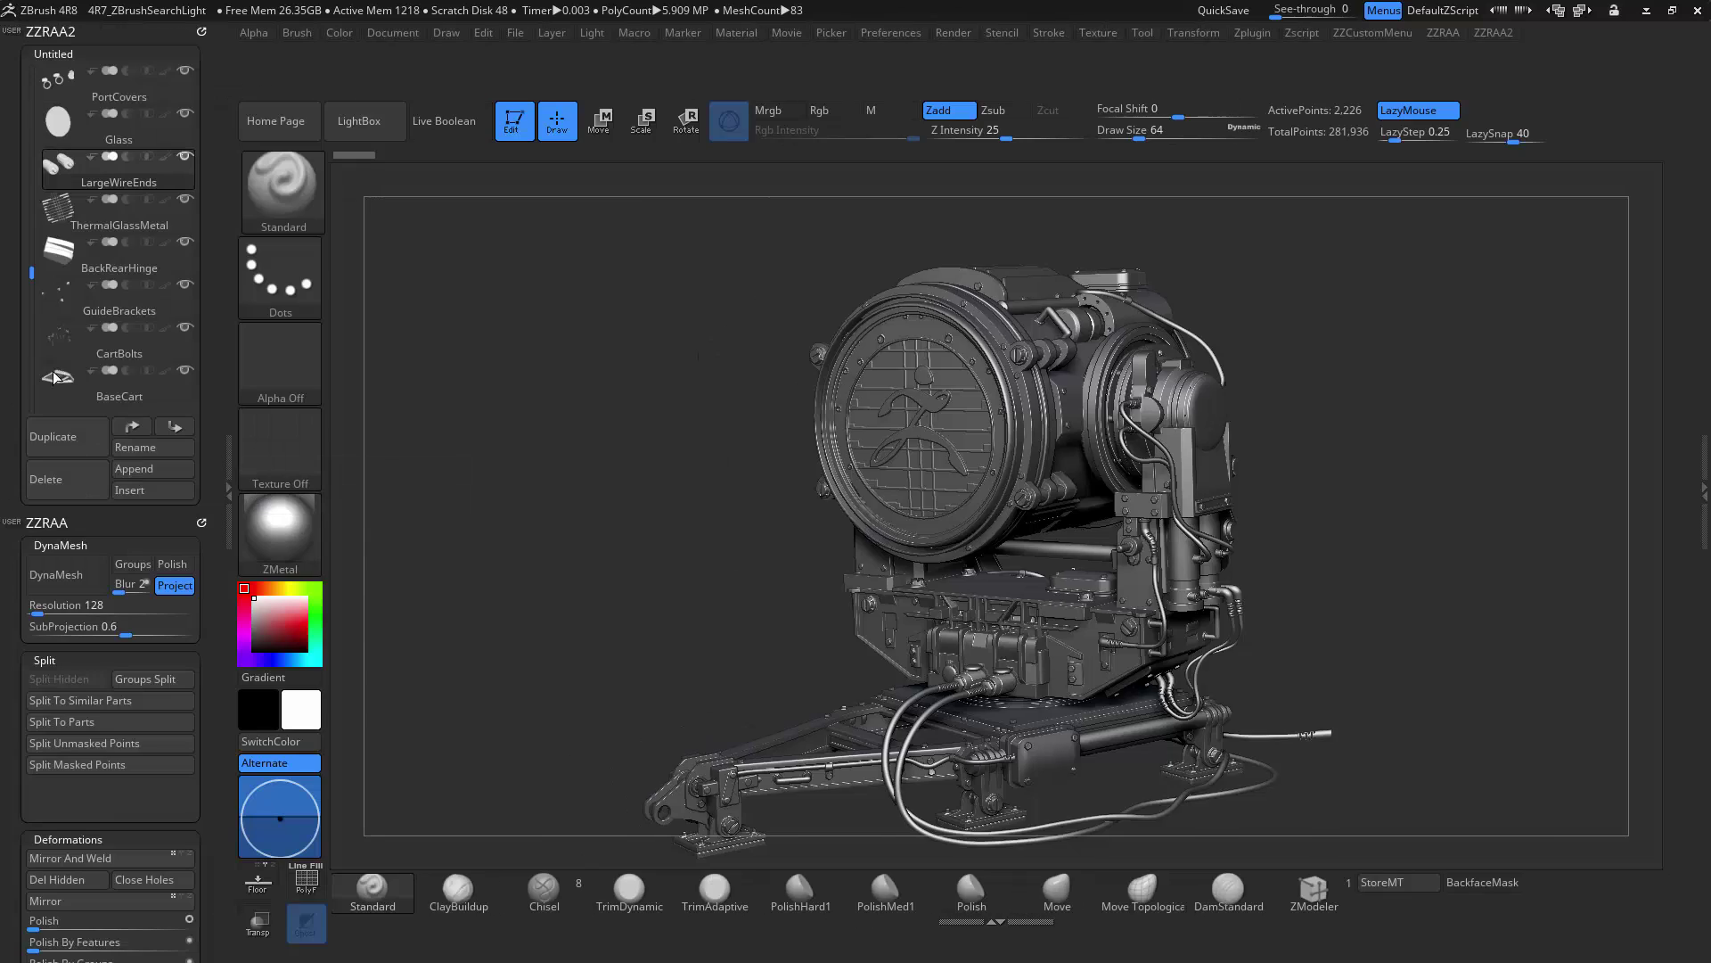
click(69, 31)
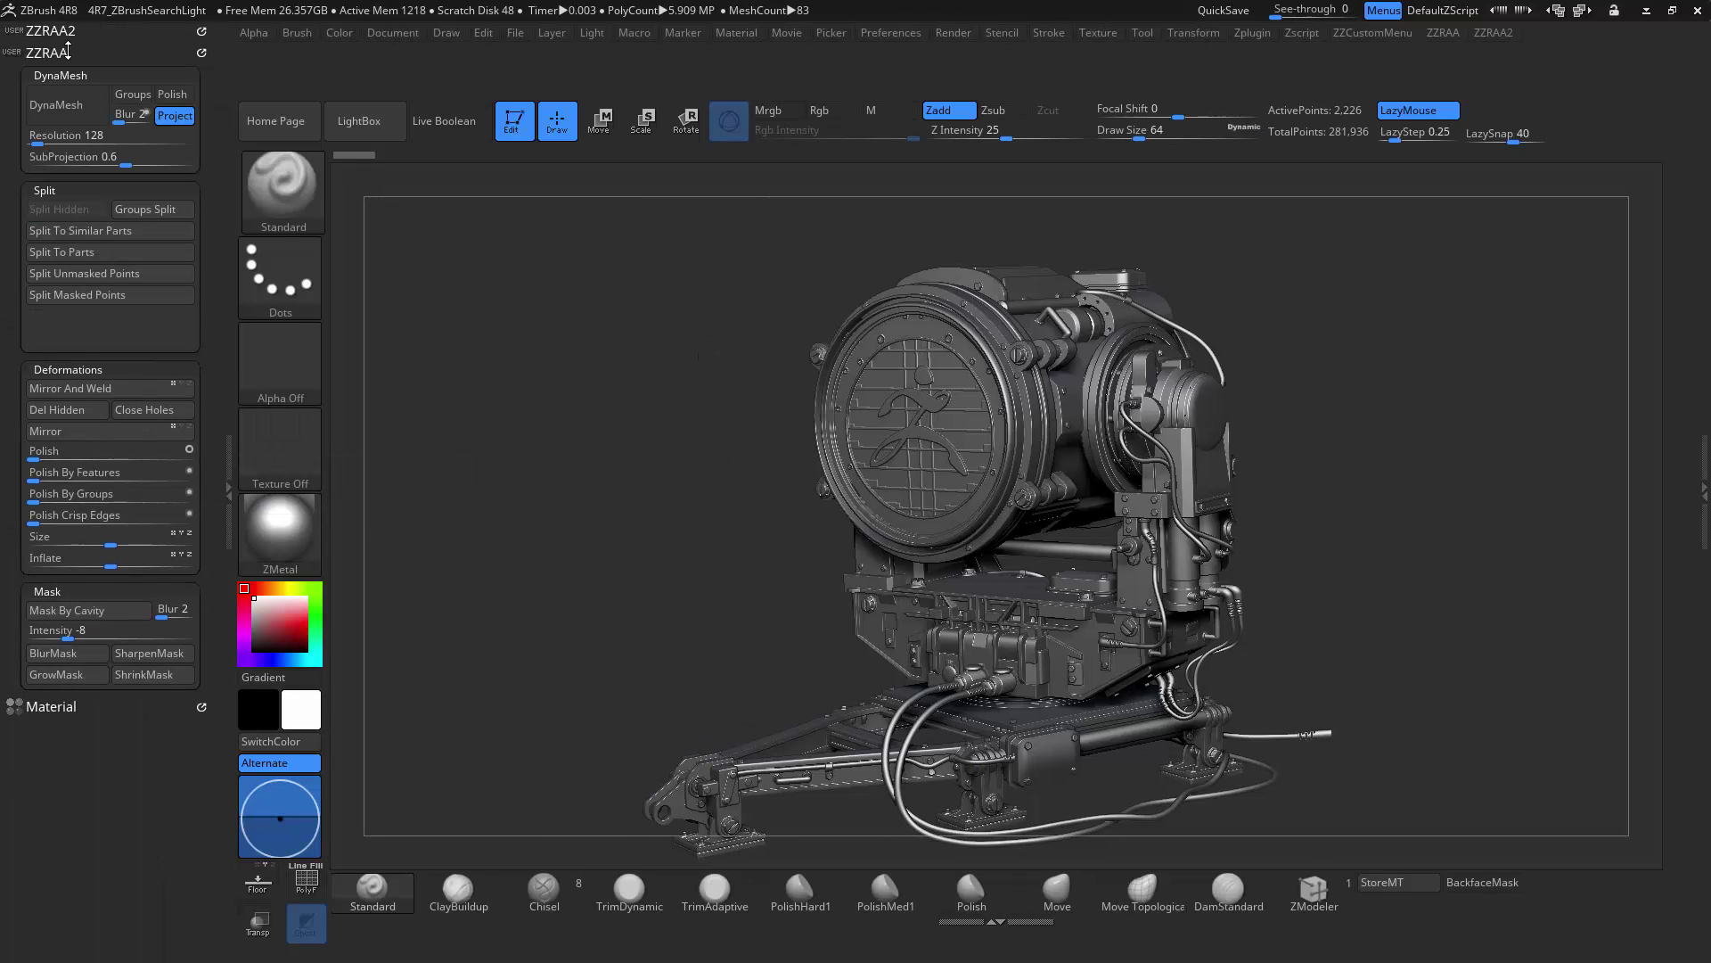
click(66, 53)
click(57, 76)
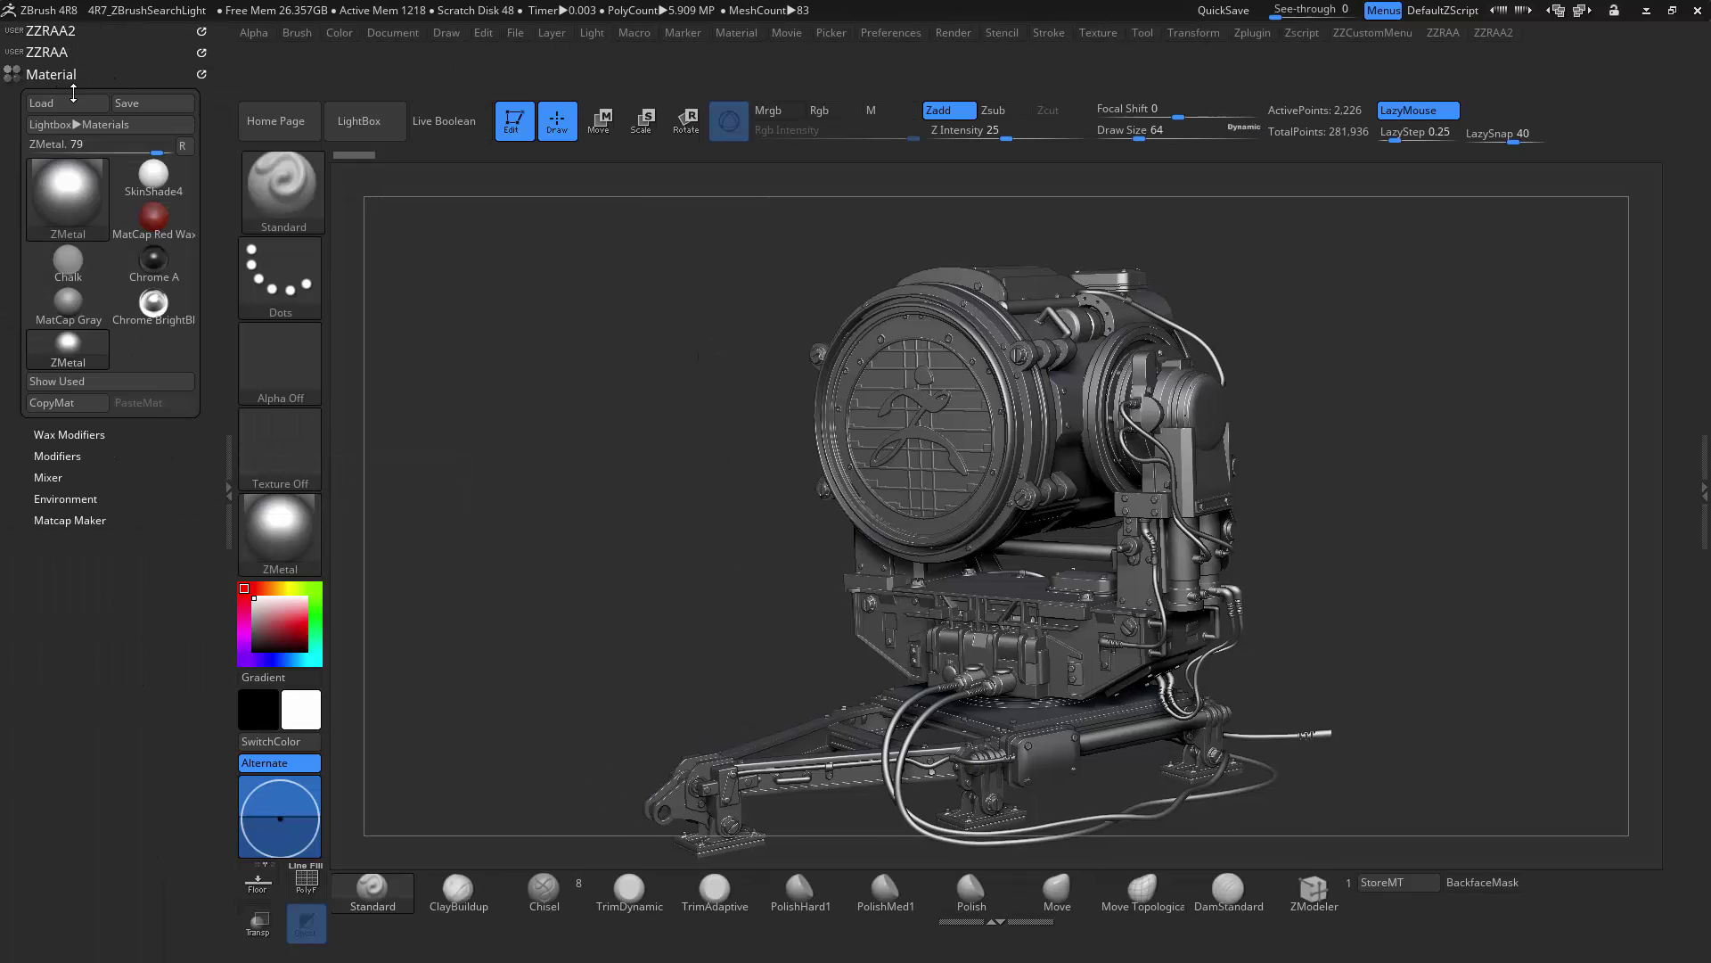
click(59, 75)
Dock ZZCustomMenu in the tray below Material, and briefly show and hide the Tool palette's tray.
click(1373, 34)
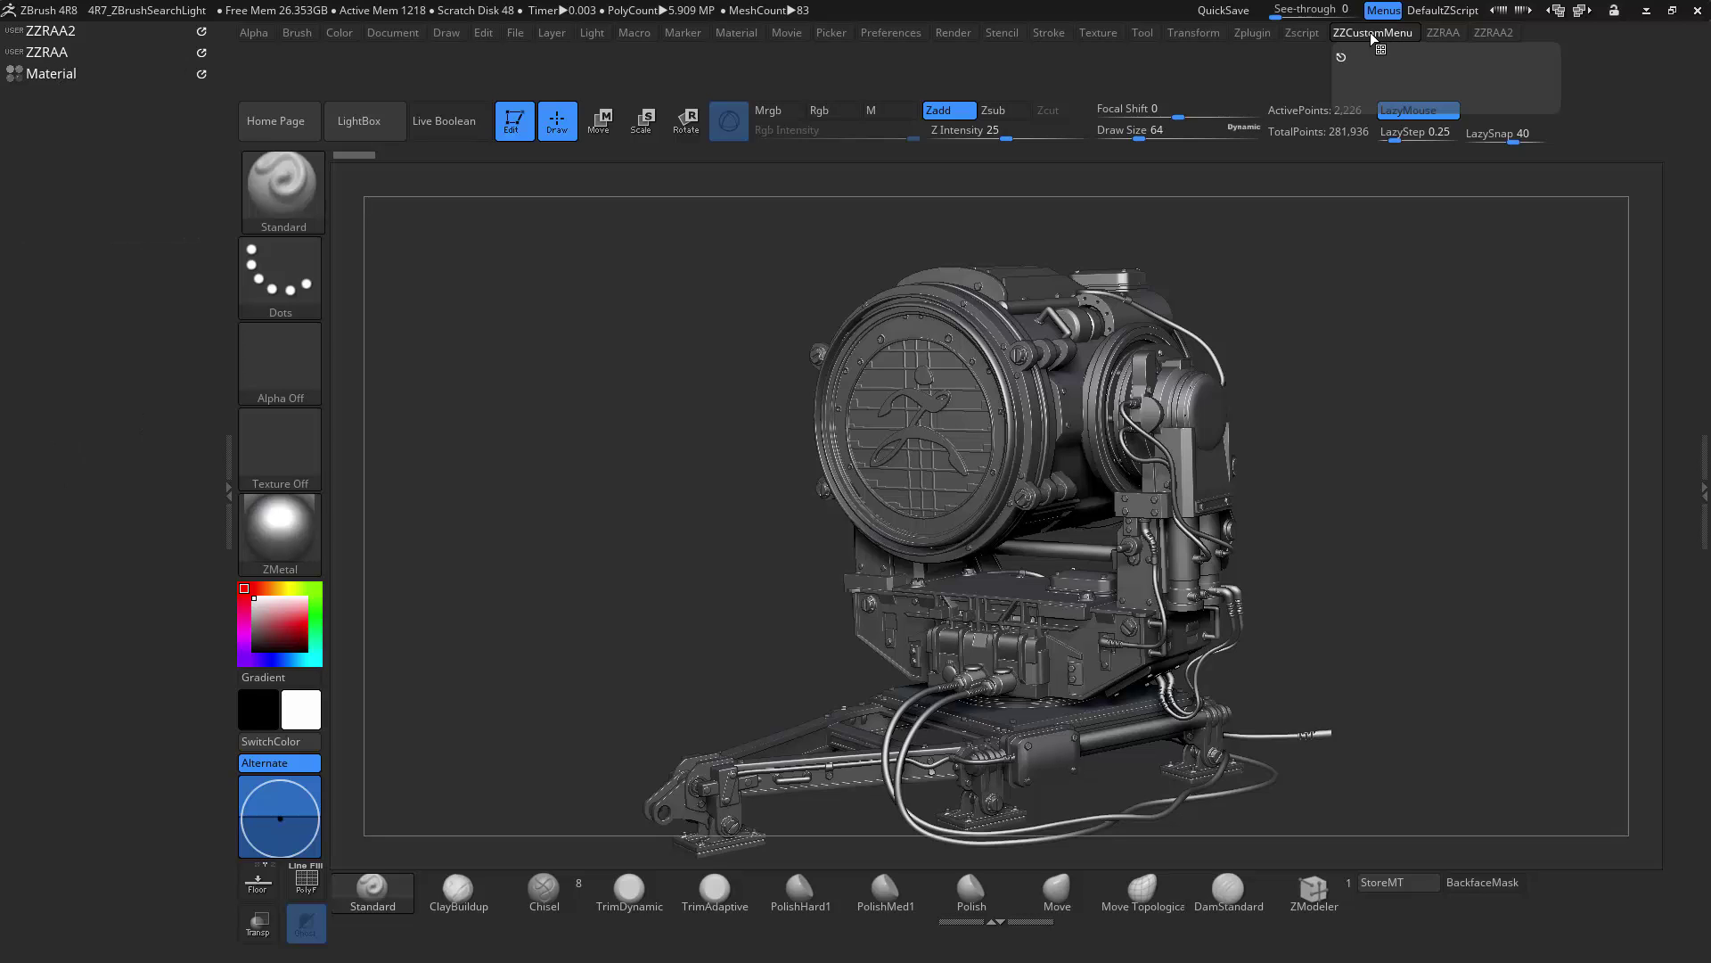
mouse_move(1342, 57)
mouse_down()
mouse_move(340, 209)
mouse_move(1291, 98)
mouse_move(1344, 61)
mouse_up()
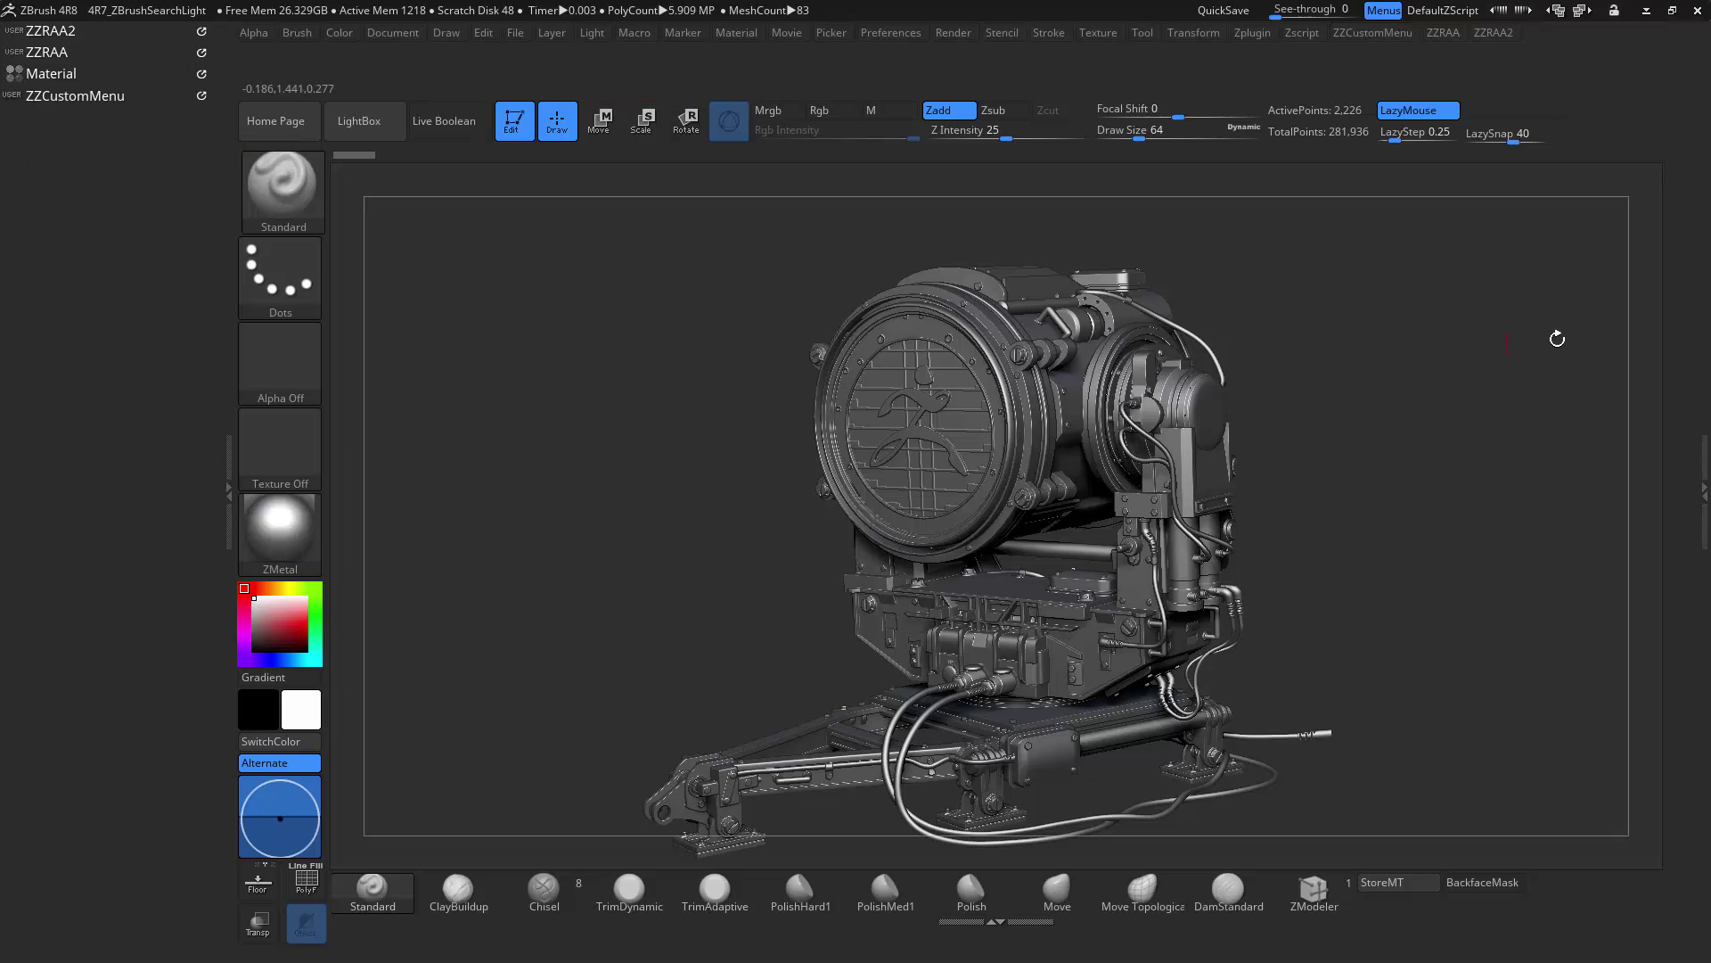
click(1696, 454)
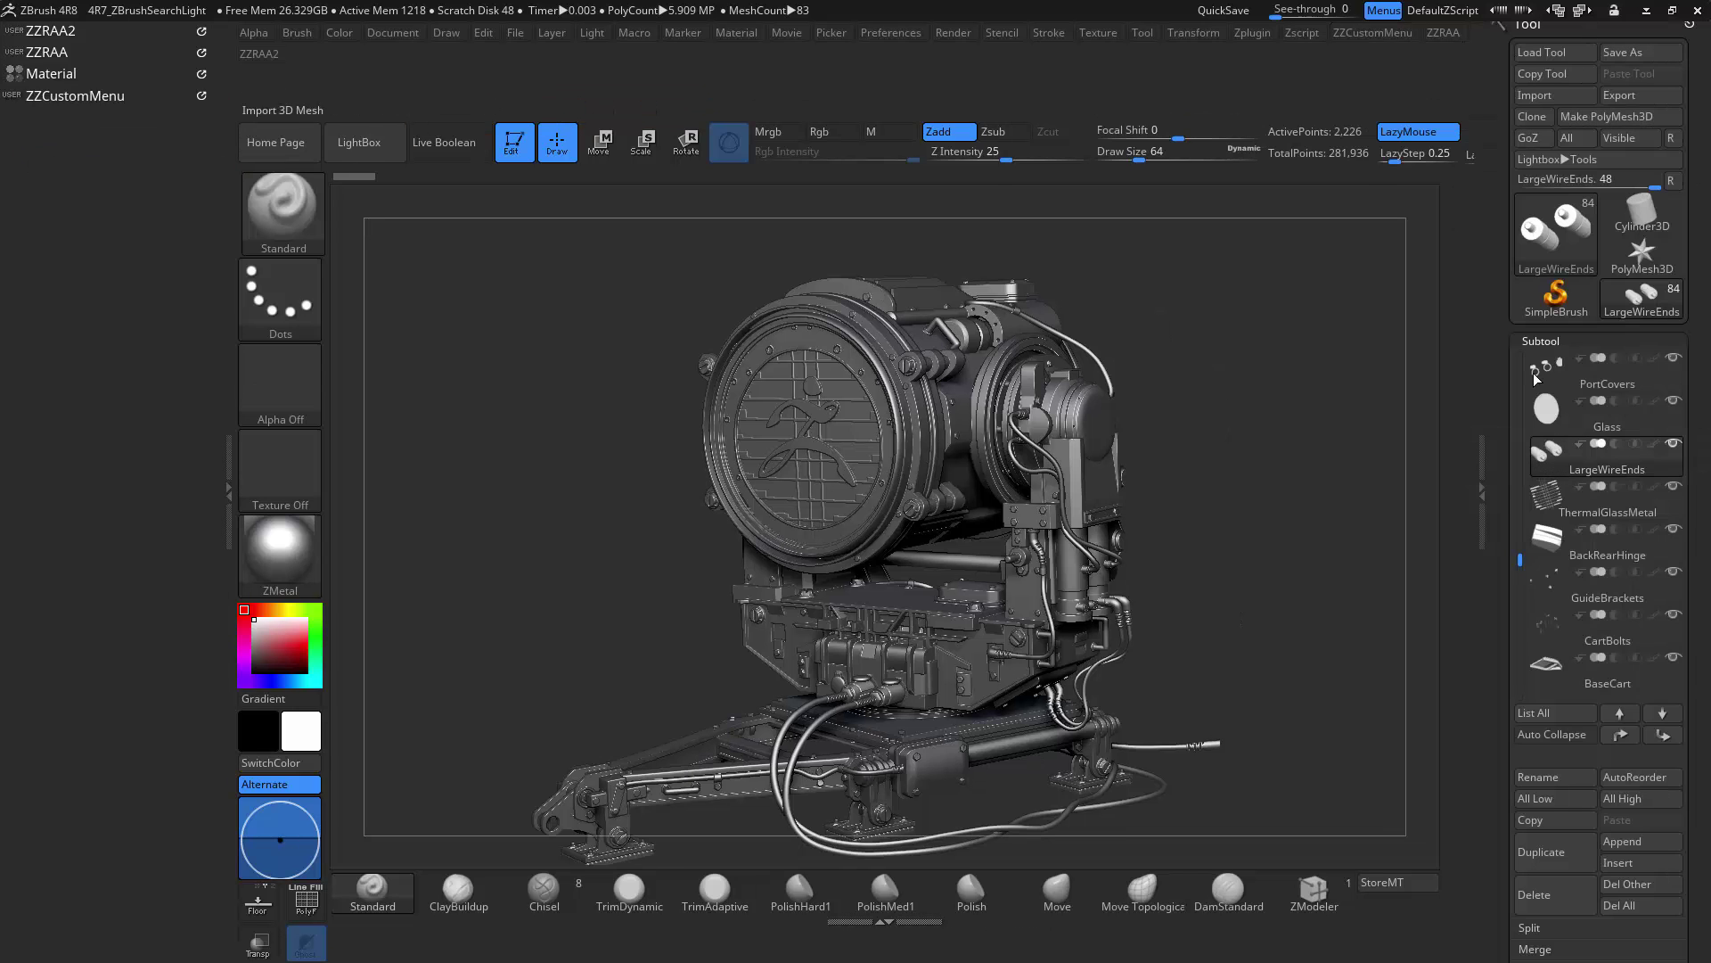
click(1480, 487)
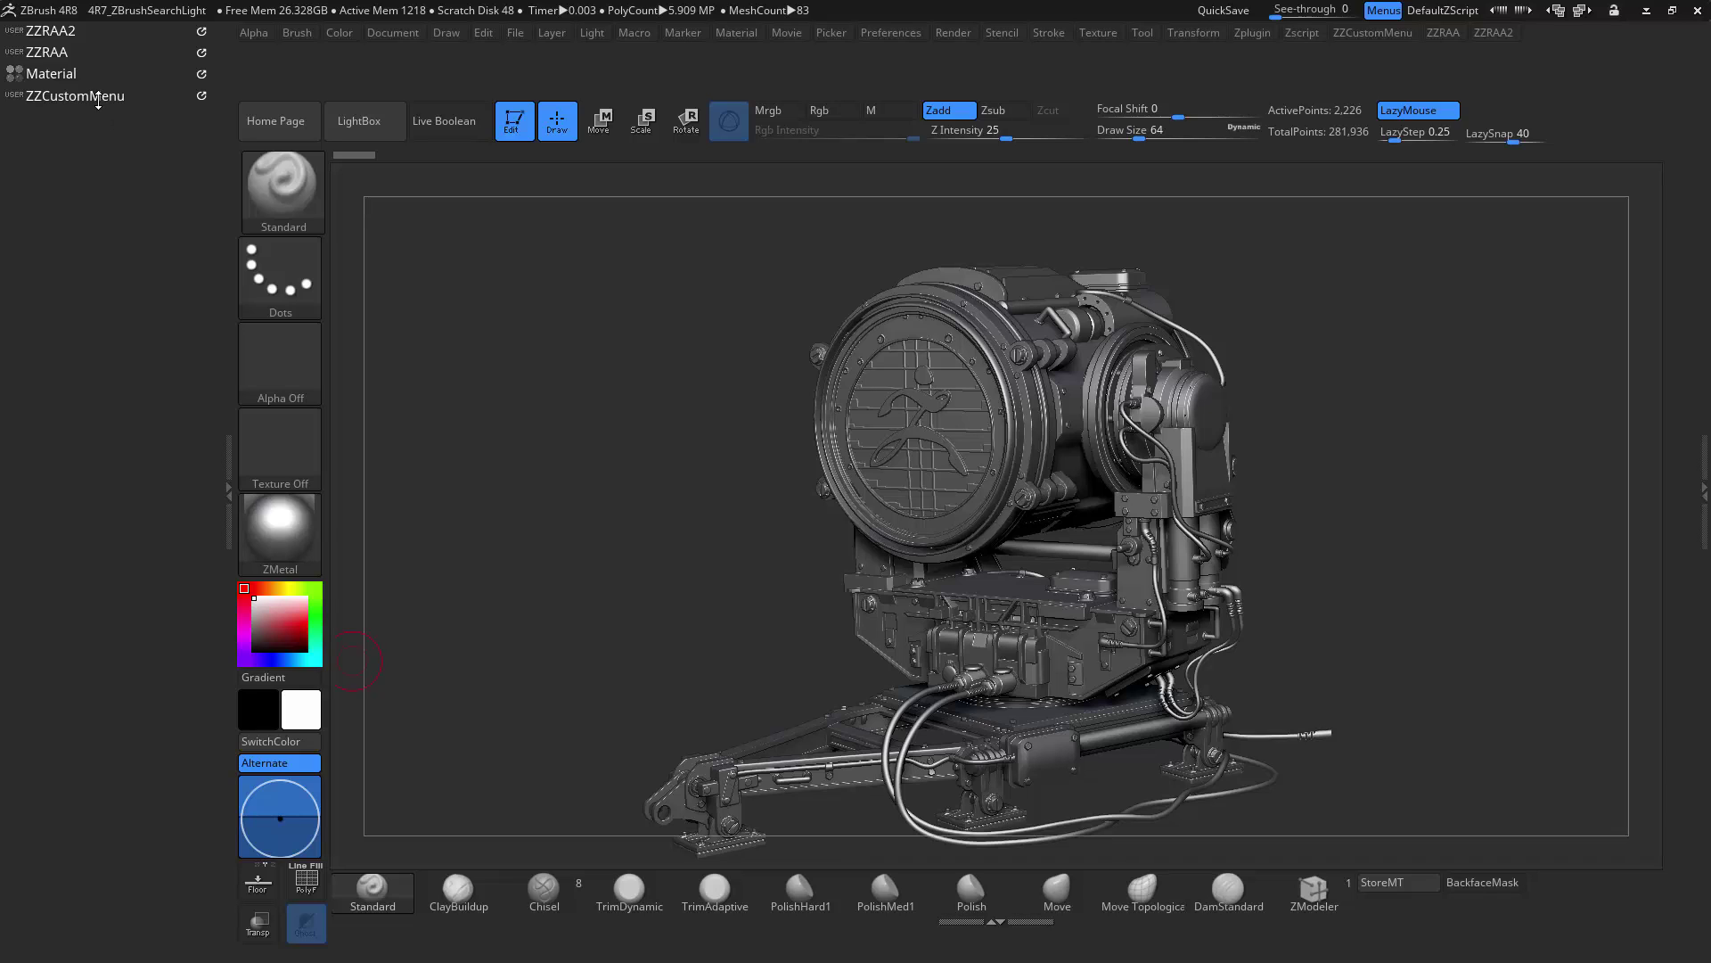
Check the Config preferences and place an empty Custom SubPalette from the Custom UI preferences into ZZCustomMenu.
click(876, 33)
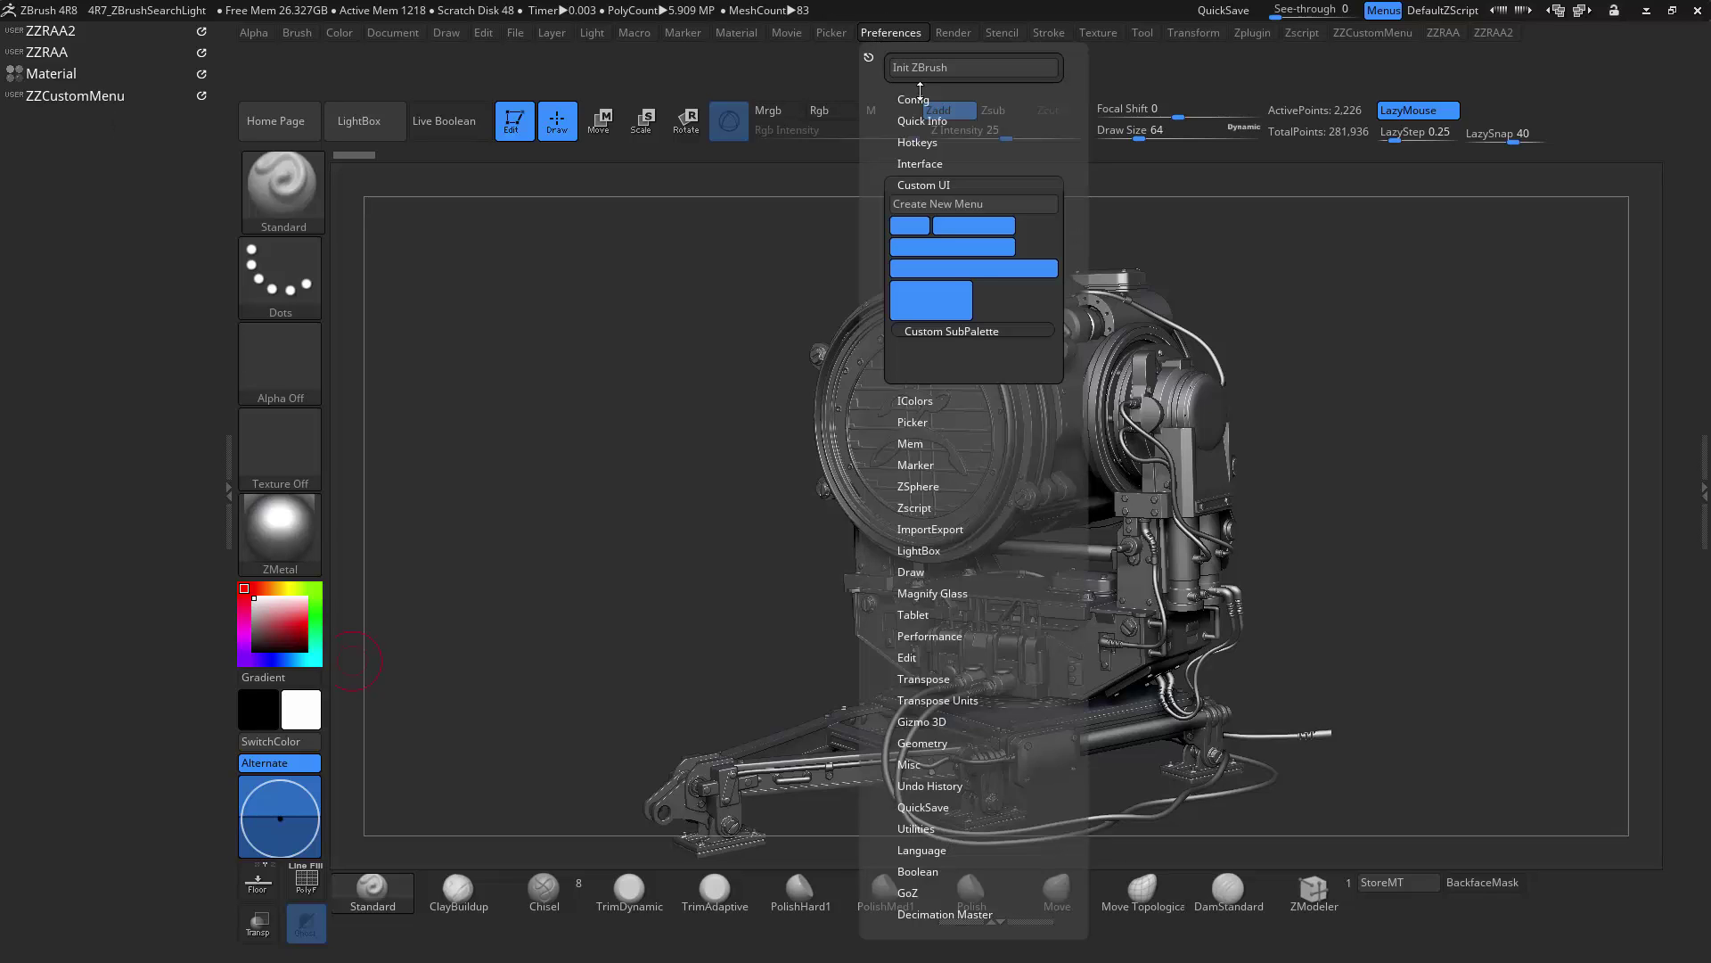
click(968, 337)
key(ctrl)
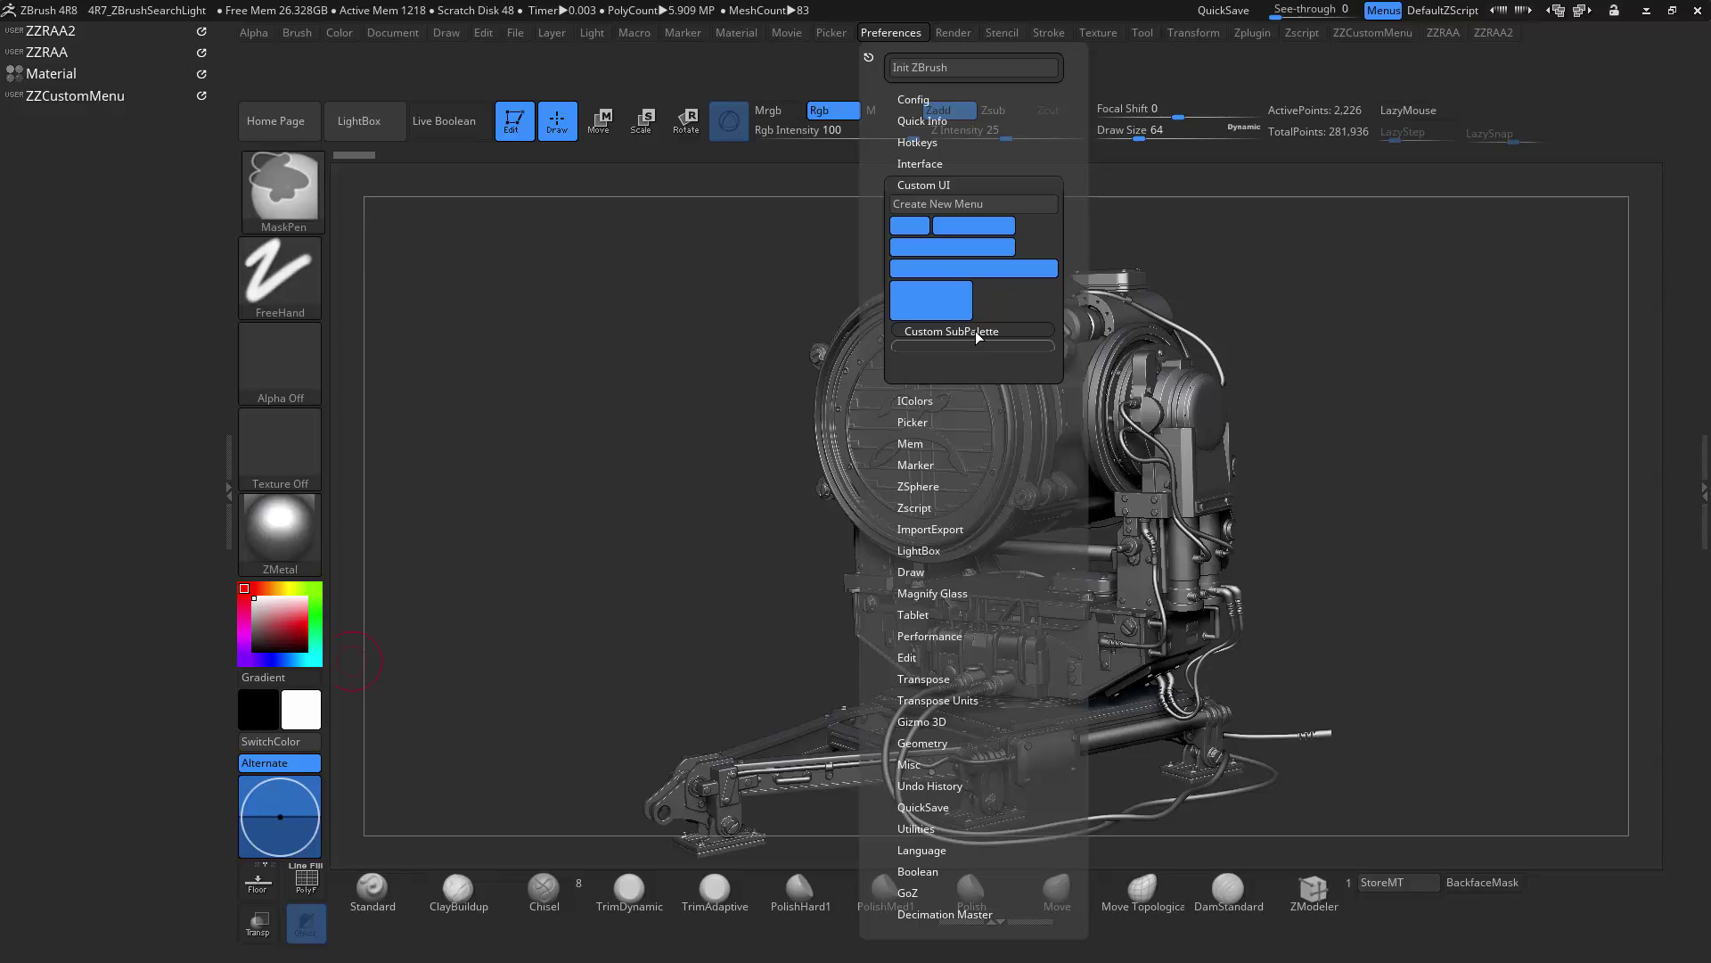
click(914, 99)
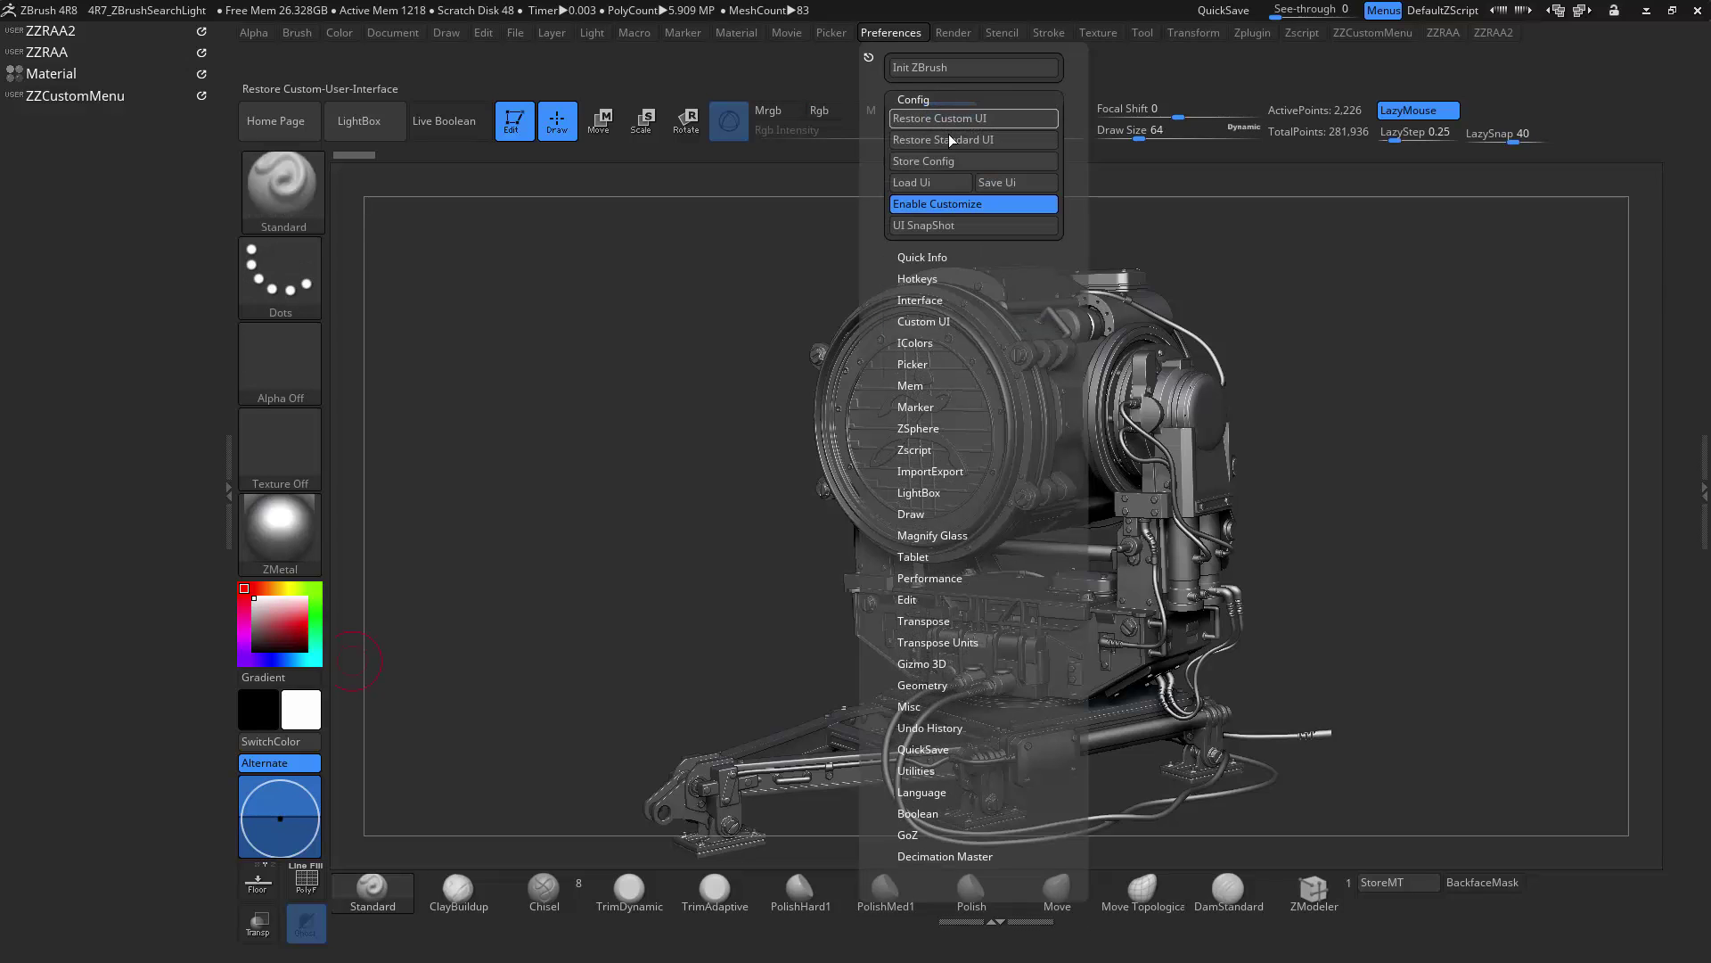
click(947, 314)
ctrl+alt+drag(952, 331, 148, 111)
key(ctrl)
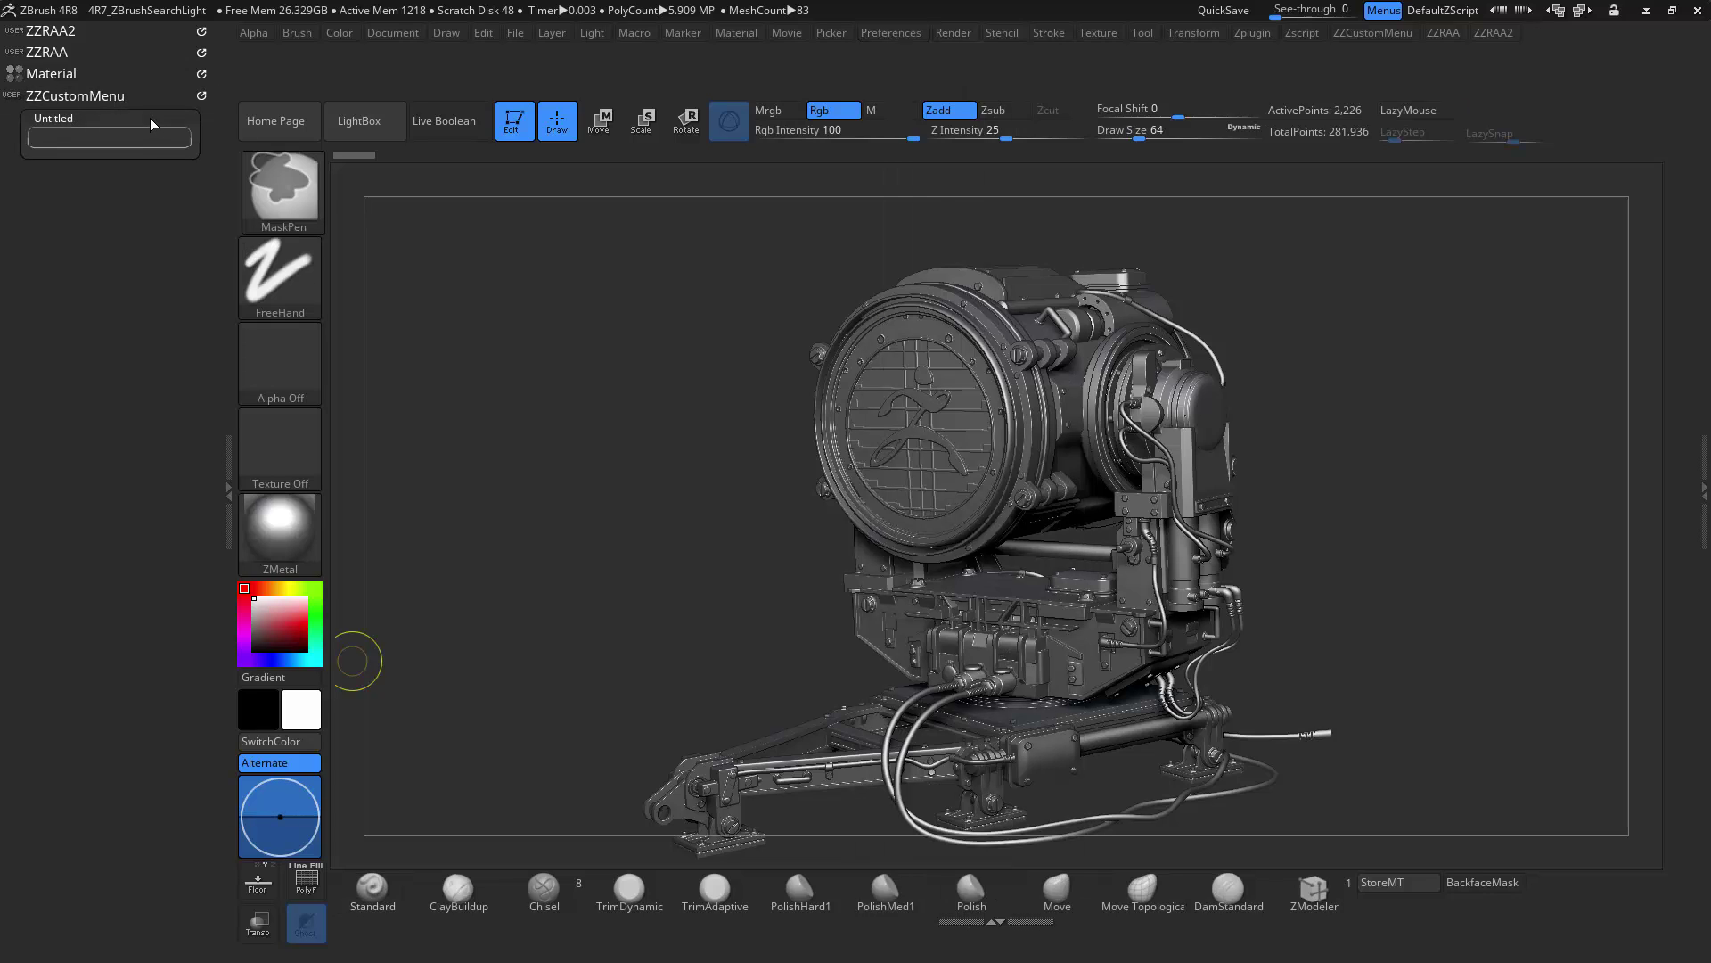
key(ctrl)
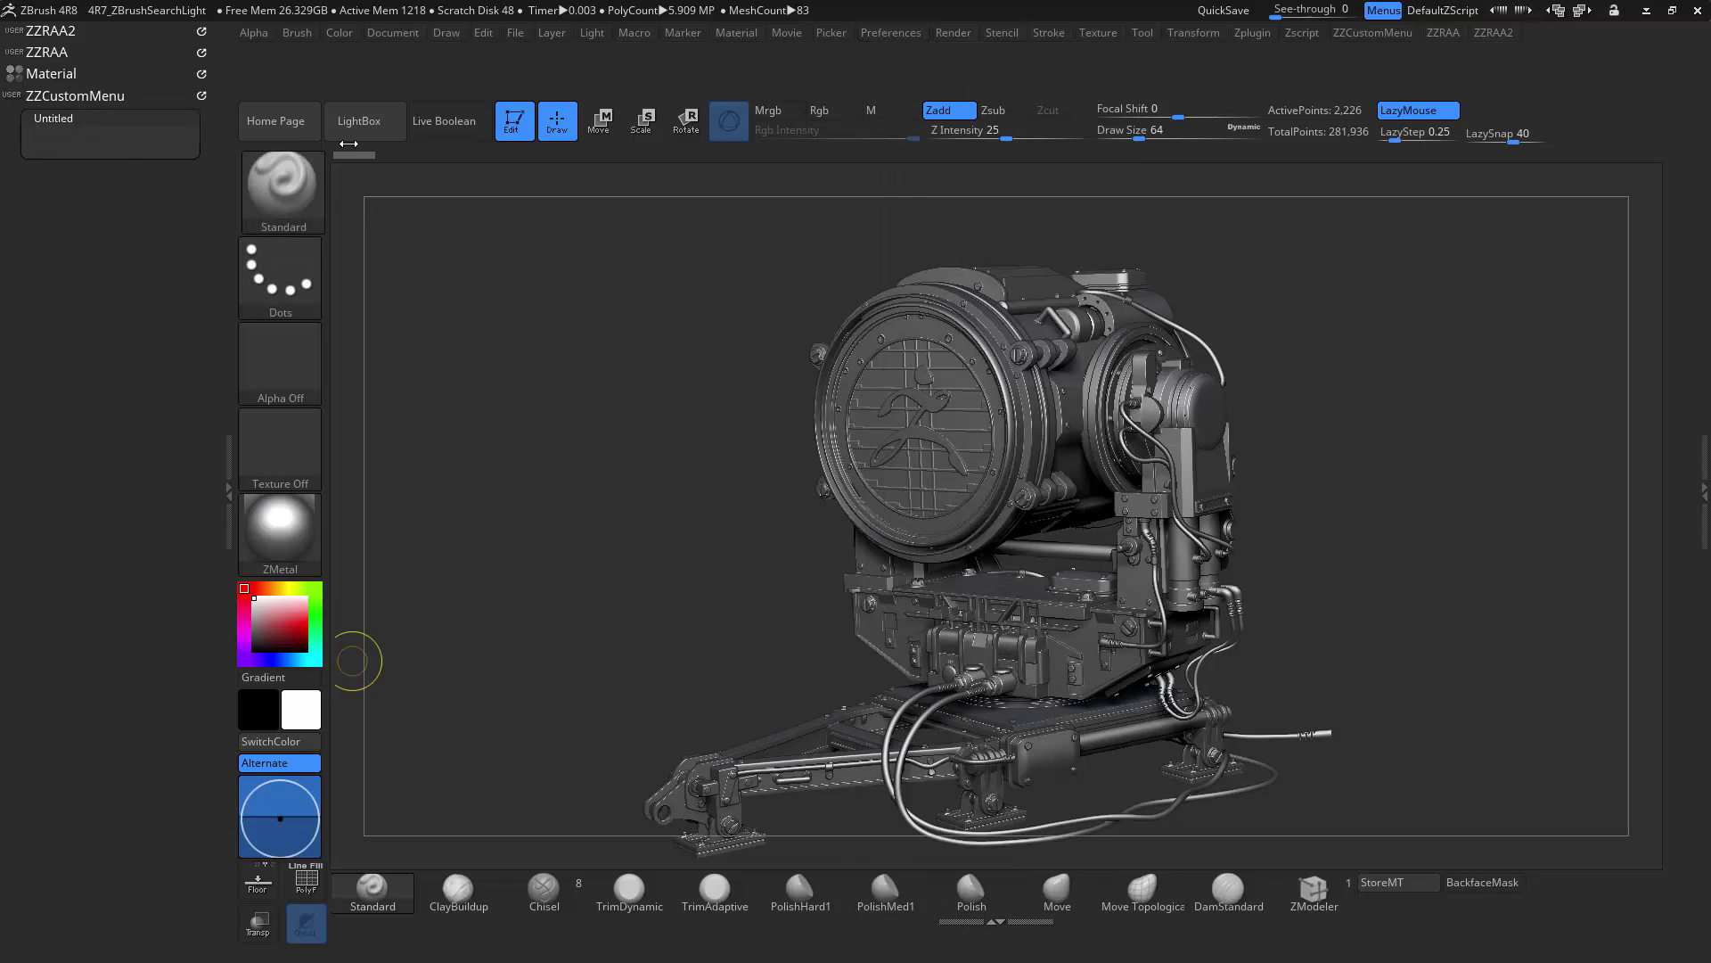
key(ctrl)
Copy the Mirror, Polish, Offset and Bend controls from the Tool palette's Deformation section into ZZCustomMenu's untitled subpalette.
click(1704, 499)
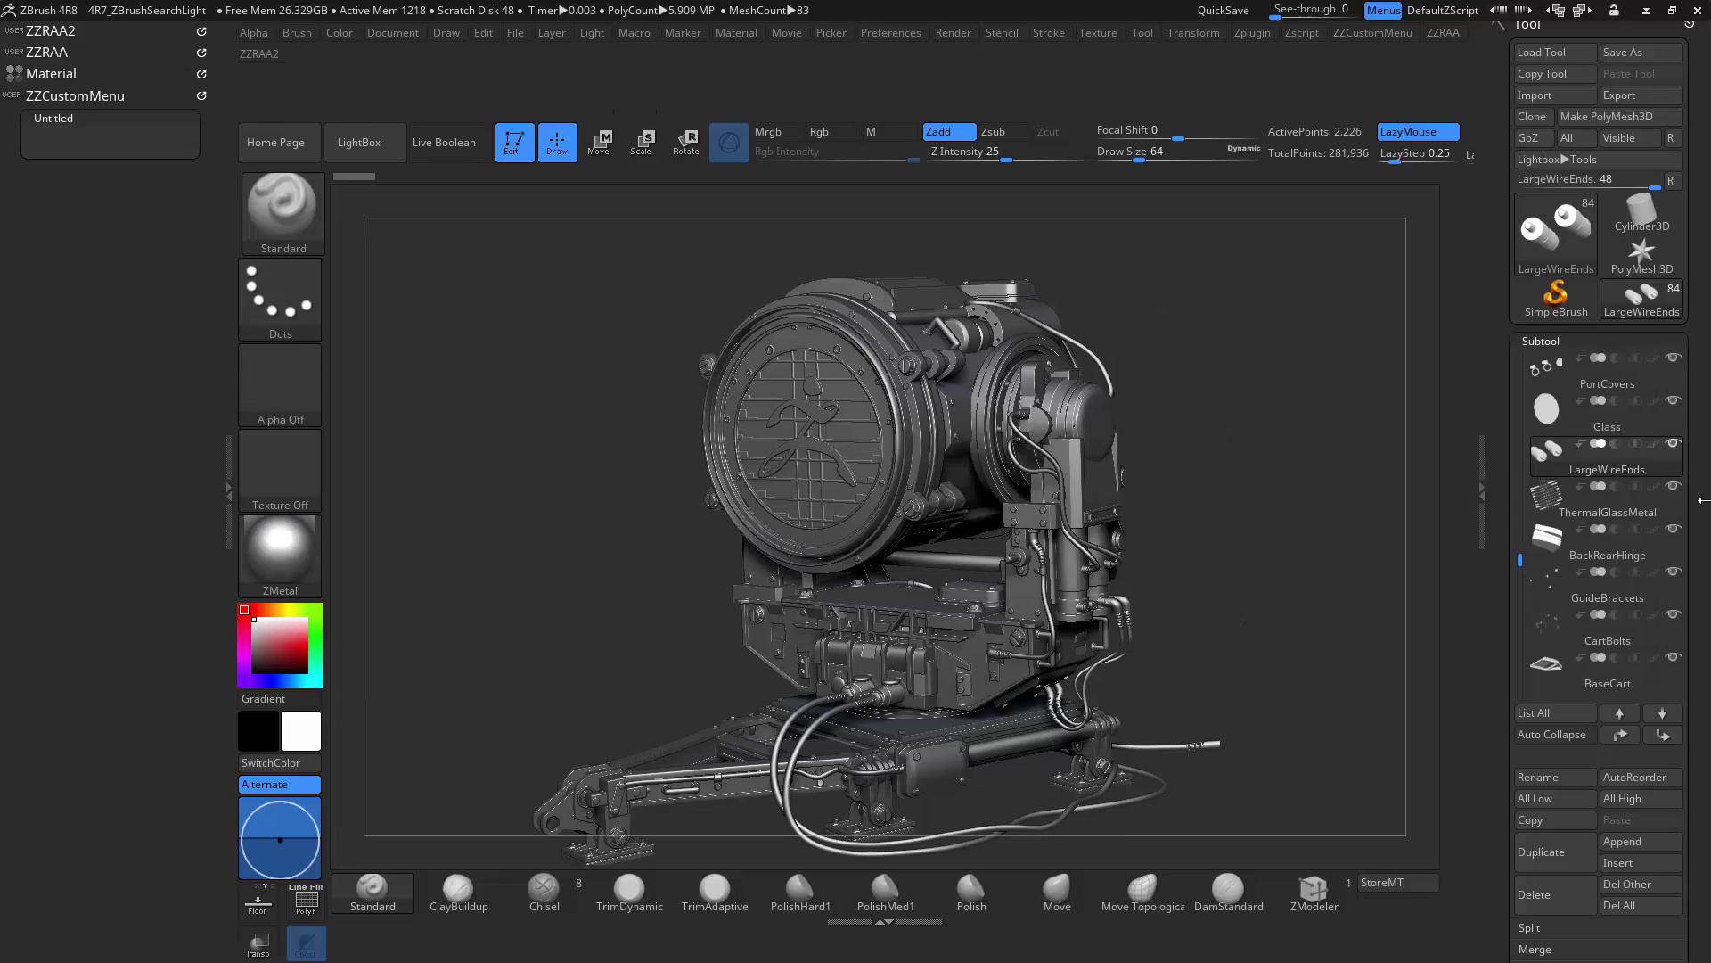
drag(1705, 544, 1697, 333)
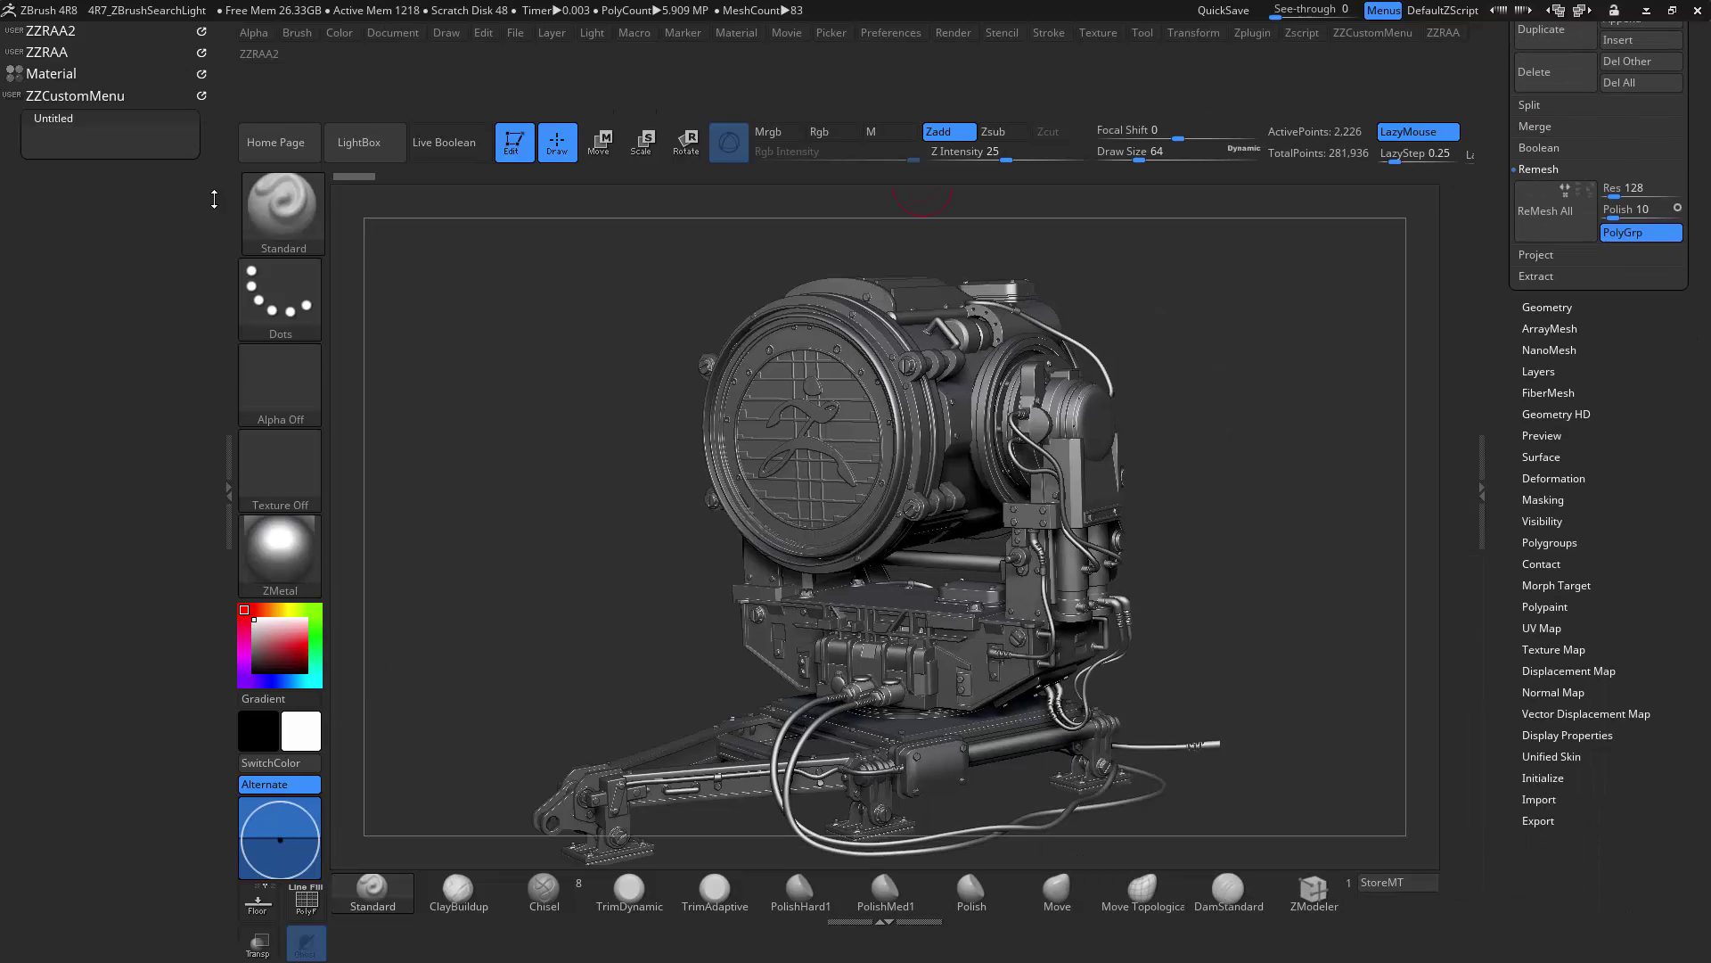
click(1552, 481)
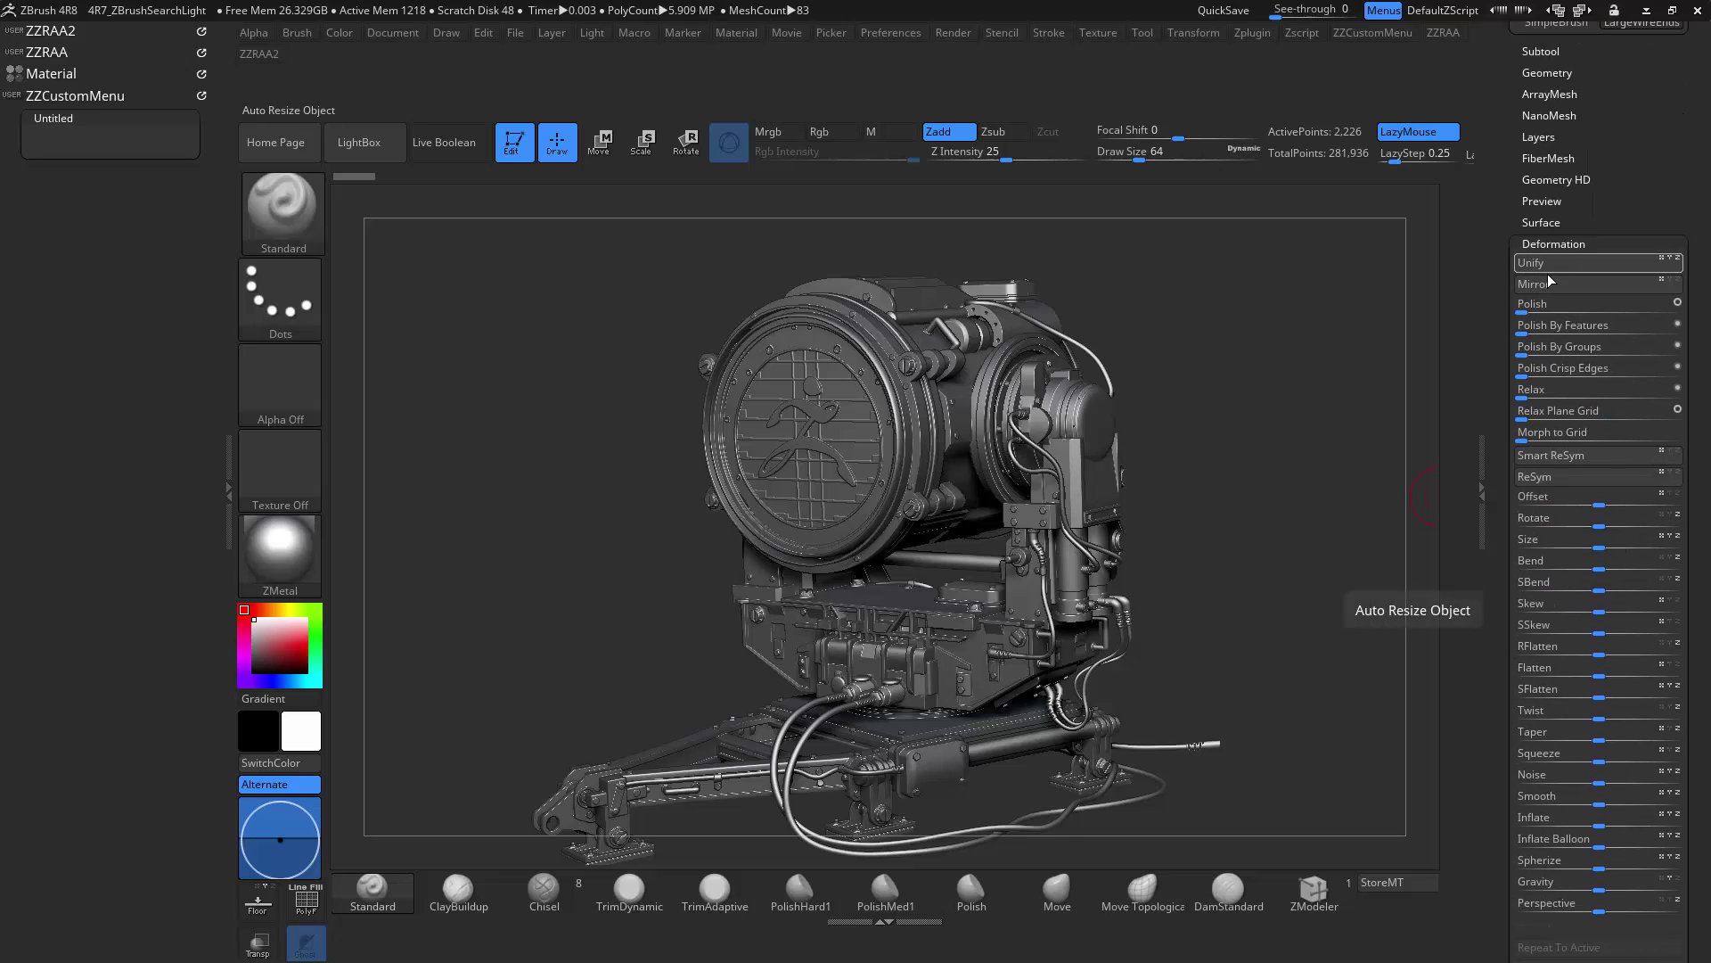
mouse_move(1548, 283)
ctrl+alt+mouse_down()
mouse_move(739, 300)
mouse_move(125, 151)
ctrl+alt+mouse_up()
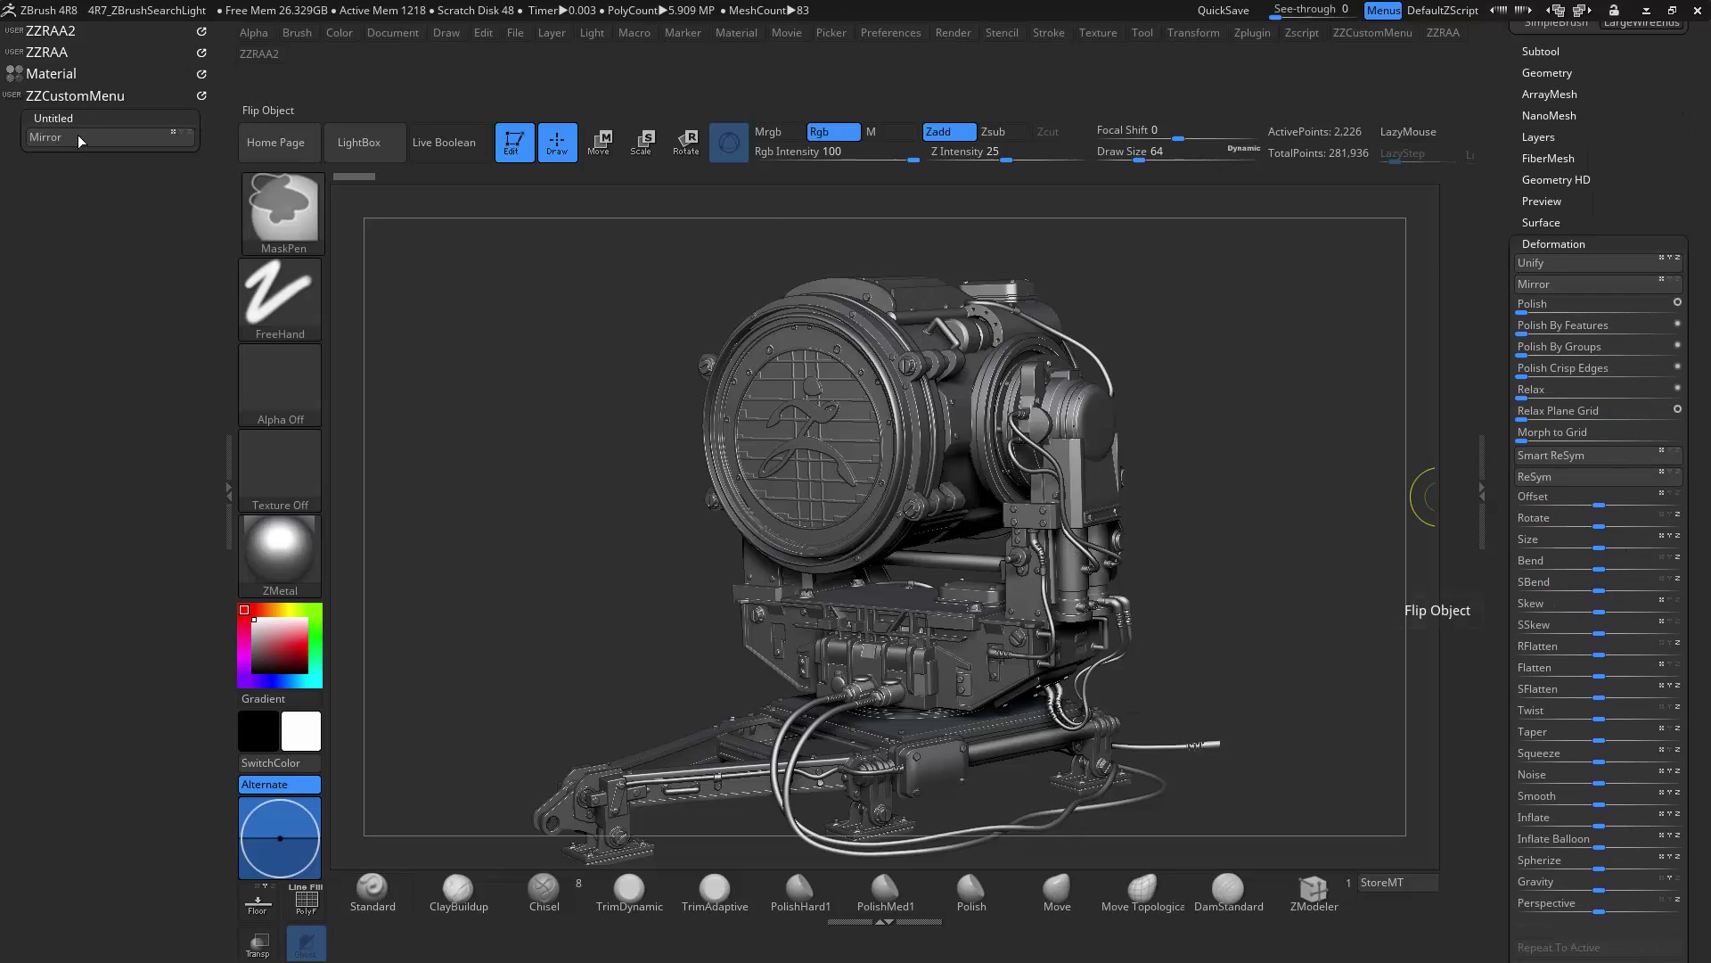
ctrl+alt+drag(1532, 303, 79, 151)
ctrl+alt+drag(1535, 496, 67, 167)
ctrl+alt+drag(1531, 560, 56, 196)
Rename the untitled subpalette in ZZCustomMenu to Deformations, and view the custom menu.
ctrl+alt+click(67, 119)
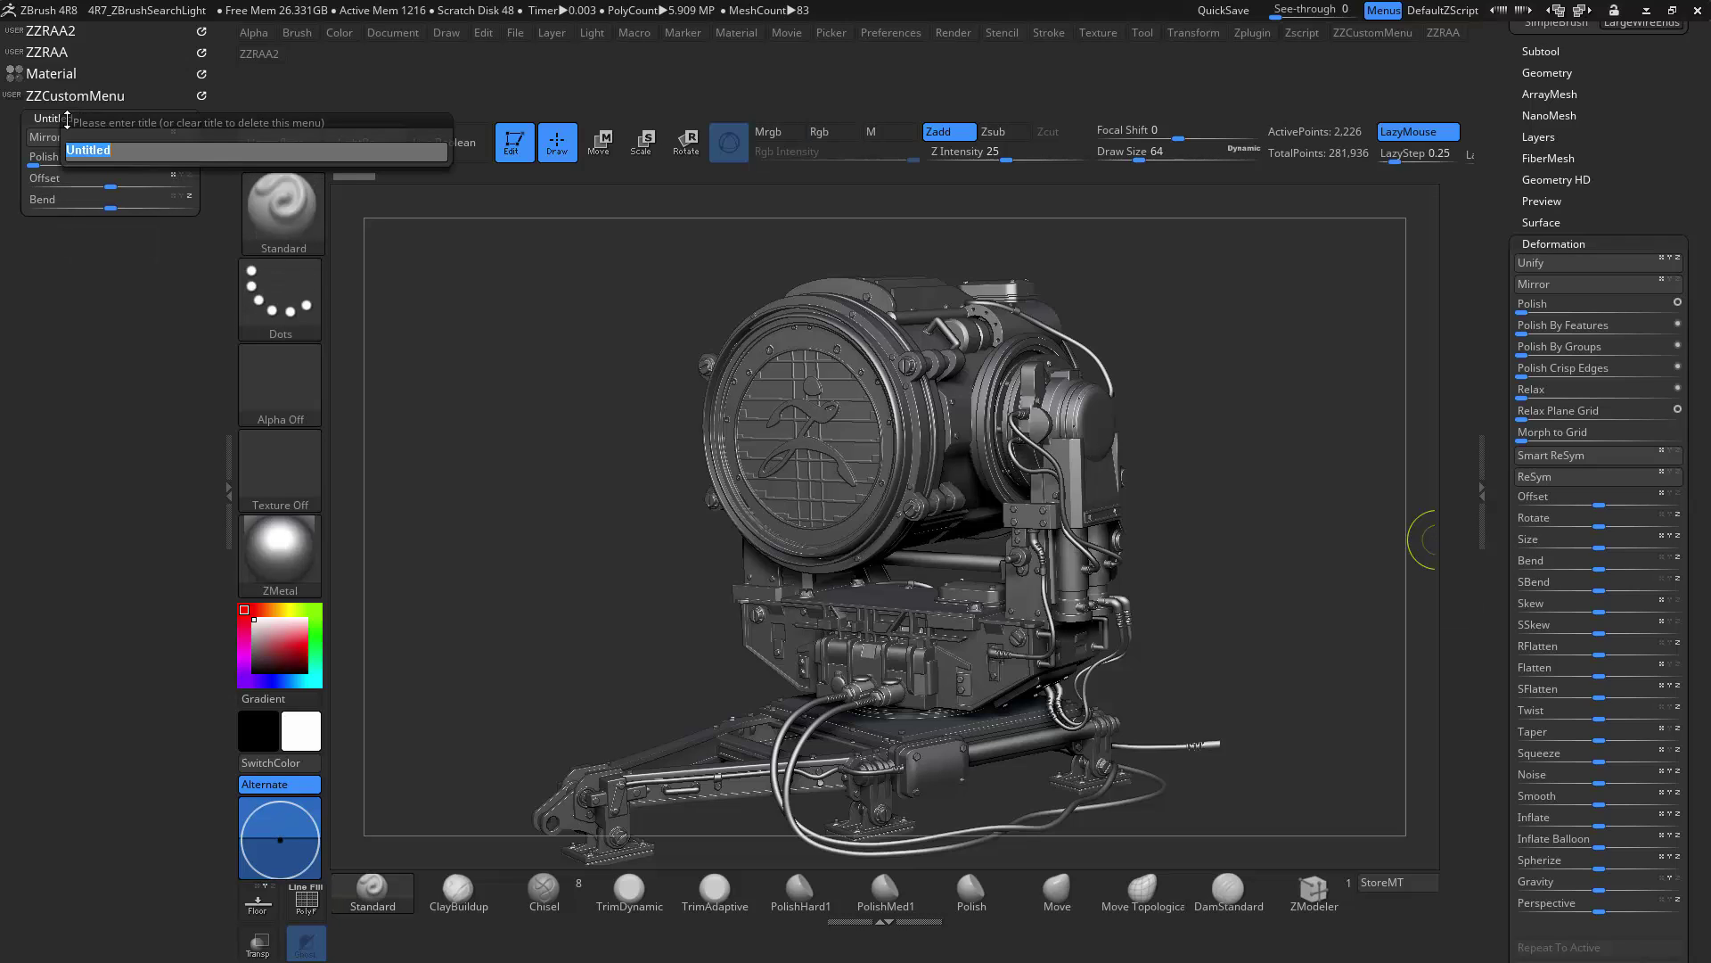
text(Deformations)
key(Return)
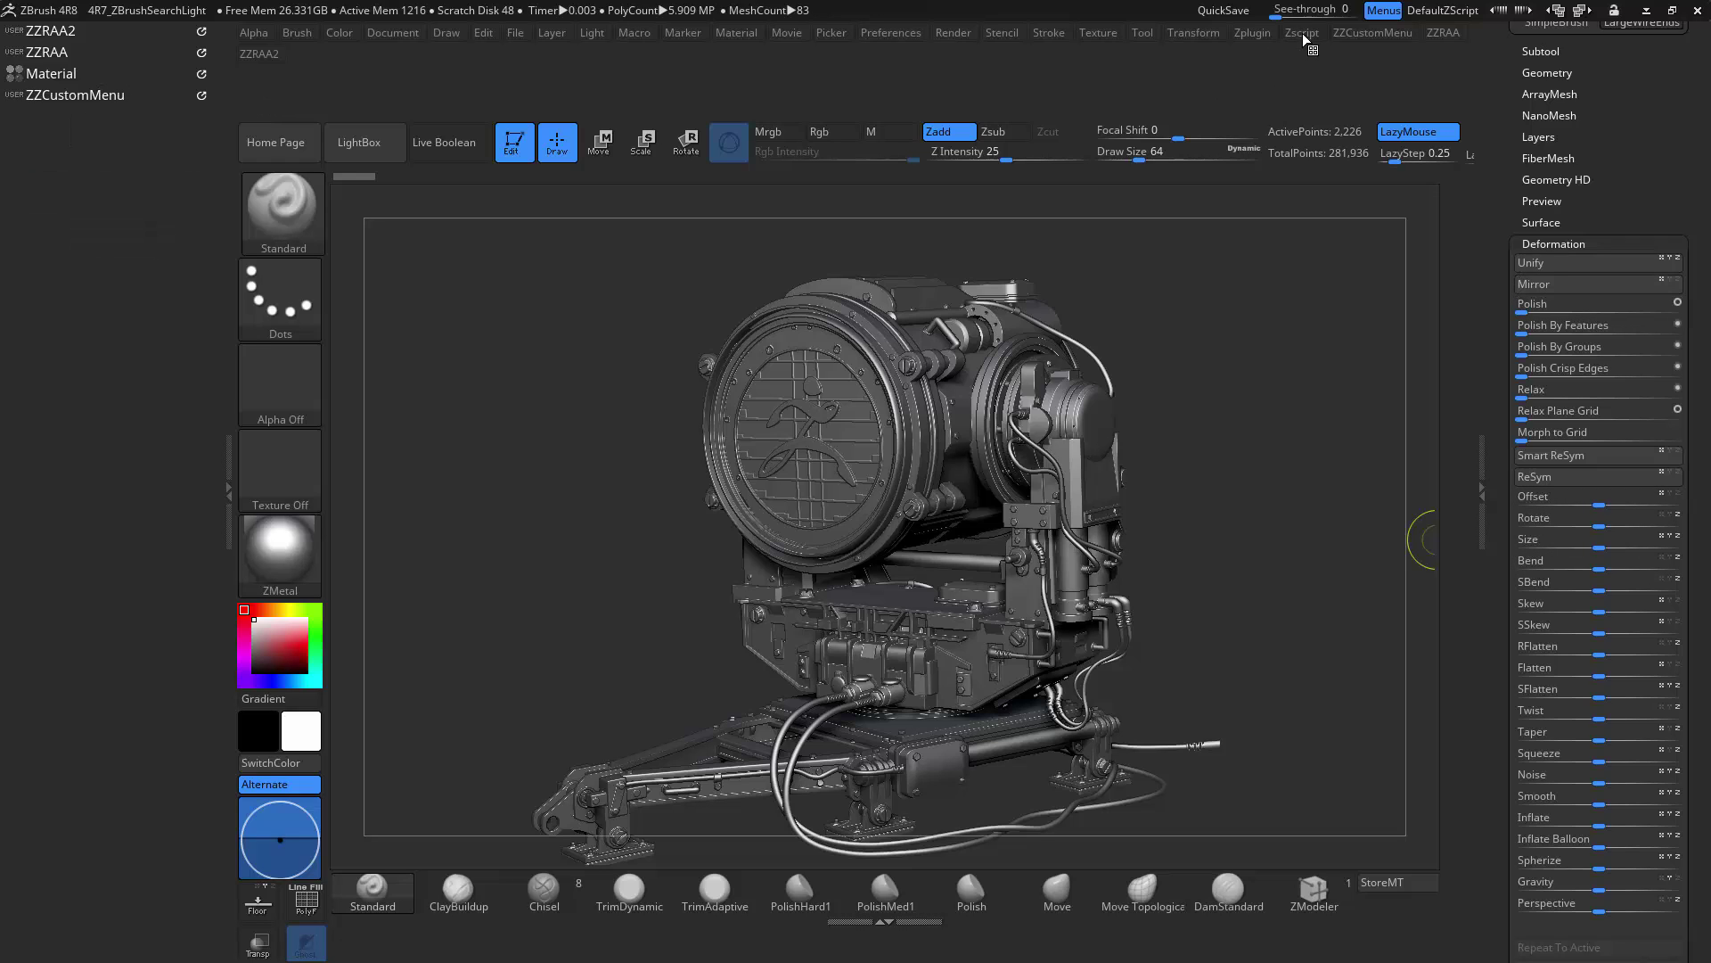
click(1382, 36)
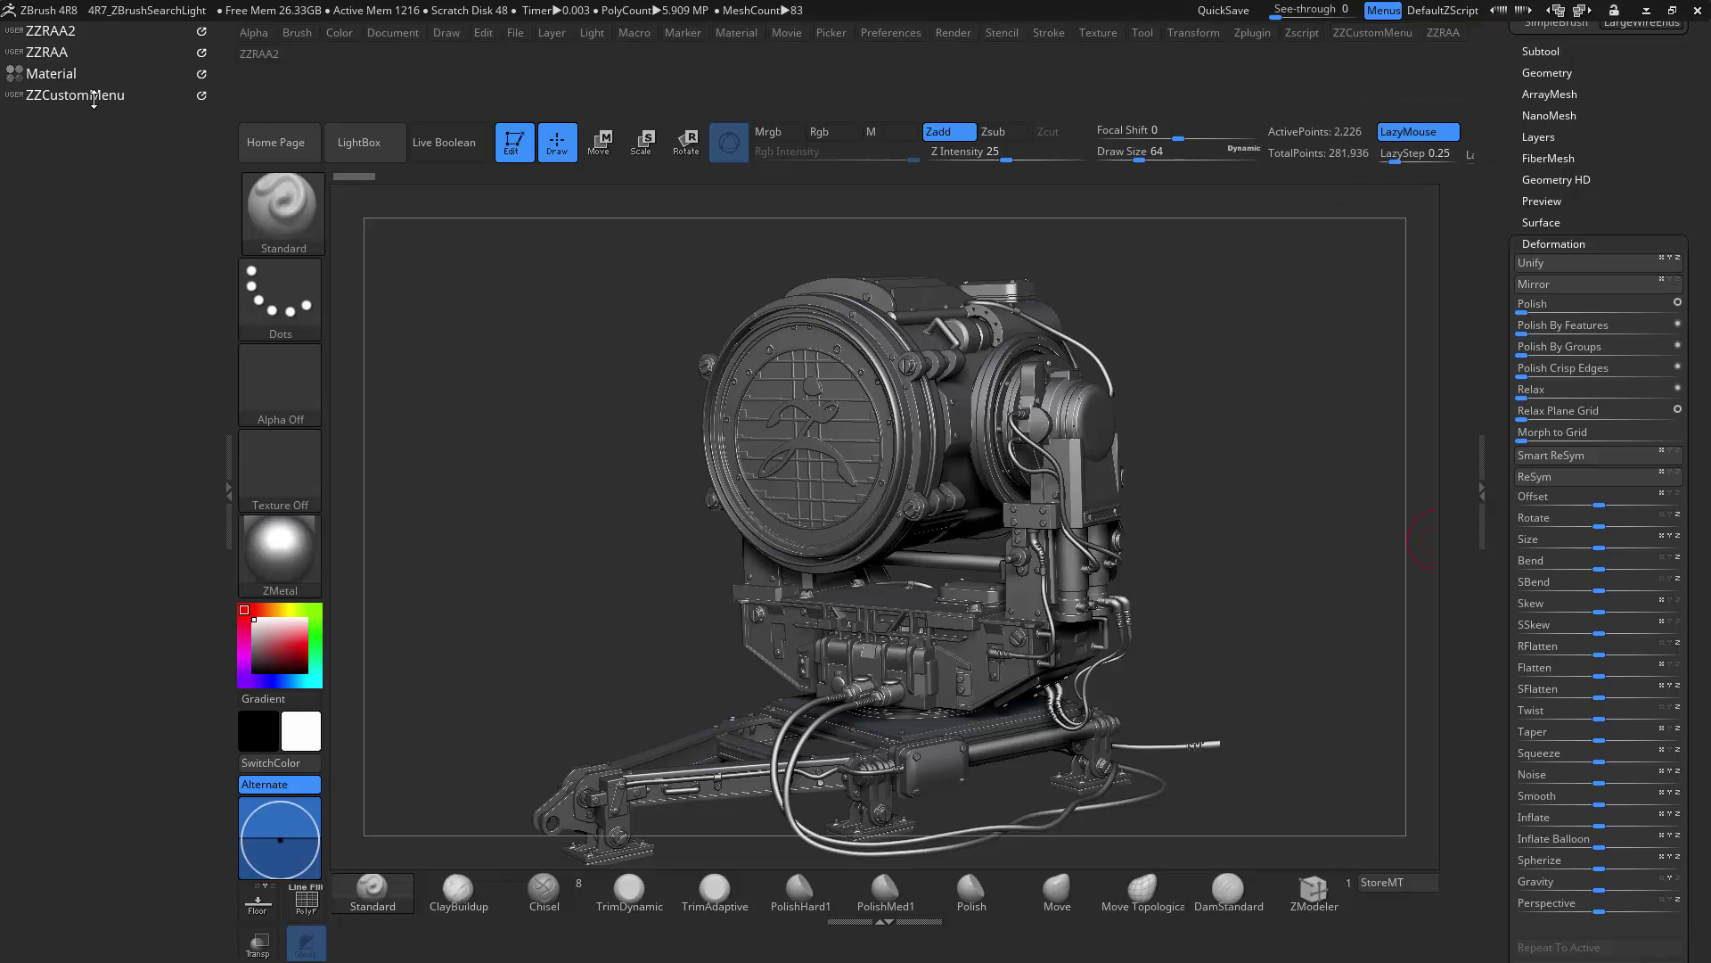
Look through the subpalettes of the ZZRAA custom menu in the tray, and collapse it again.
click(93, 96)
click(58, 53)
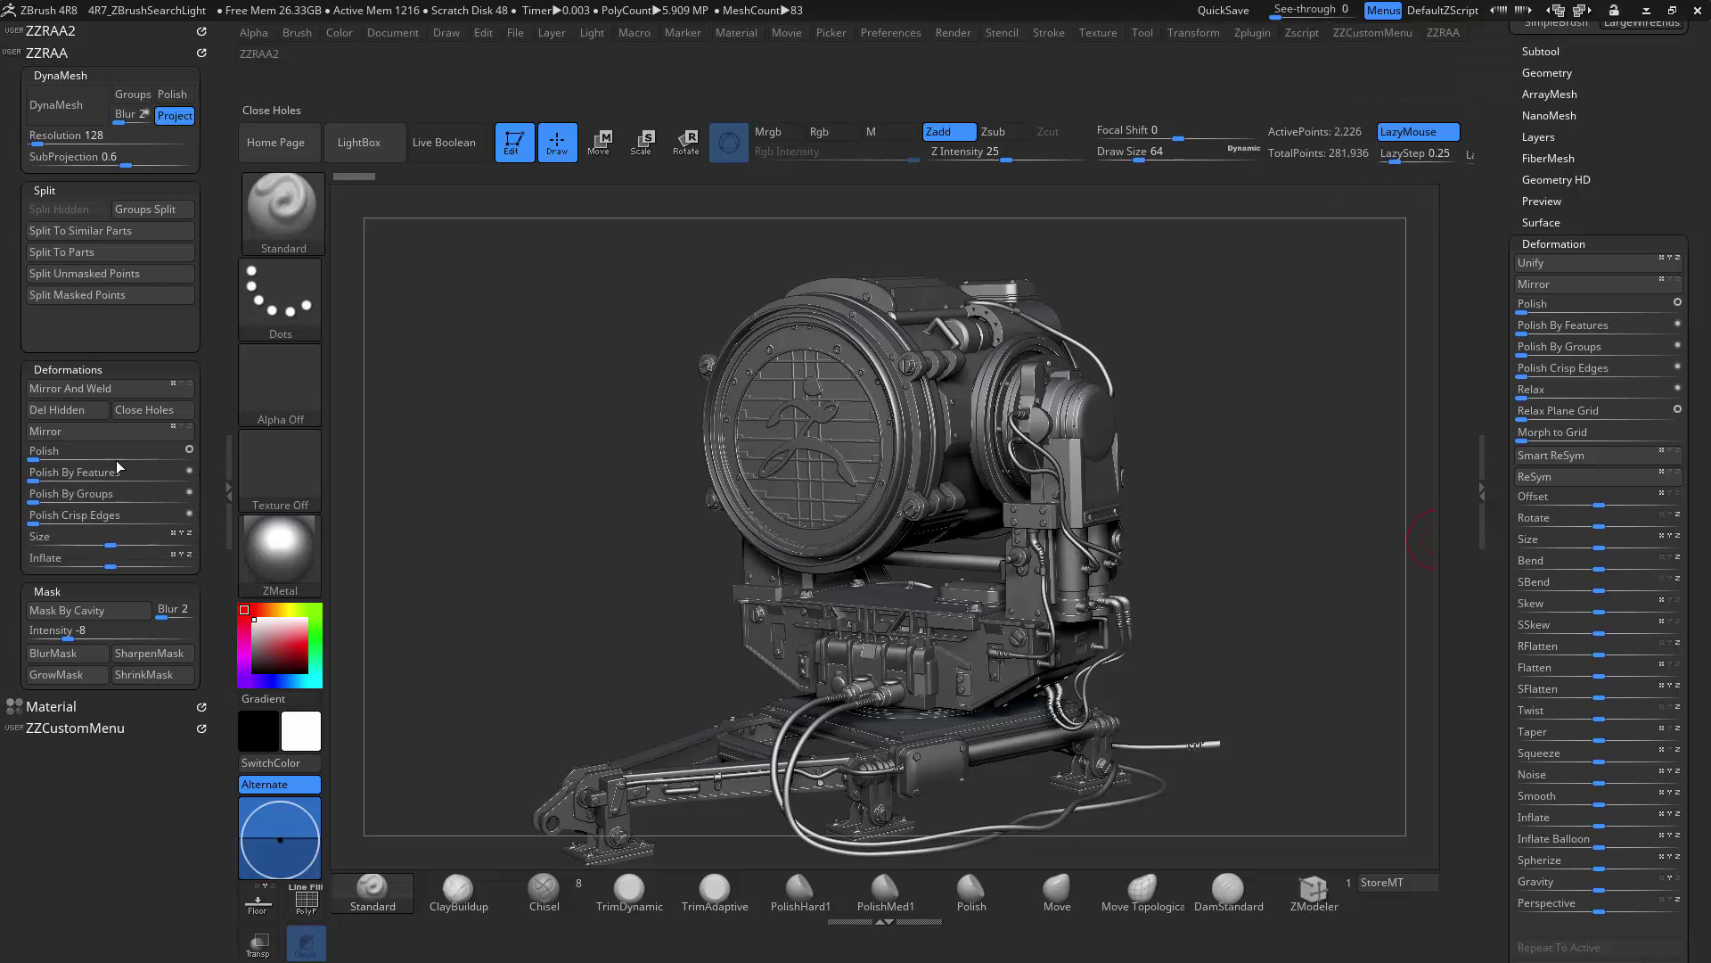
click(54, 52)
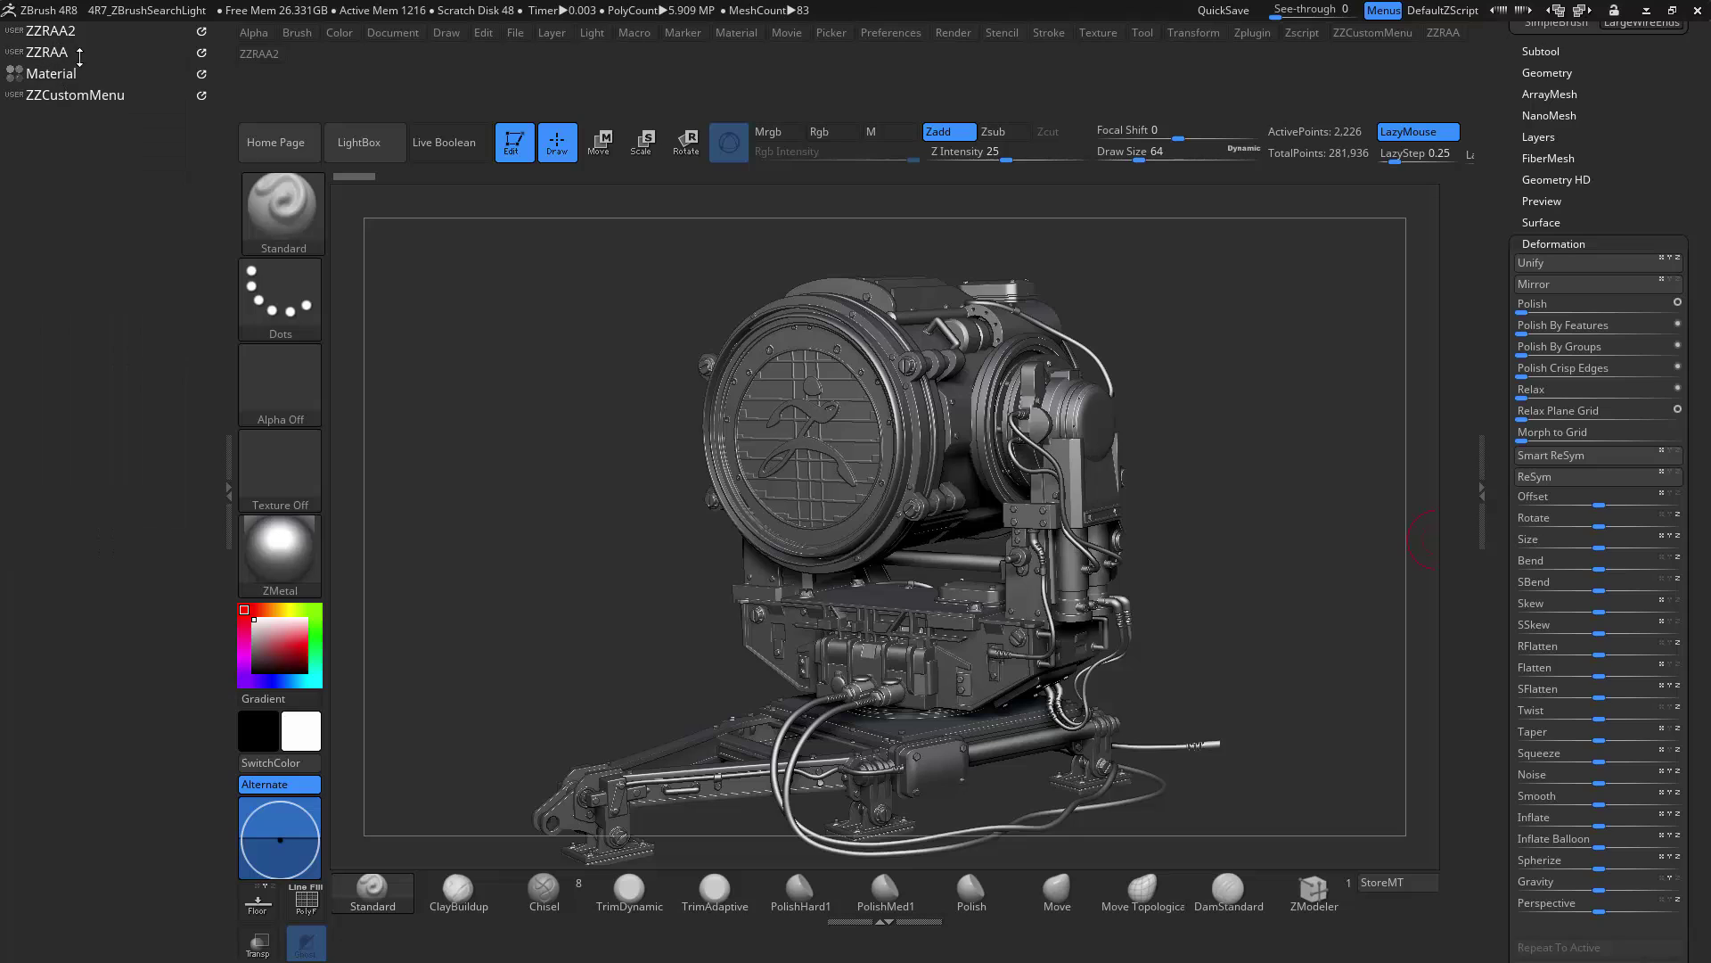
Add a second empty Custom SubPalette from the Custom UI preferences to ZZCustomMenu, above the Deformations subpalette.
click(64, 96)
click(877, 35)
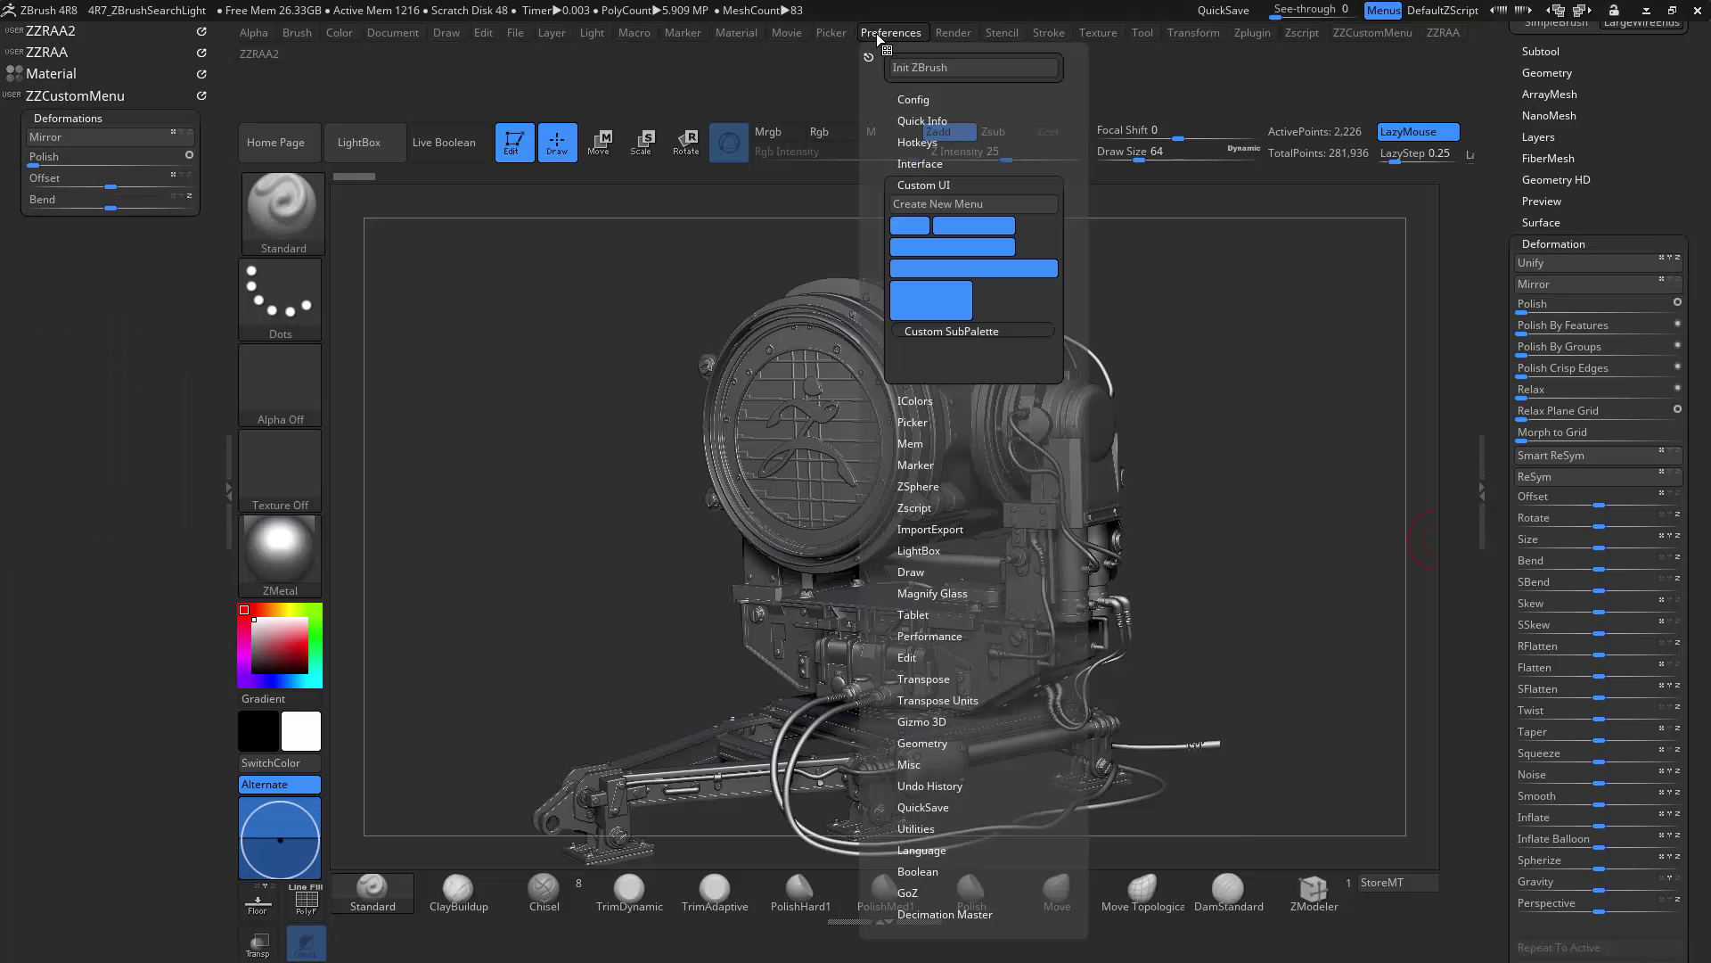
mouse_move(971, 332)
ctrl+alt+mouse_down()
mouse_move(623, 339)
mouse_move(101, 226)
mouse_move(102, 97)
ctrl+alt+mouse_up()
mouse_move(107, 241)
ctrl+alt+mouse_down()
mouse_move(145, 191)
mouse_move(73, 145)
ctrl+alt+mouse_up()
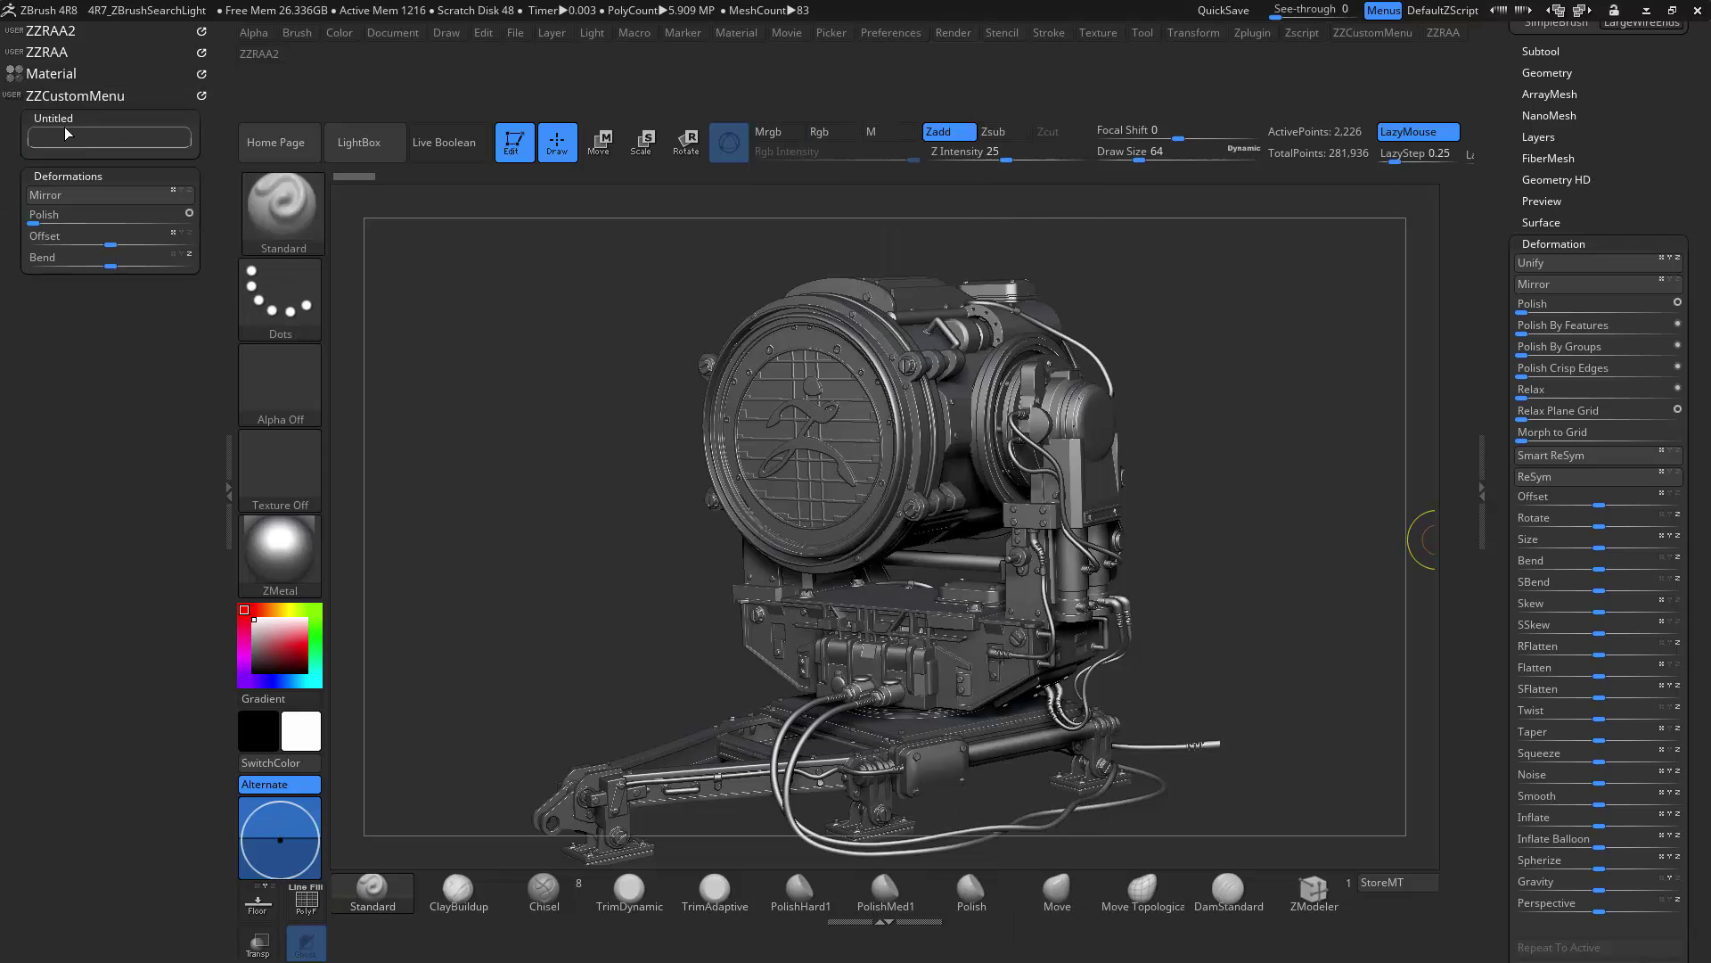
Copy the Lightbox Fibers control from the Tool palette's FiberMesh section into ZZCustomMenu's untitled subpalette.
scroll(1569, 268, up, 1)
click(1539, 259)
click(1560, 214)
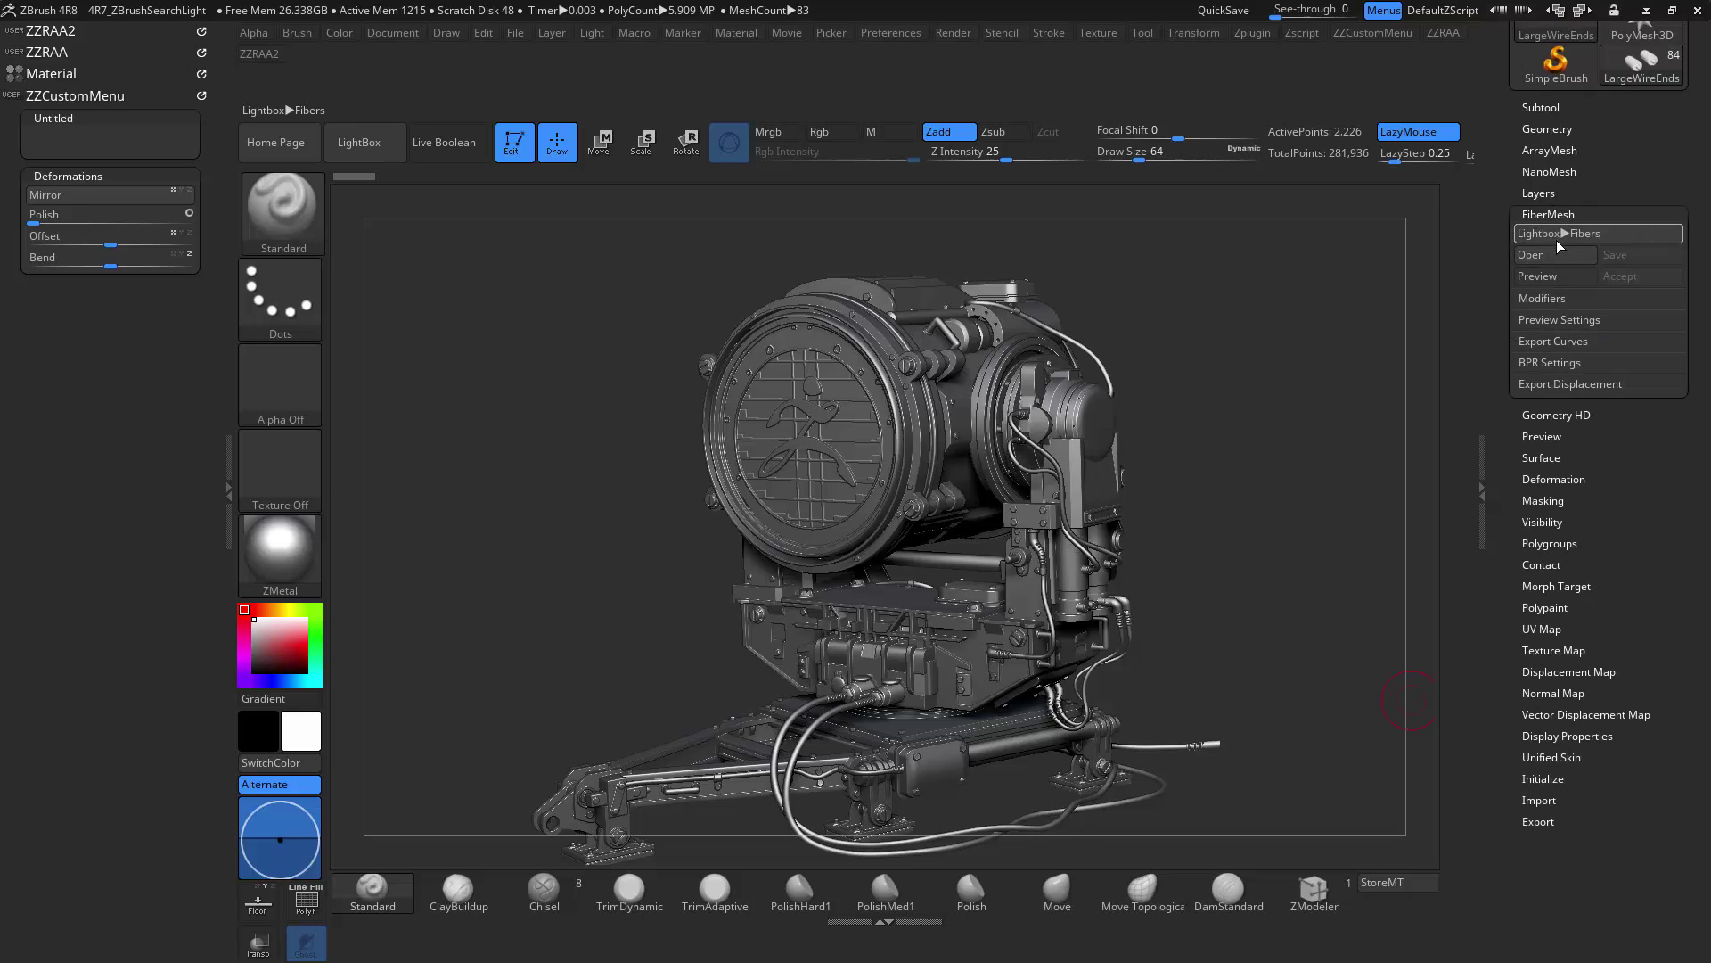
mouse_move(1565, 231)
ctrl+alt+mouse_down()
mouse_move(294, 170)
mouse_move(100, 141)
ctrl+alt+mouse_up()
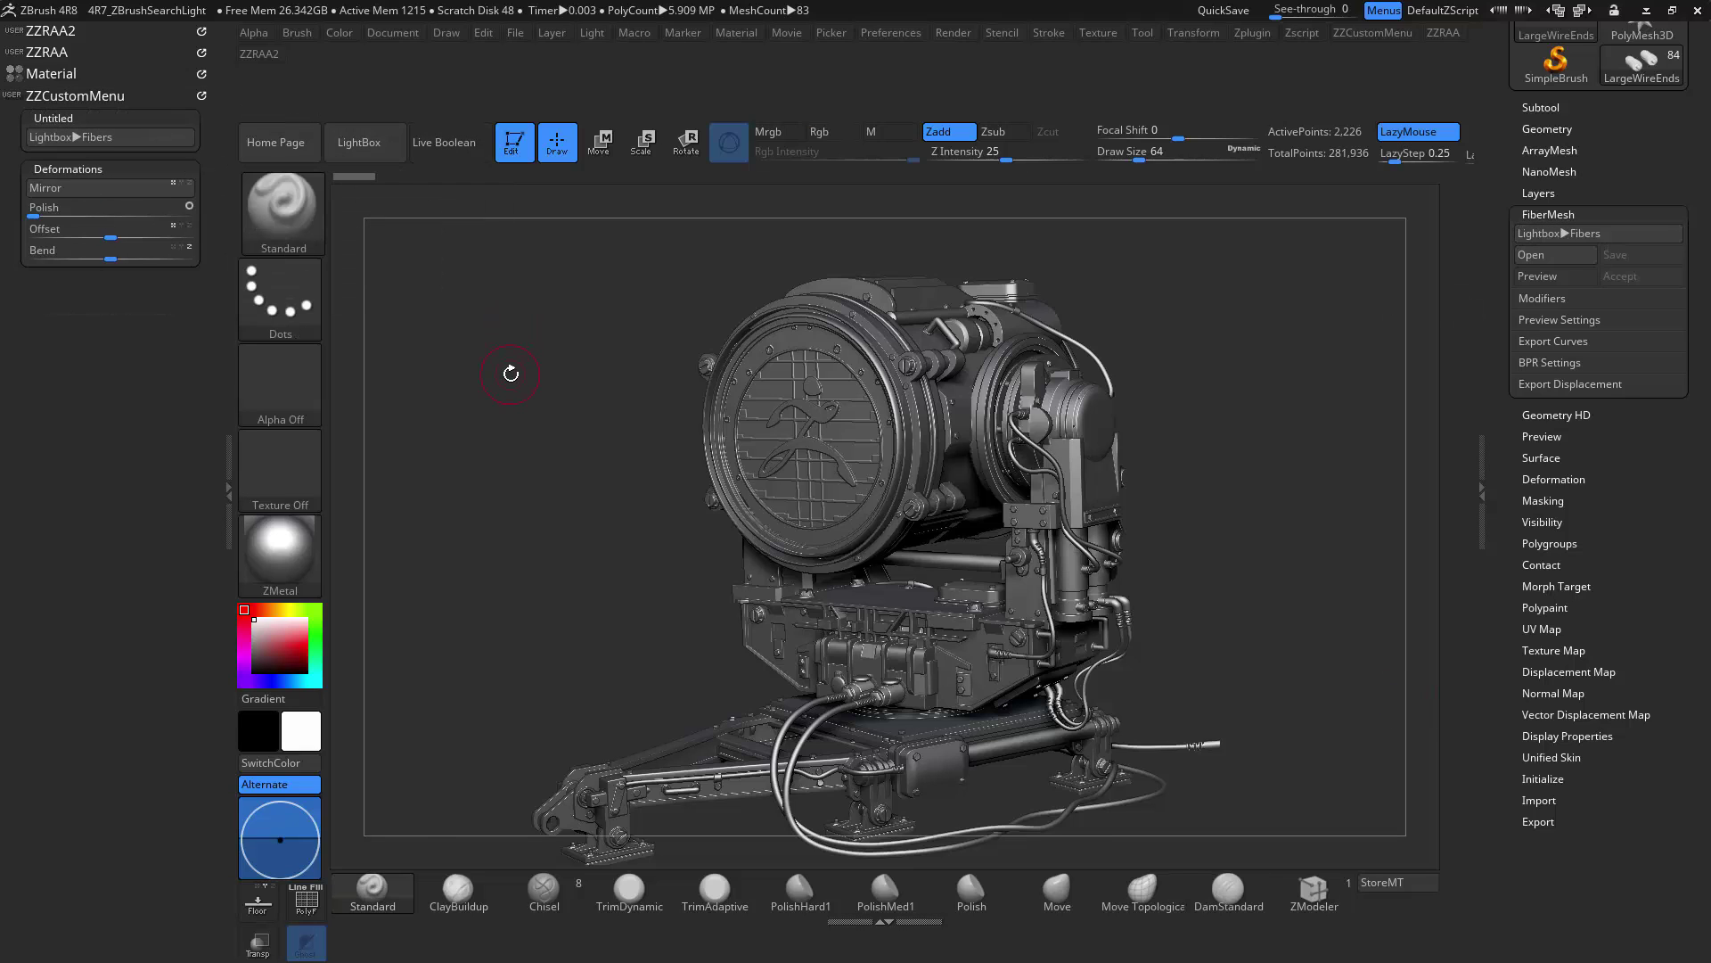
Pop up the ZZRAA2 custom menu over the canvas with its hotkey, and collapse ZZCustomMenu in the tray.
key(a)
key(2)
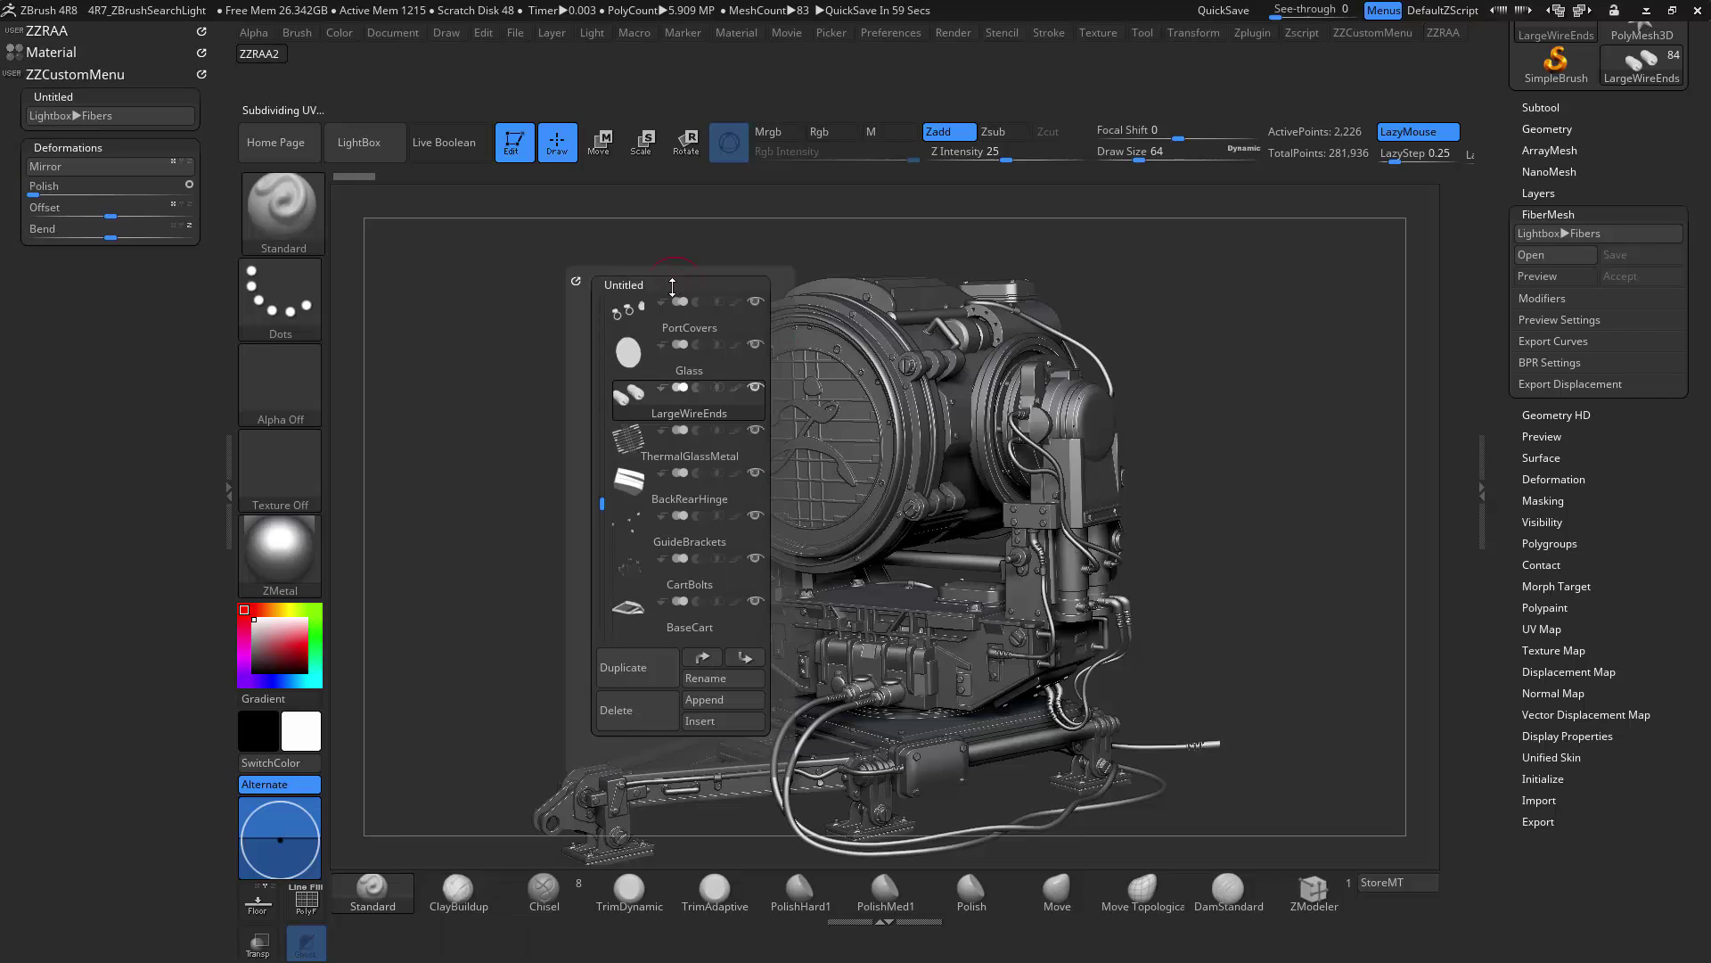
click(68, 96)
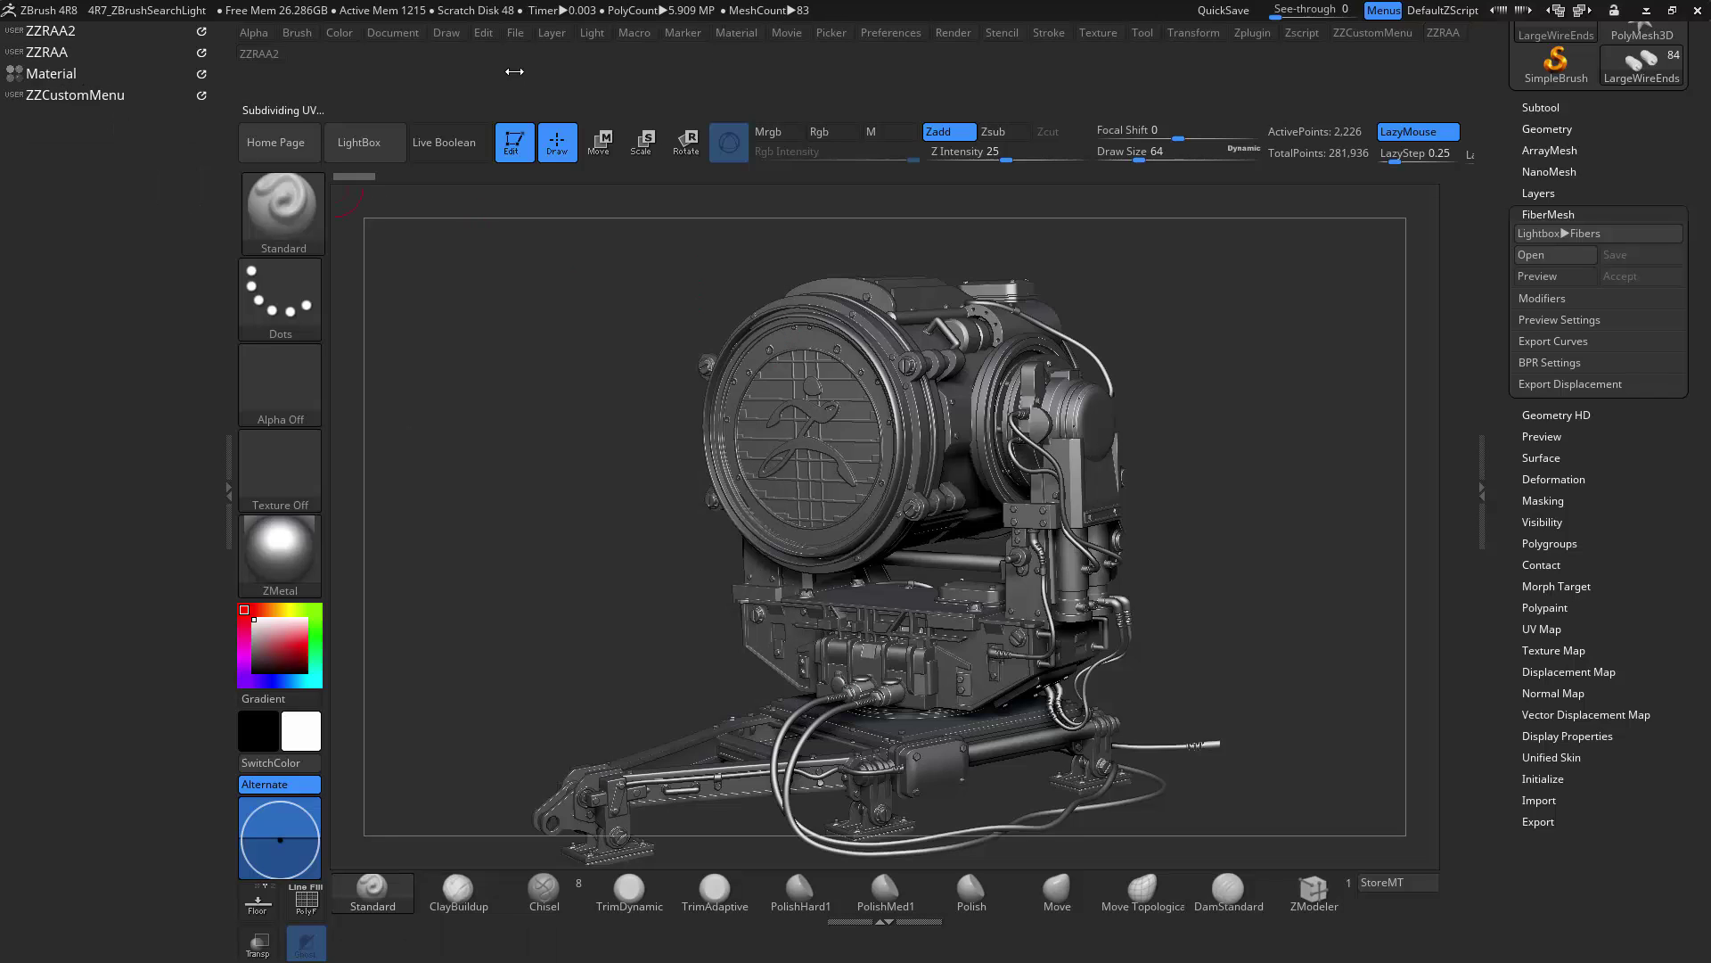
click(1377, 34)
ctrl+click(132, 98)
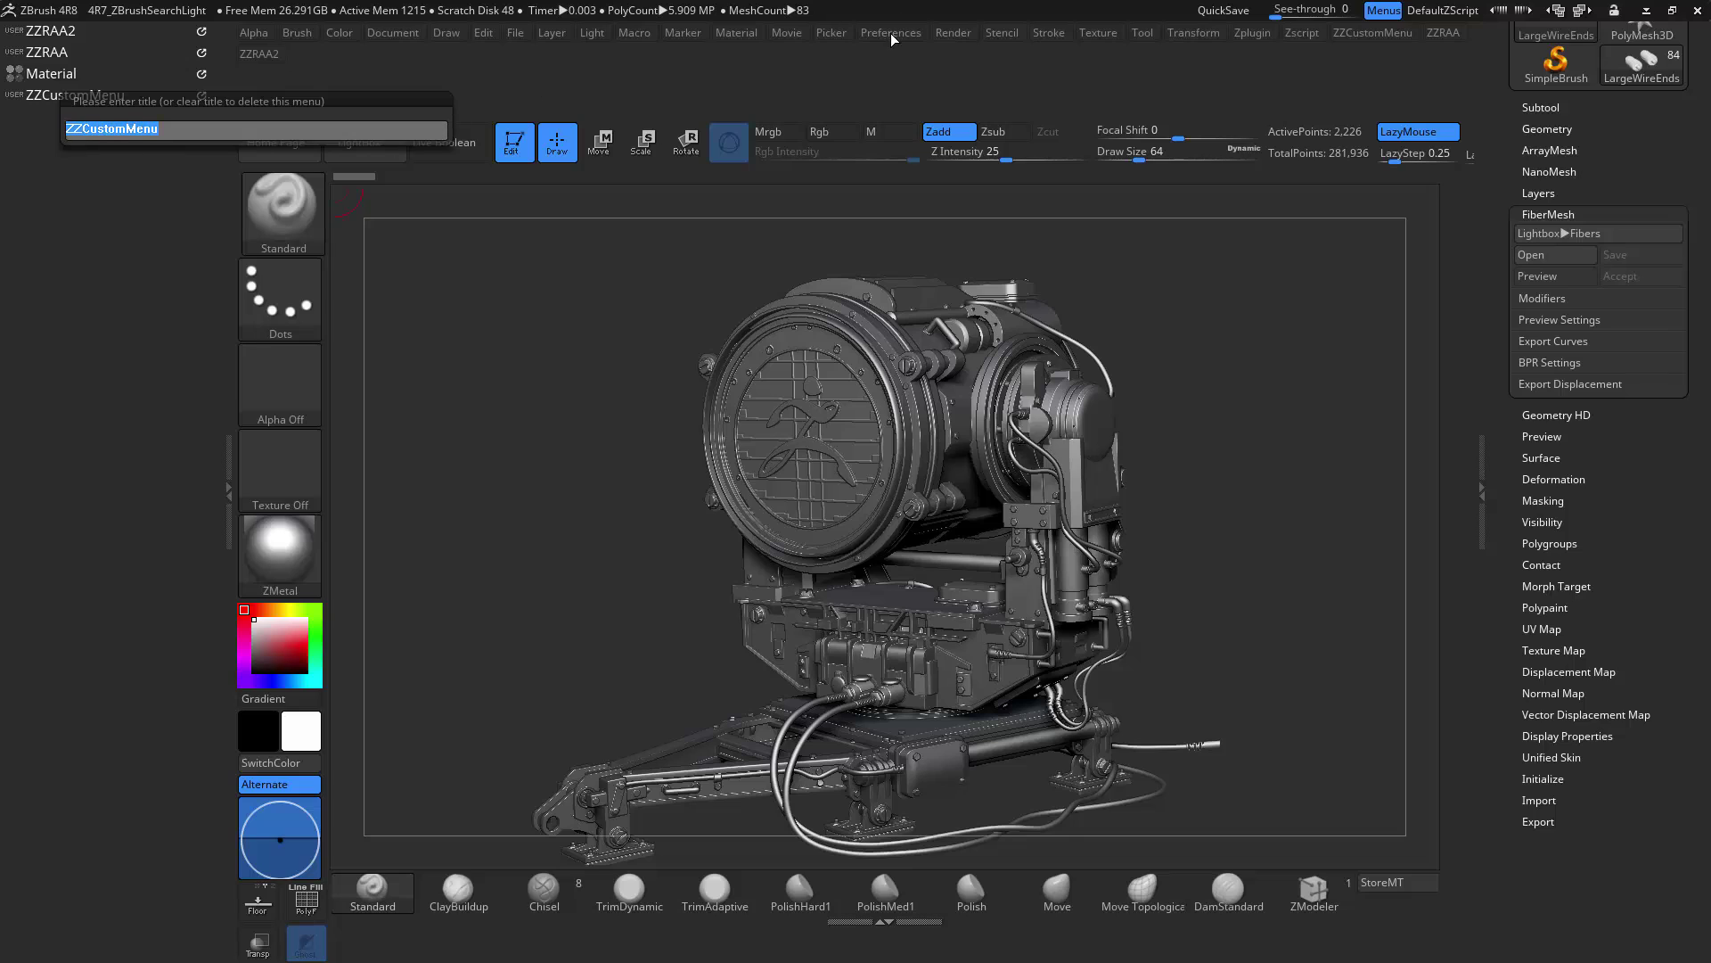
key(Return)
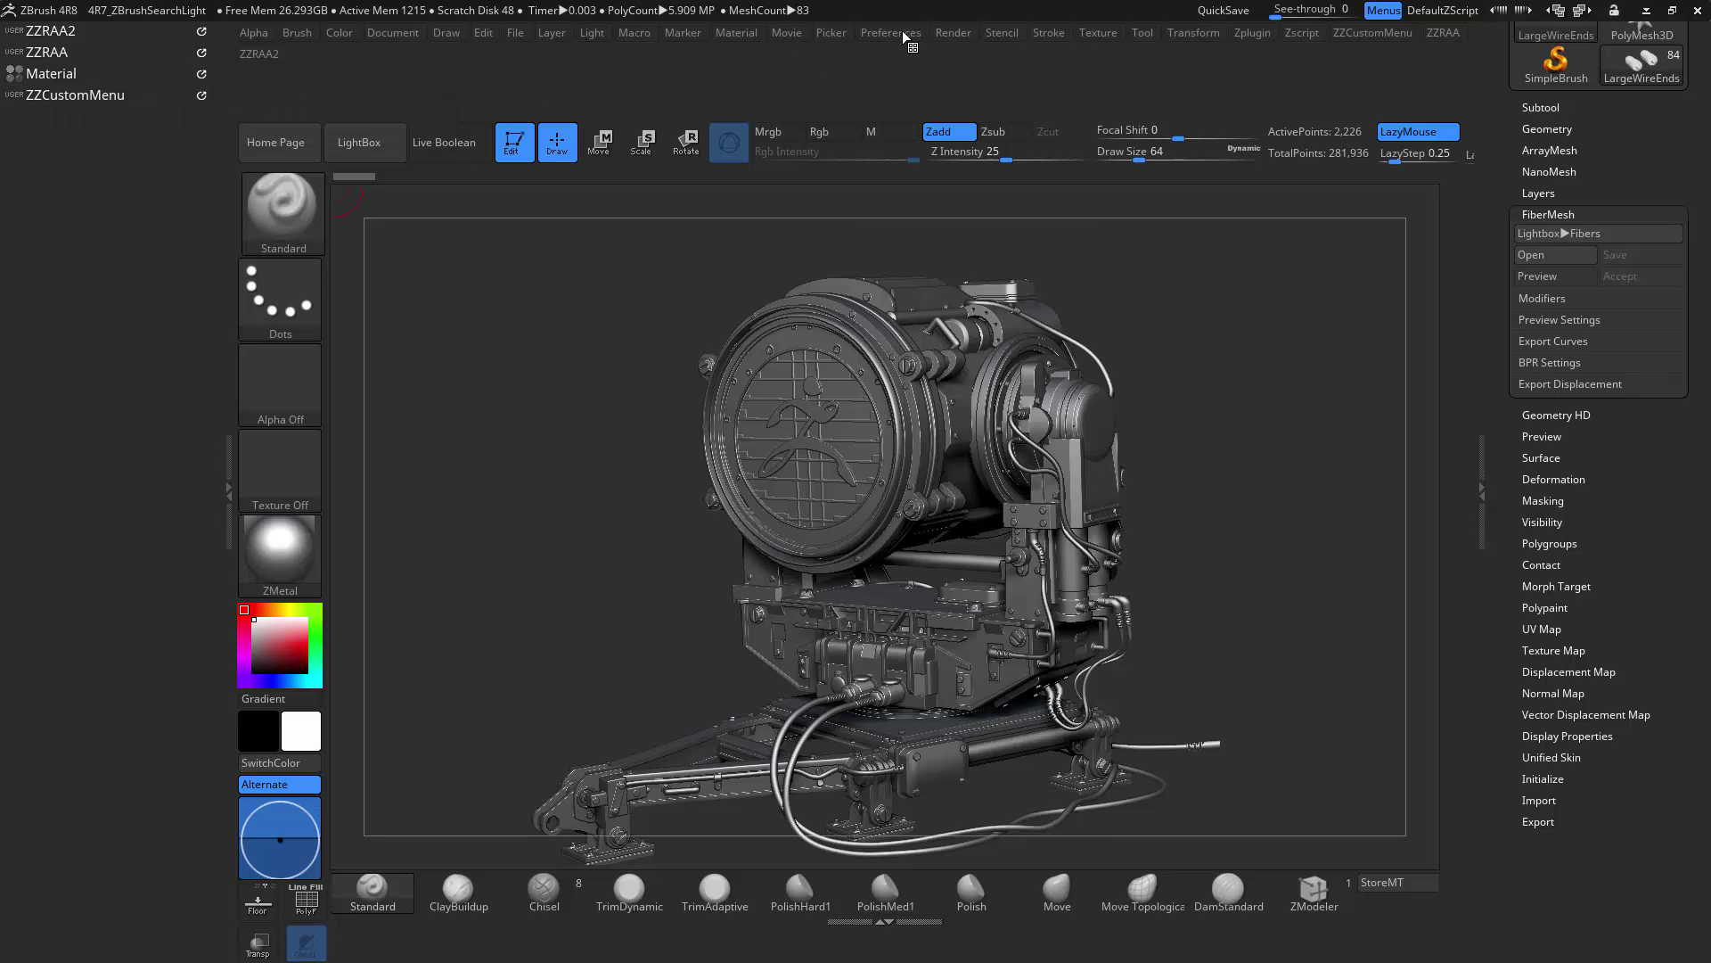
Turn off Enable Customize in the Config preferences.
click(891, 32)
click(913, 100)
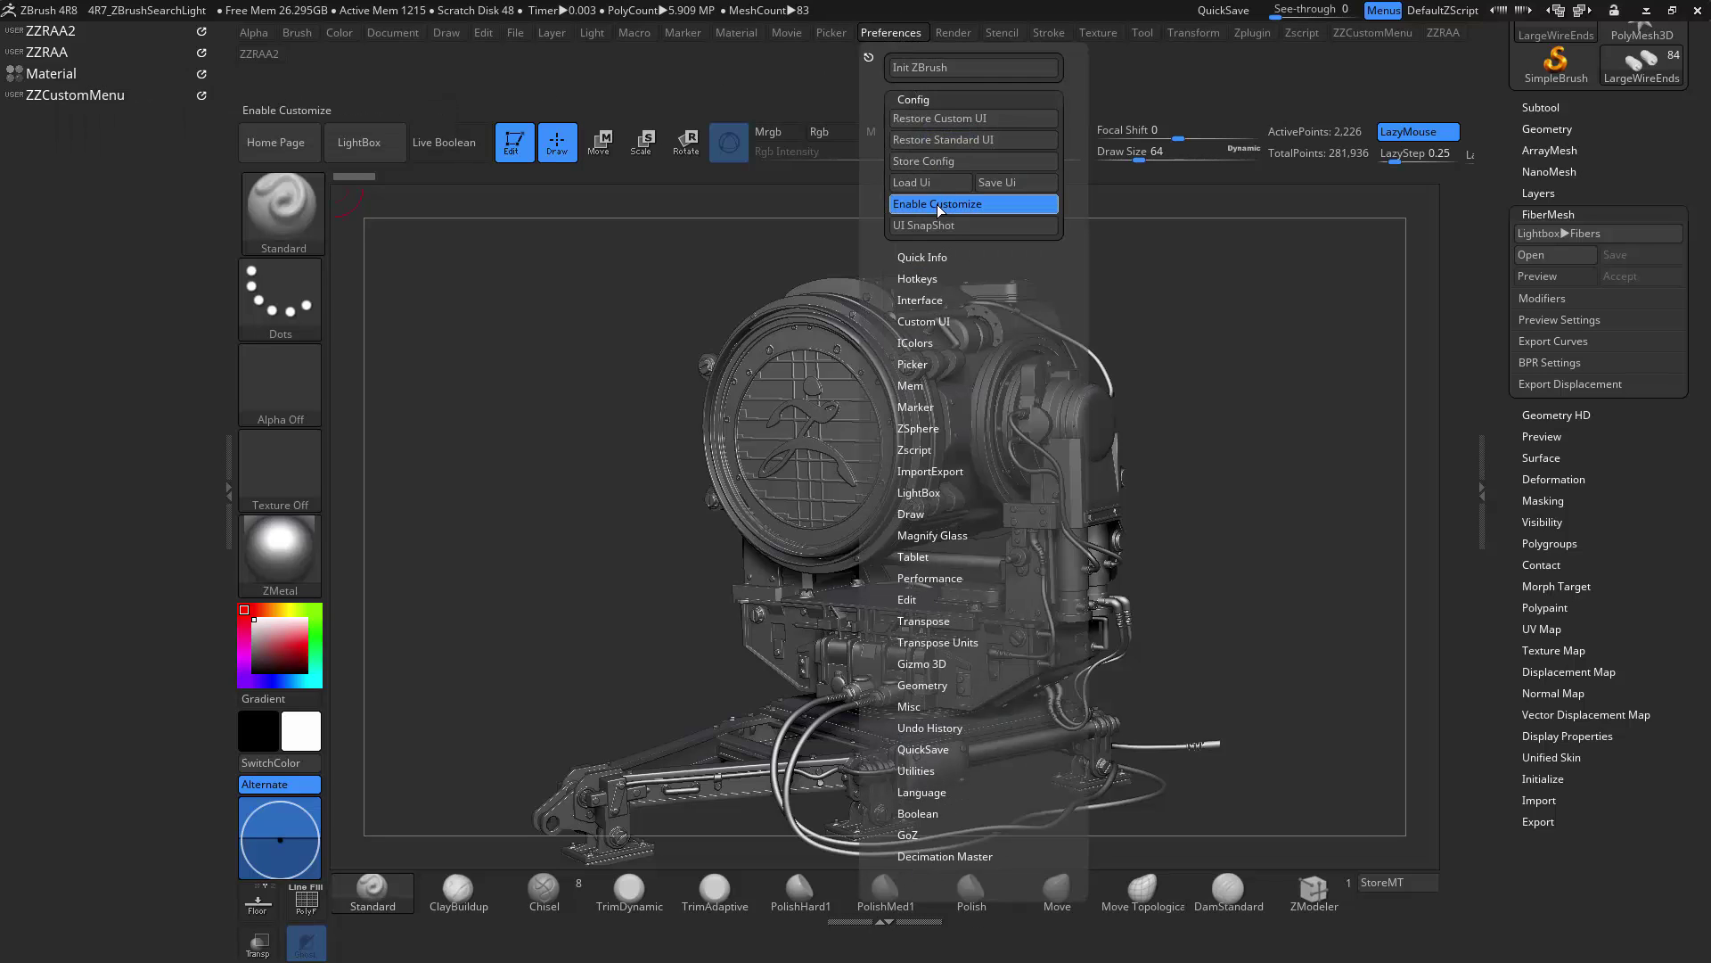
click(939, 205)
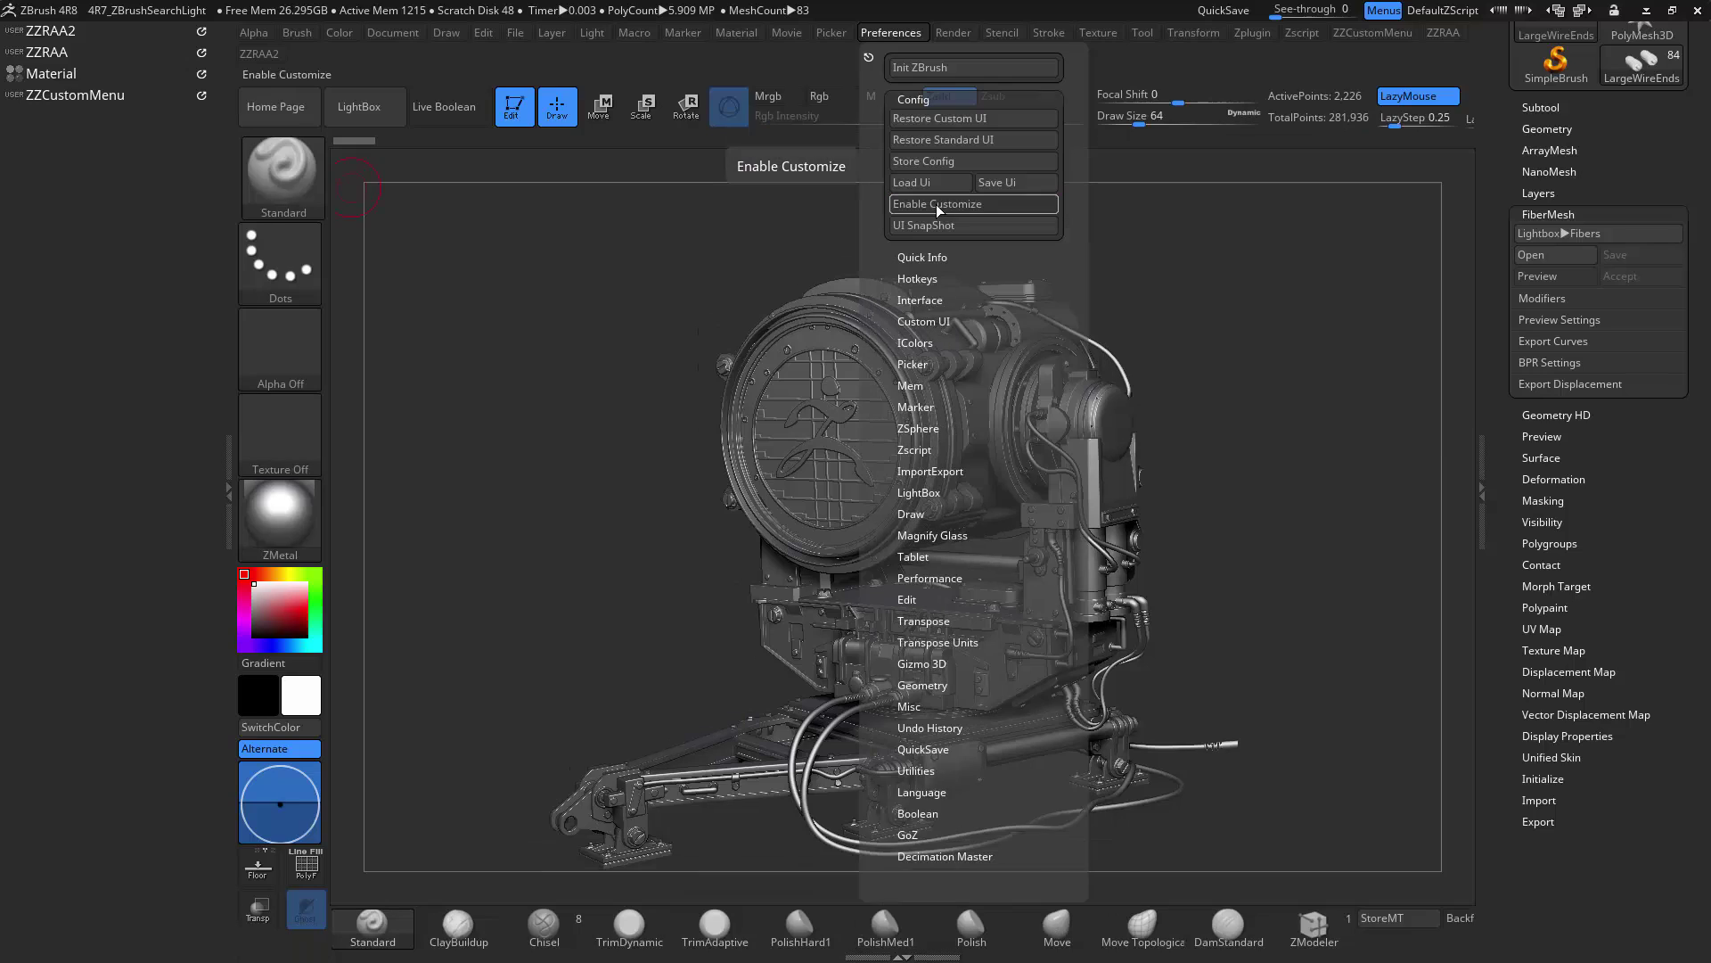
Expand ZZCustomMenu in the tray and assign 2 as its custom hotkey.
click(91, 95)
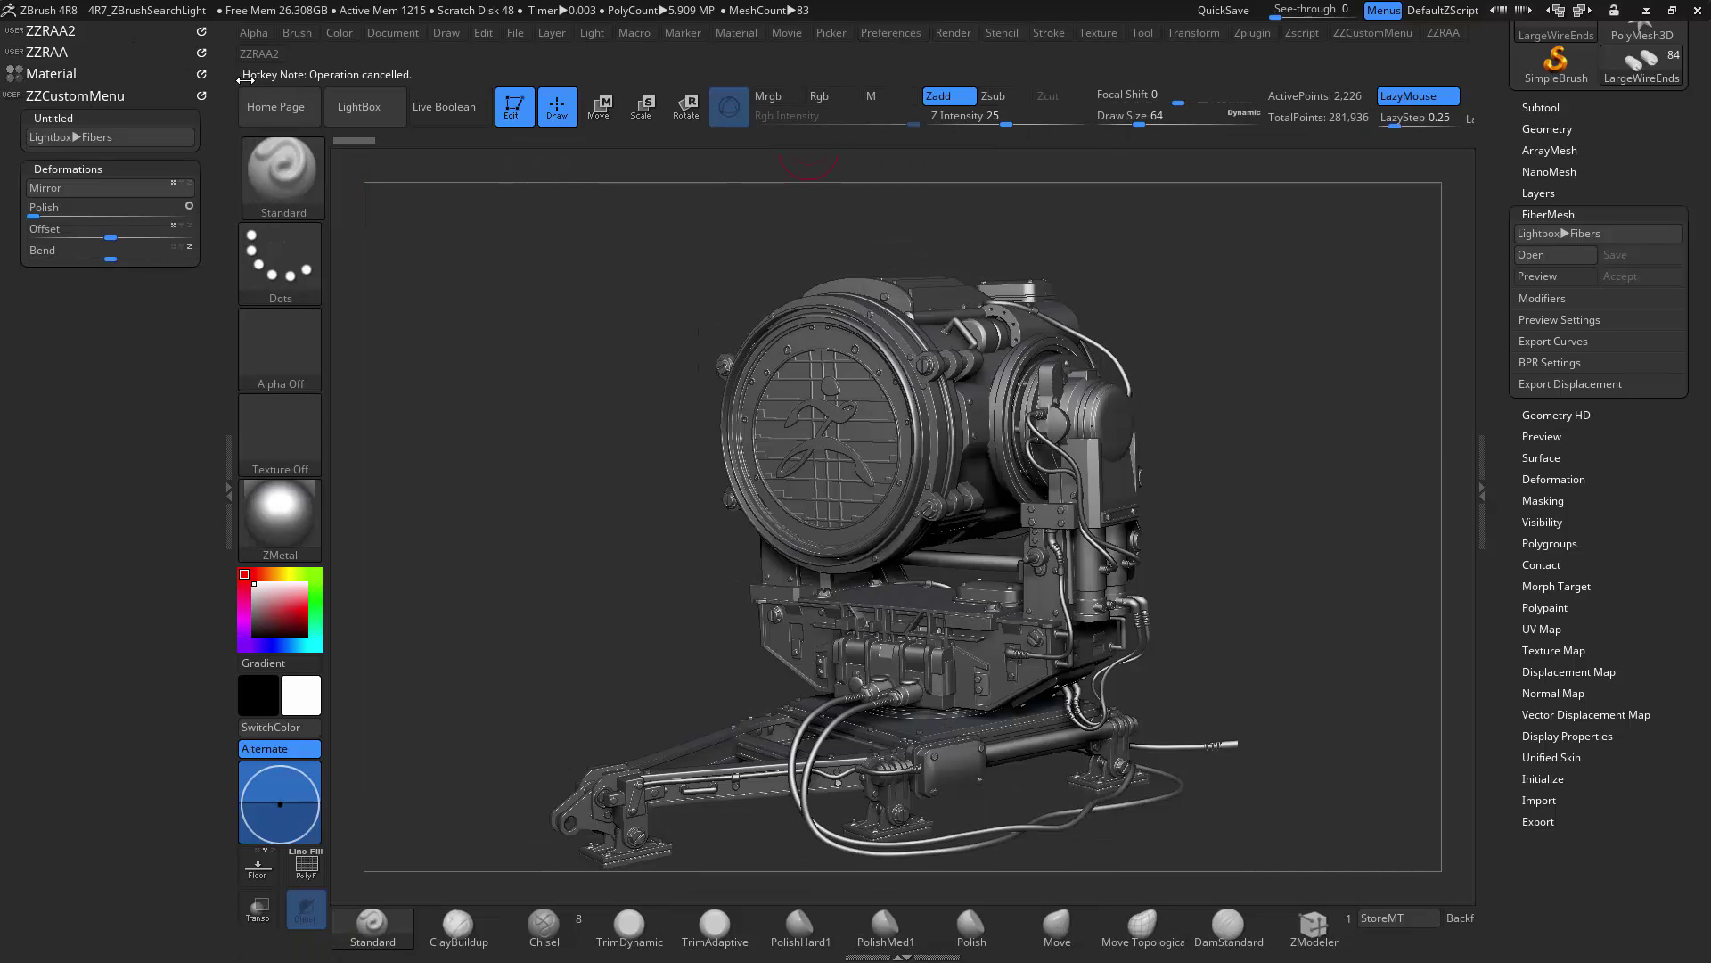
ctrl+alt+click(114, 96)
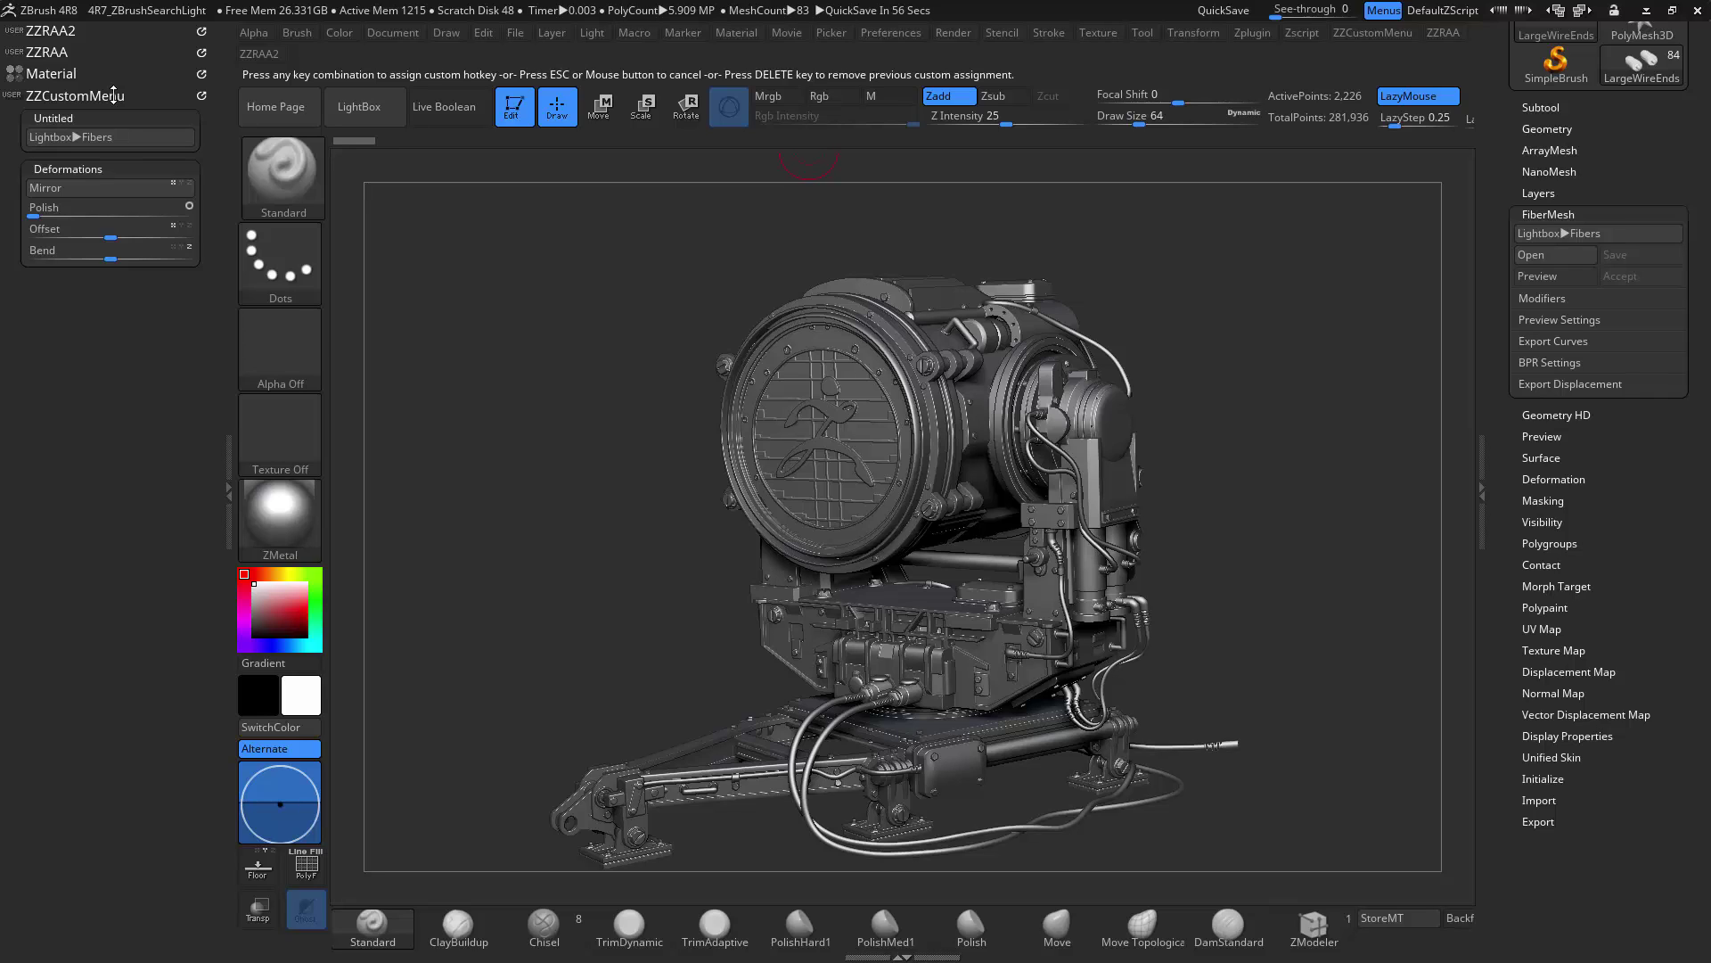
key(2)
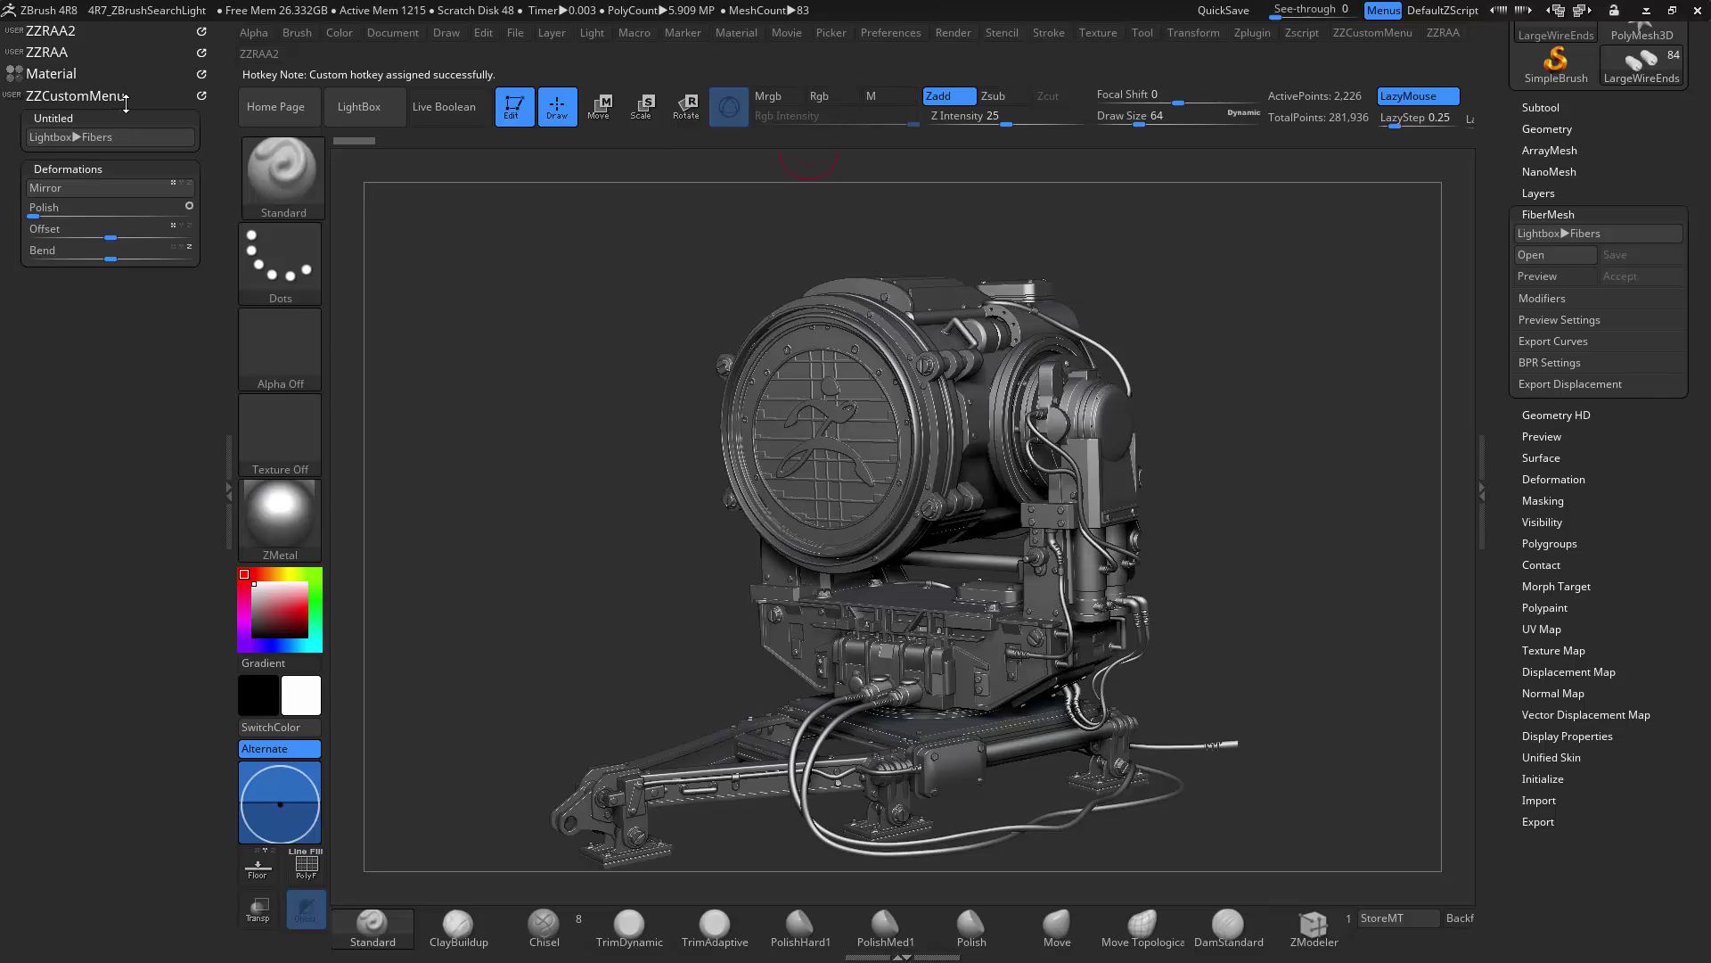
Test the new hotkey by popping up ZZCustomMenu at several places over the model.
key(shift+space)
key(shift+space)
key(shift+space)
key(shift+space)
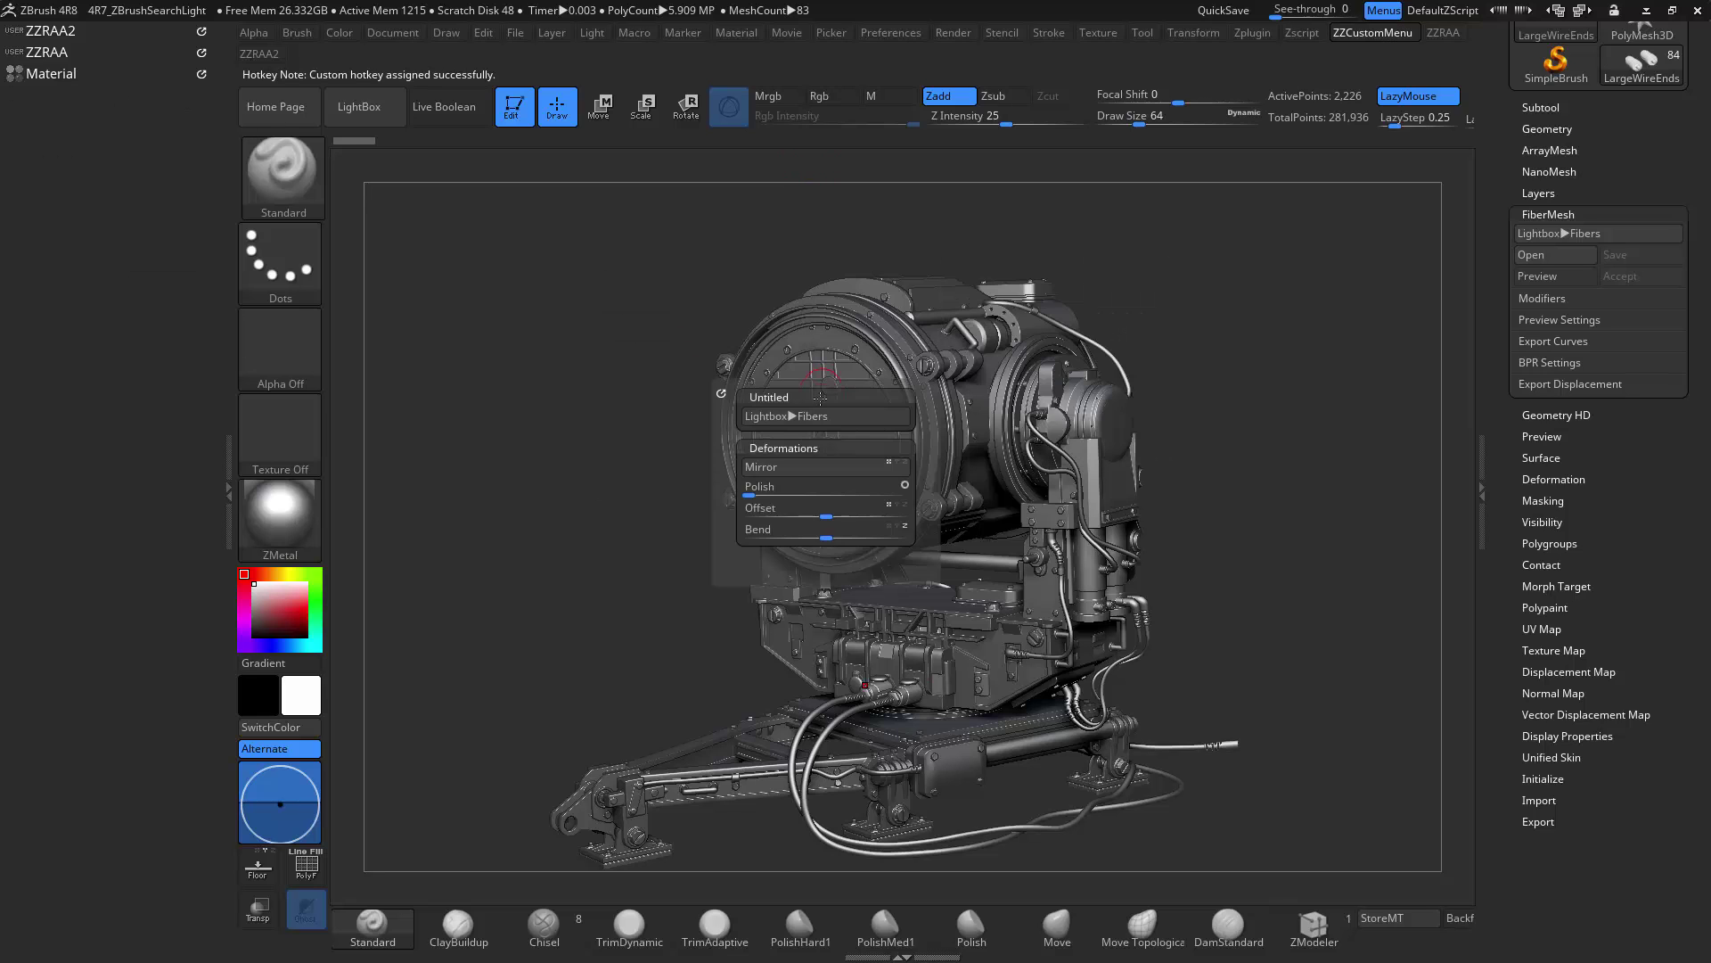
key(shift+space)
key(shift+space)
key(shift+space)
key(shift+space)
key(shift+space)
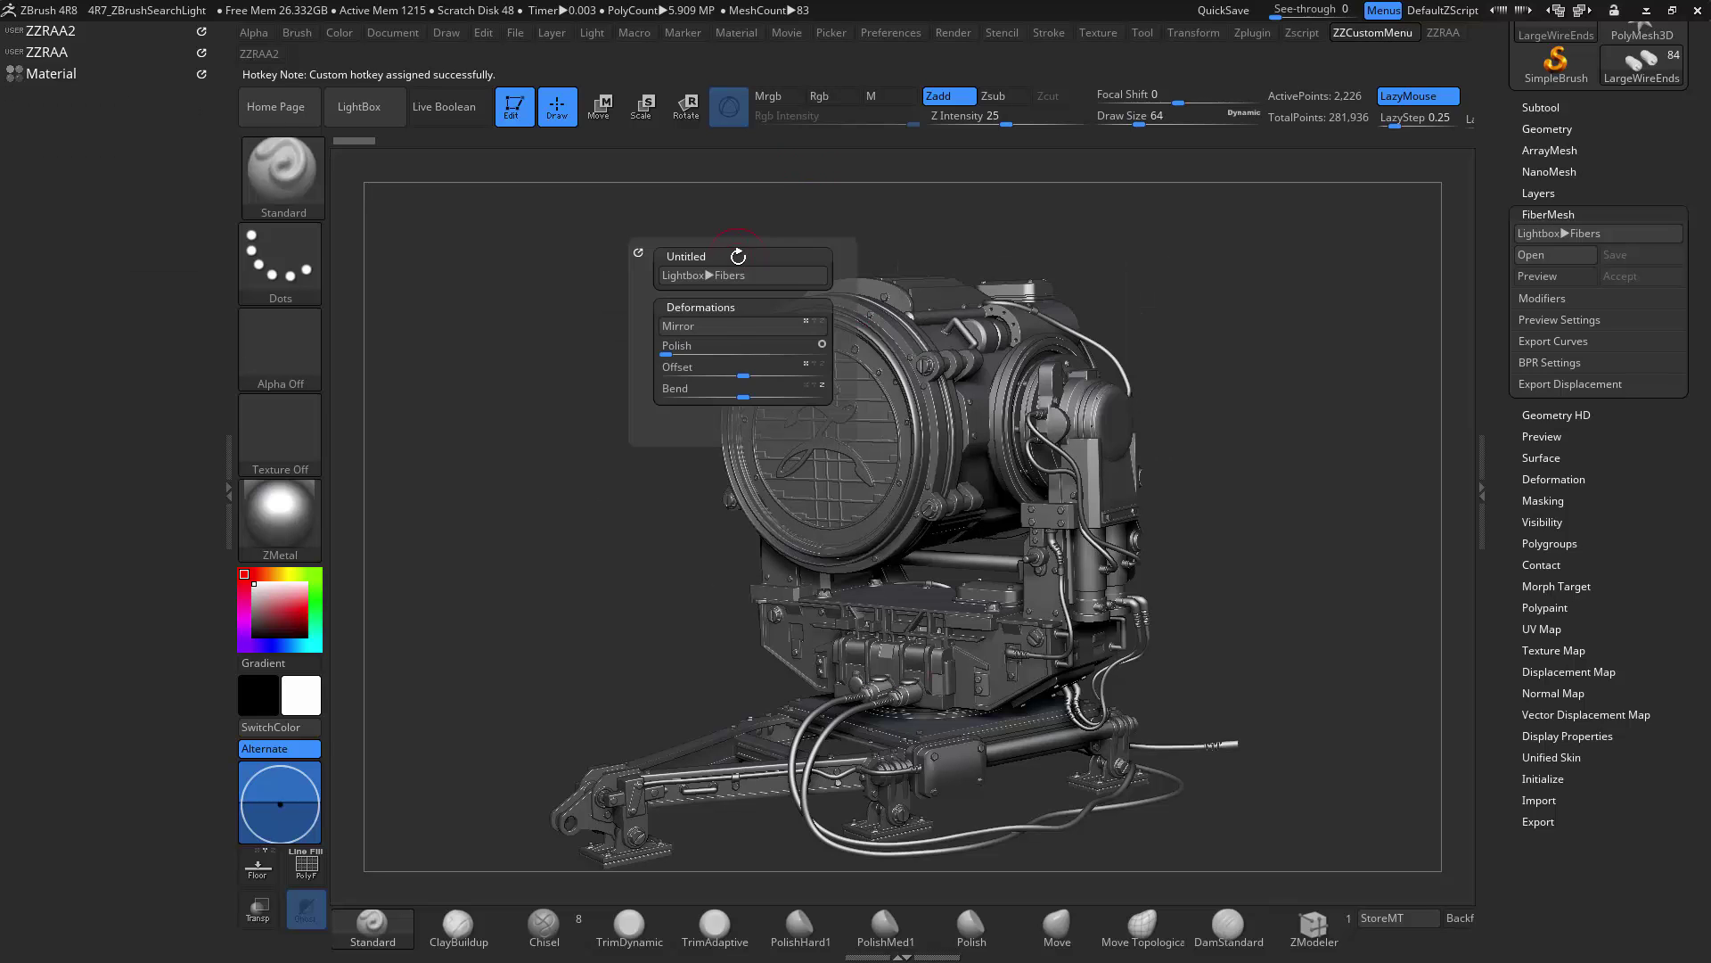
Hide the tray holding the custom menus and collapse the FiberMesh section in the Tool palette.
click(226, 484)
drag(1691, 169, 1705, 664)
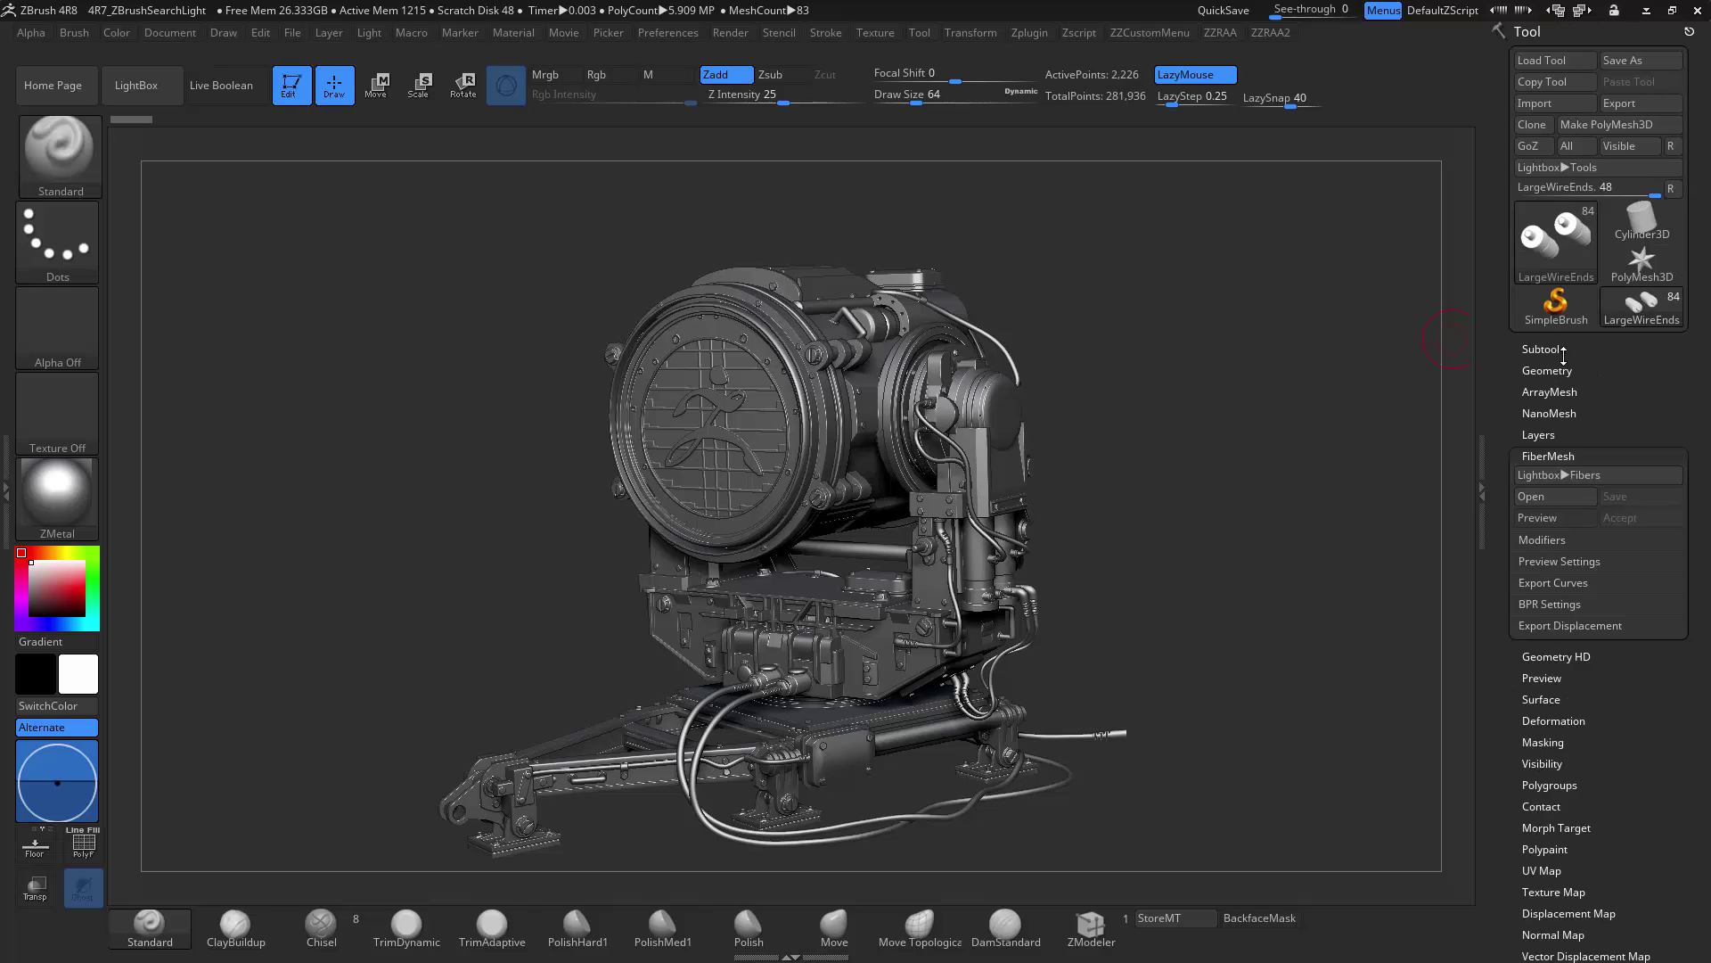
click(1548, 456)
Assign T as the custom hotkey for the Tool palette.
ctrl+alt+click(1547, 32)
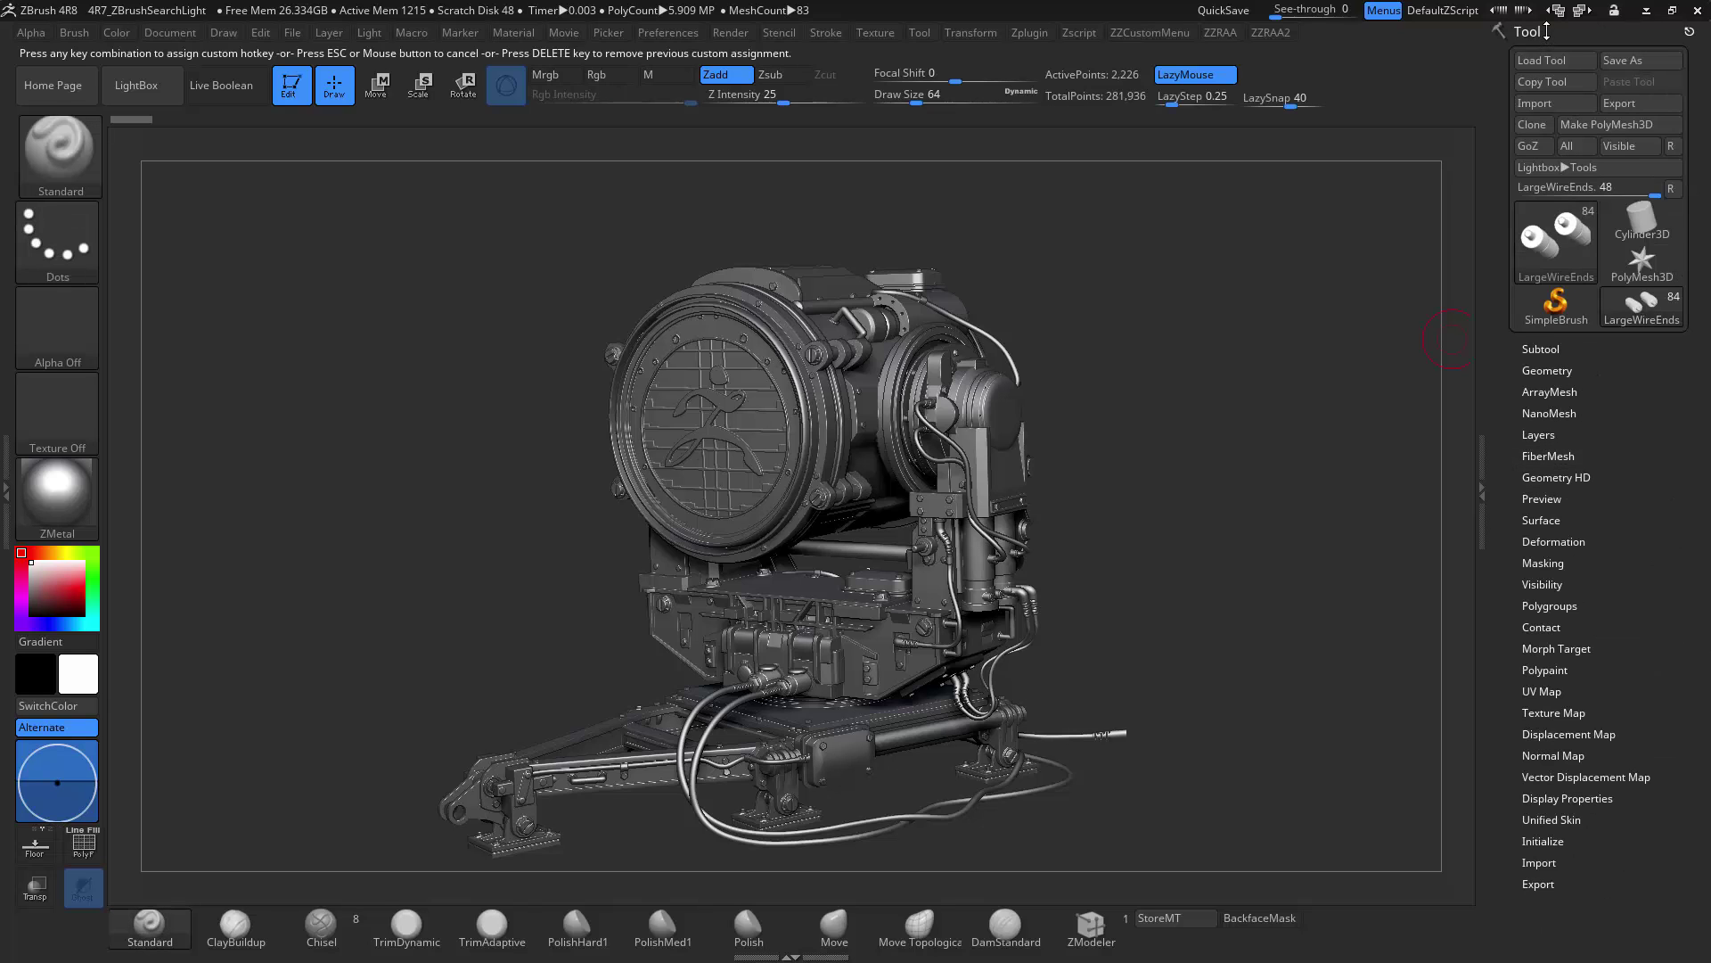
key(t)
click(929, 544)
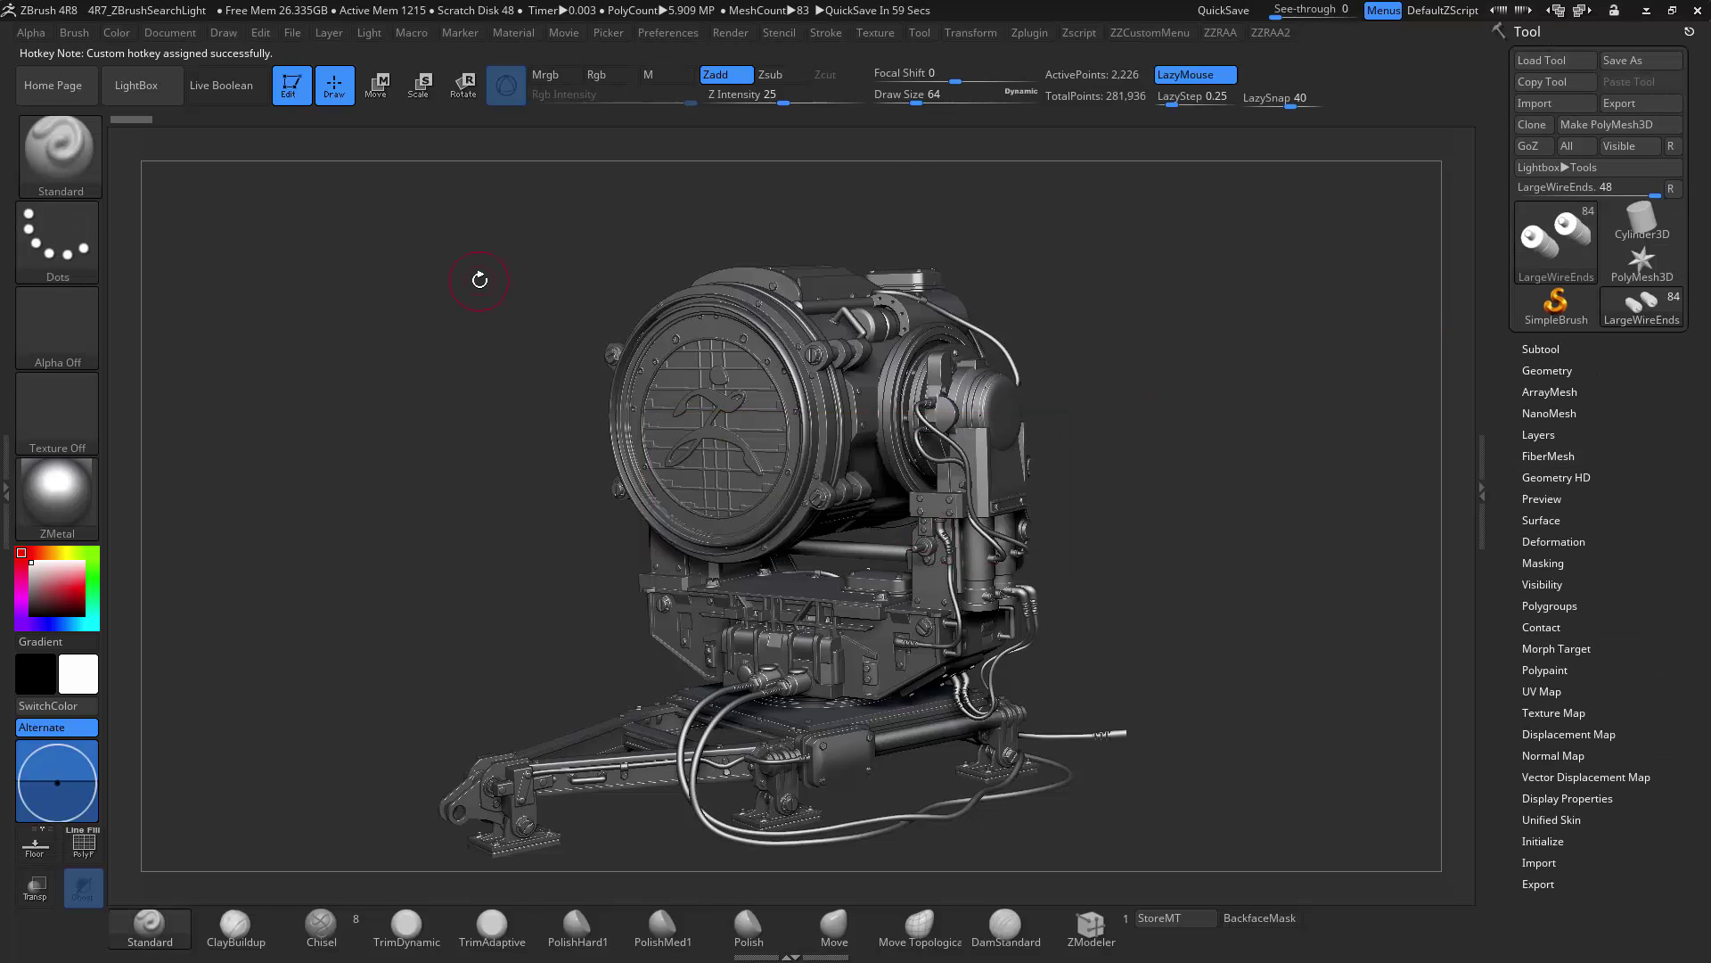
Pop up the Tool palette over the canvas with its hotkey, and expand and collapse its Subtool section.
key(t)
drag(504, 497, 479, 523)
click(428, 426)
click(436, 402)
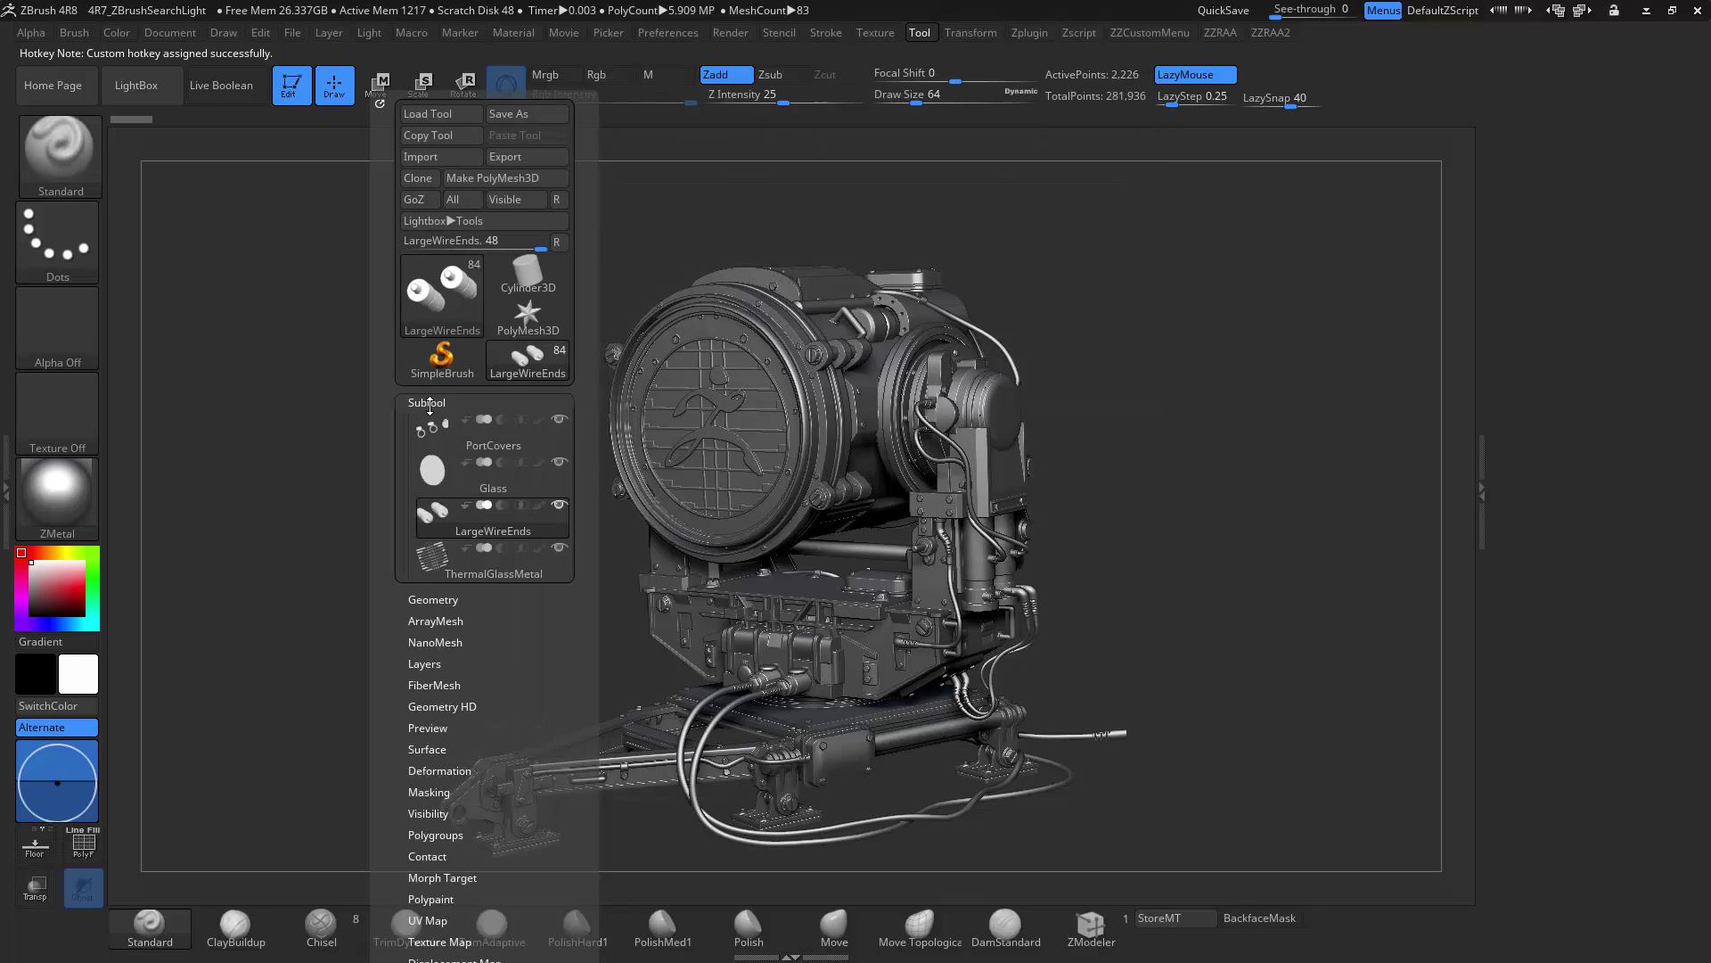
click(436, 402)
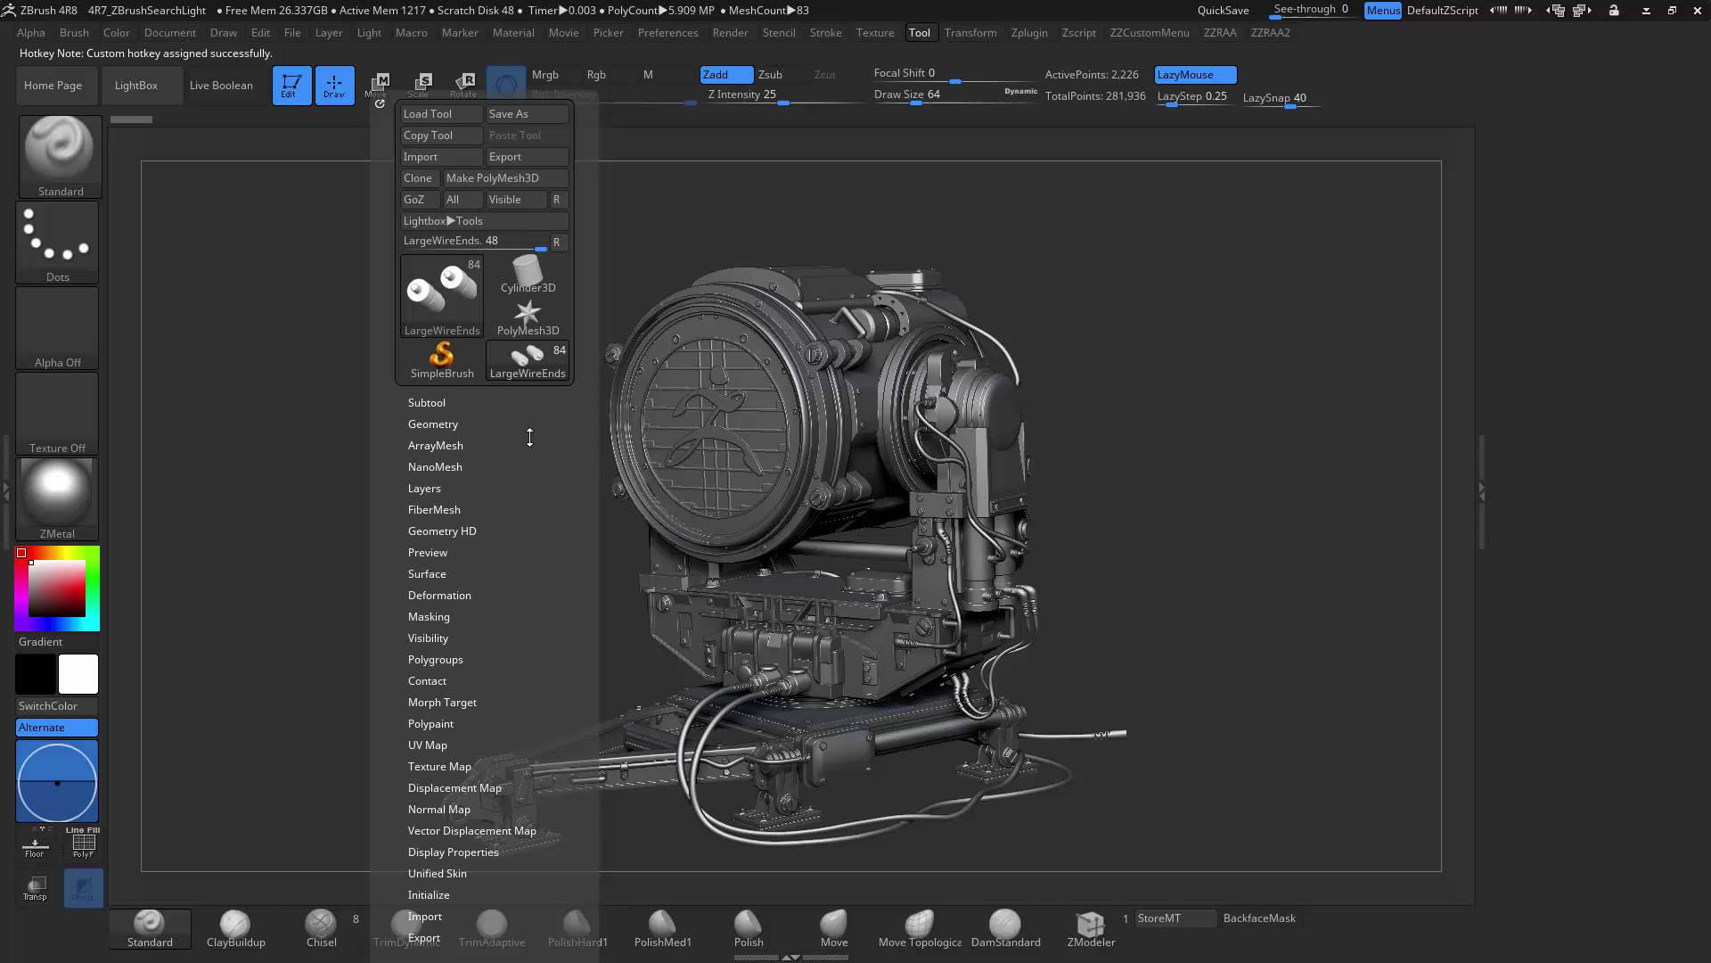
click(433, 404)
Compare the Tool palette docked in the tray with its pop-up over the canvas, keeping Subtool and ArrayMesh expanded together.
mouse_move(585, 438)
mouse_down()
mouse_move(580, 382)
mouse_move(582, 435)
mouse_up()
drag(1643, 793, 1643, 199)
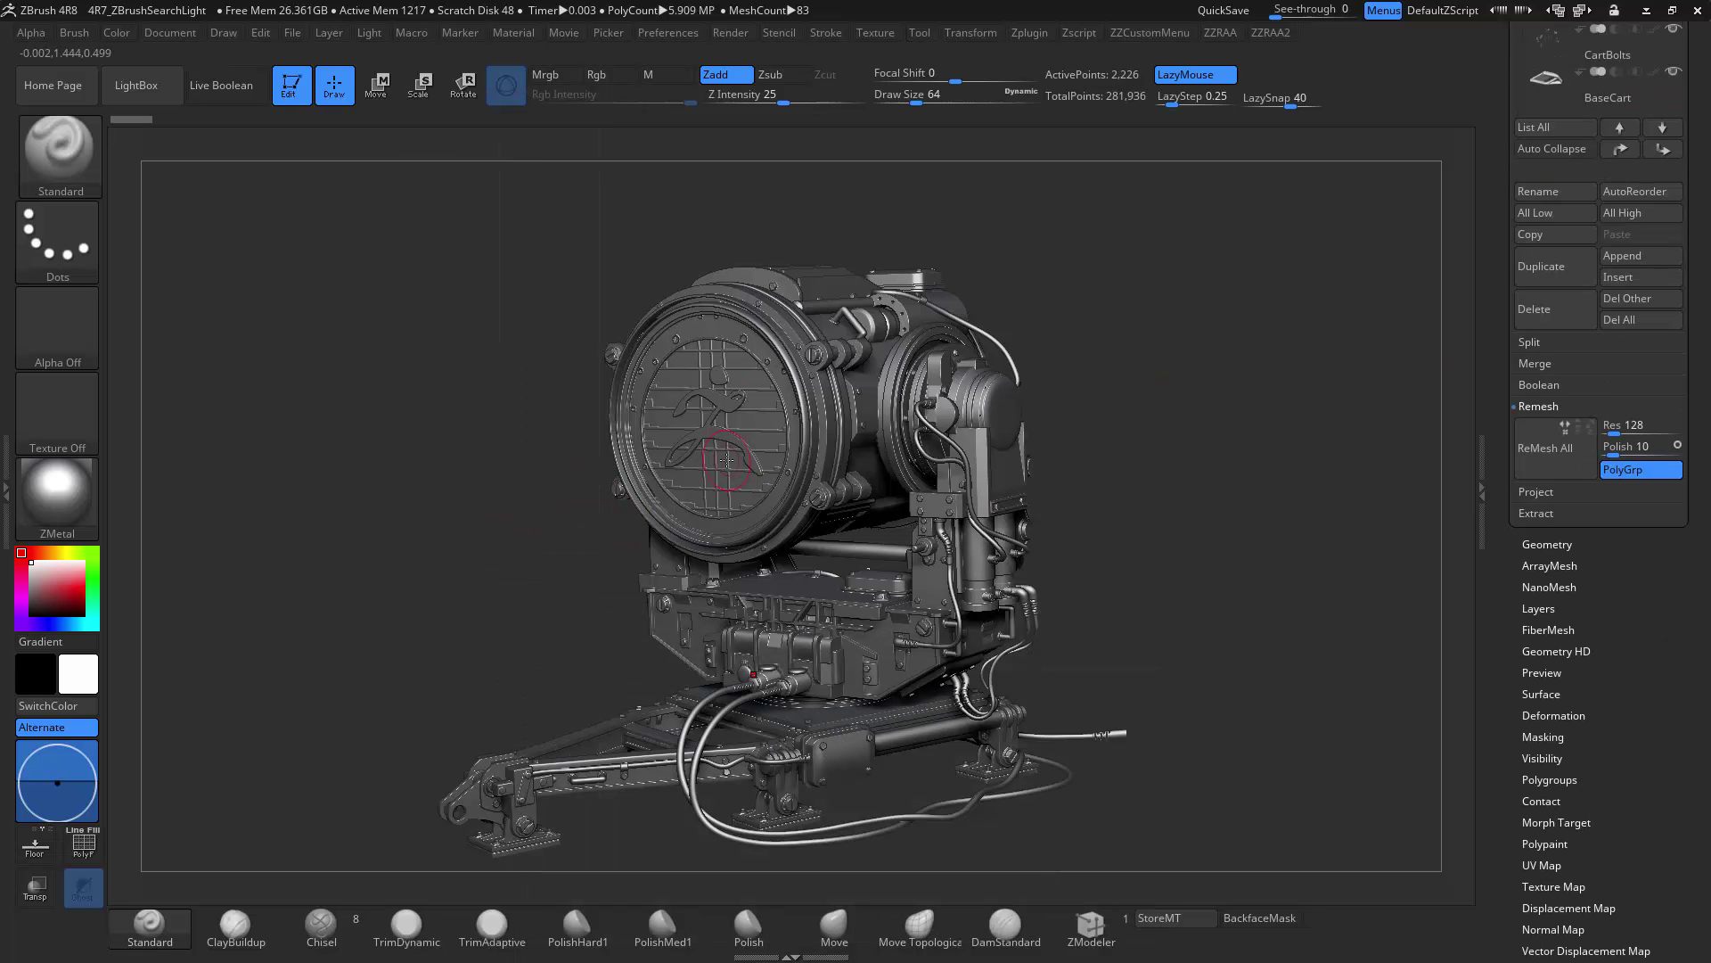
key(F1)
drag(806, 919, 806, 337)
shift+click(693, 627)
drag(1683, 777, 1673, 25)
scroll(1663, 356, up, 8)
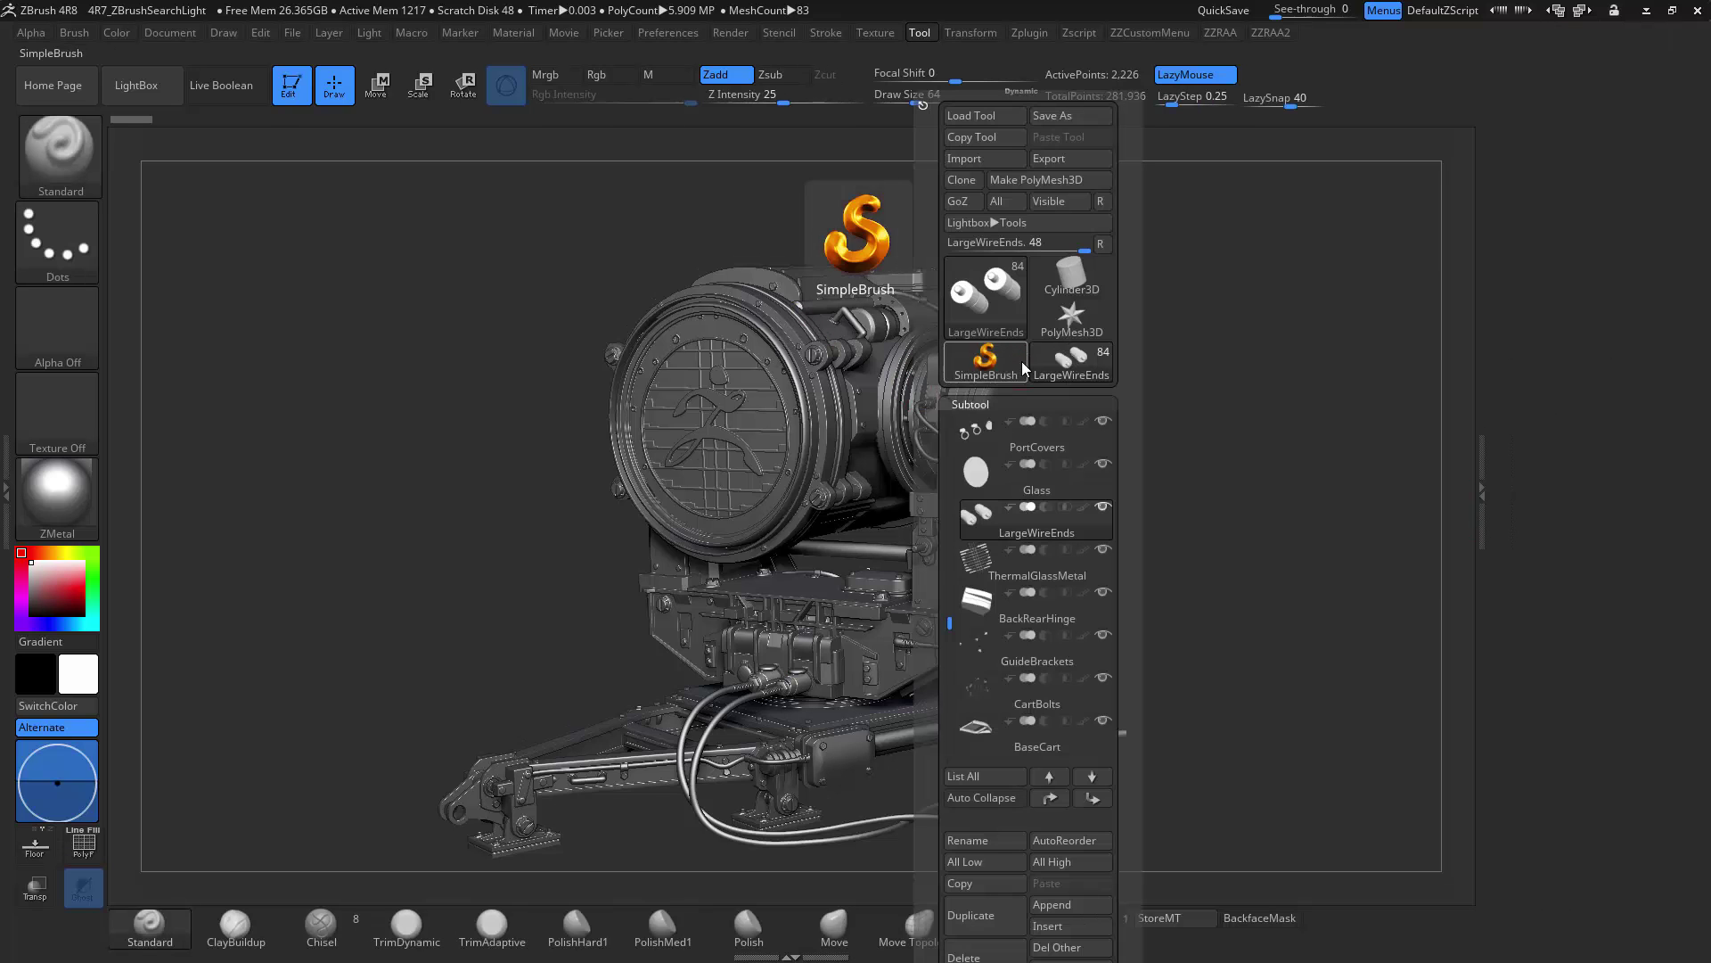
key(F1)
scroll(1025, 589, down, 8)
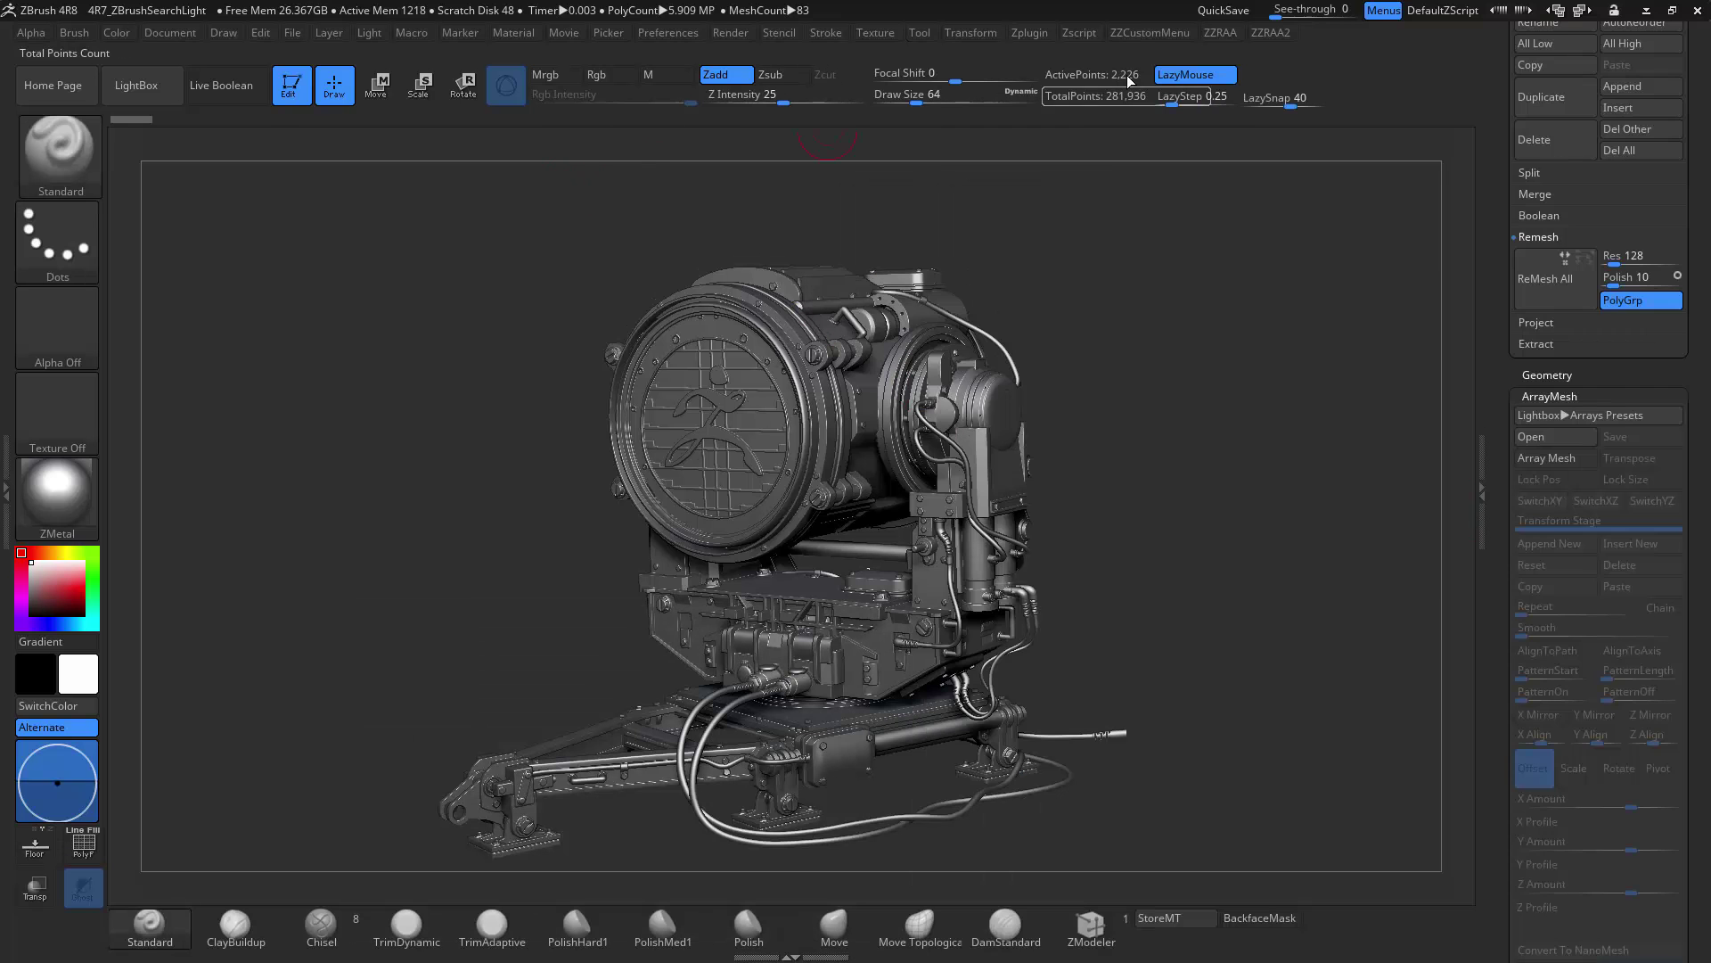
key(F2)
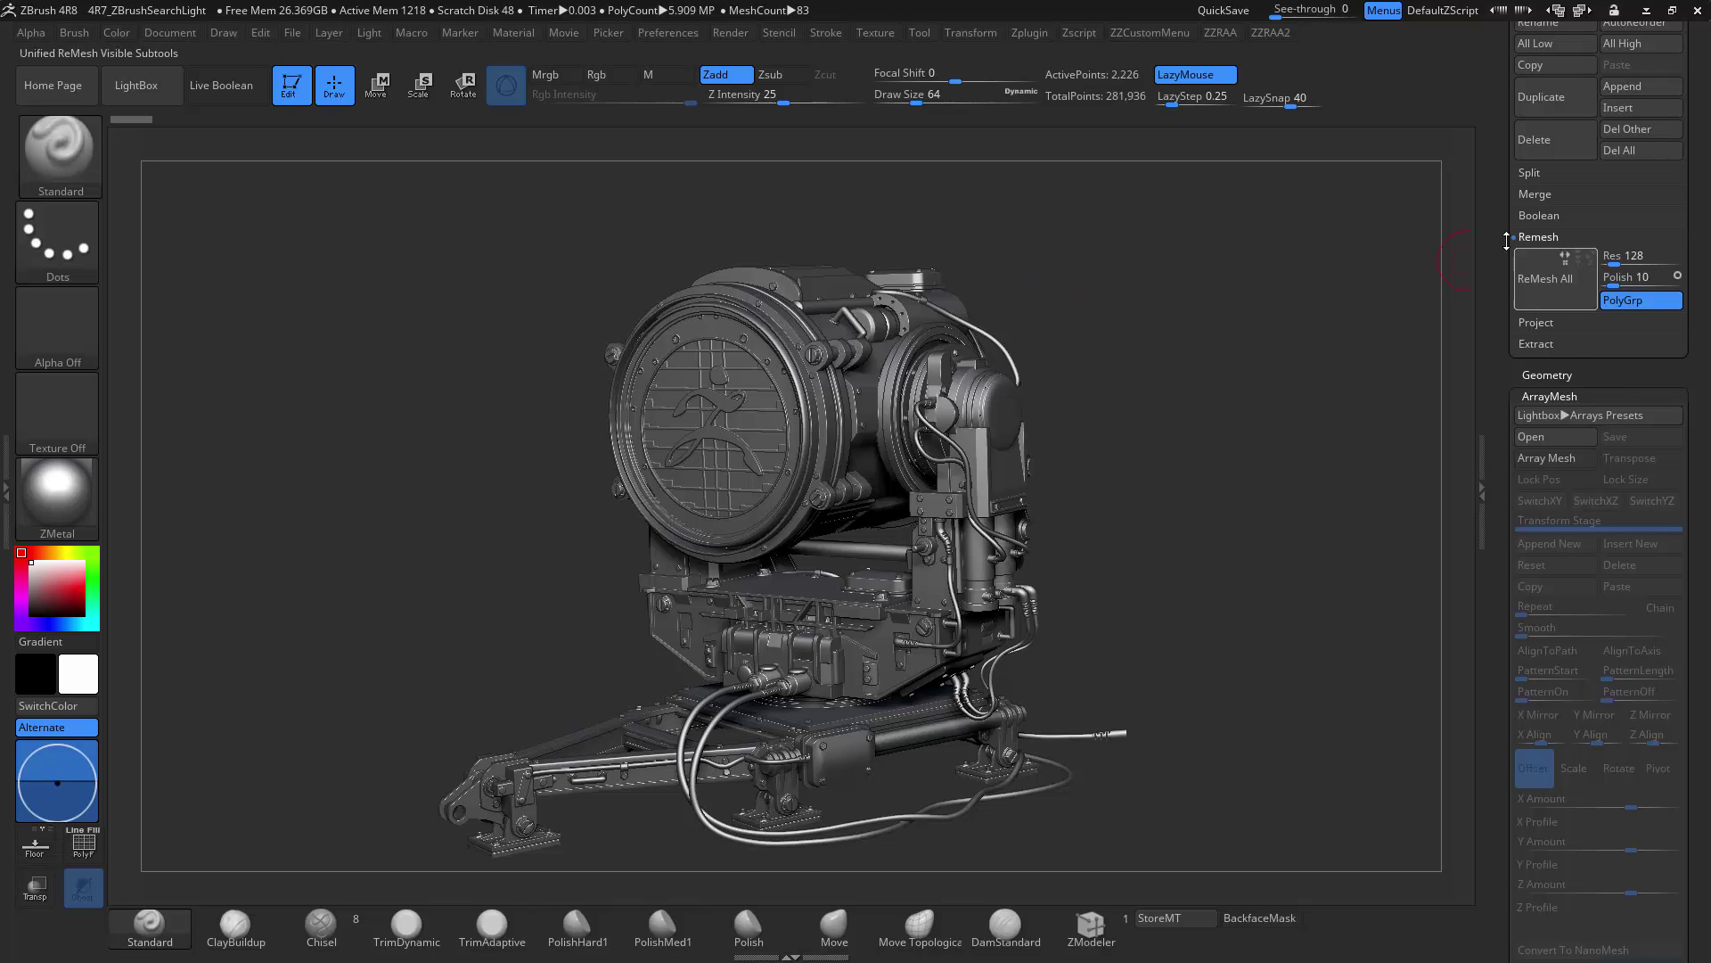
Hide and show the Tool palette's tray to compare the canvas space, and leave the tray hidden.
click(1482, 459)
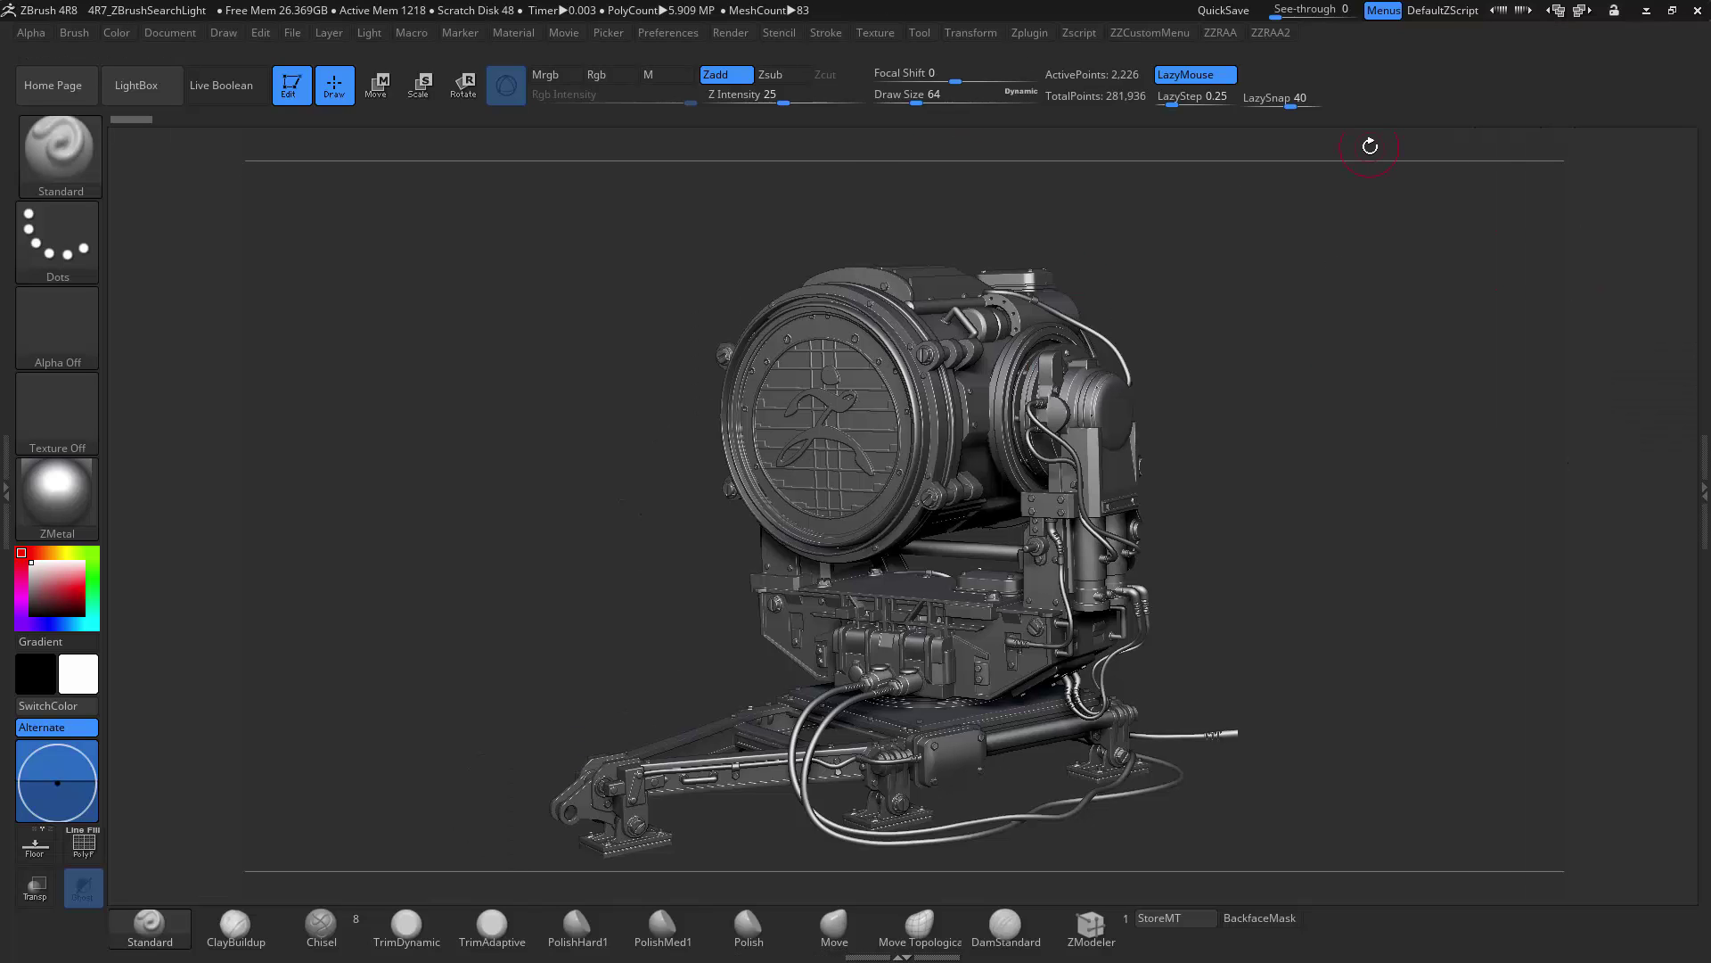
click(1700, 484)
click(1484, 488)
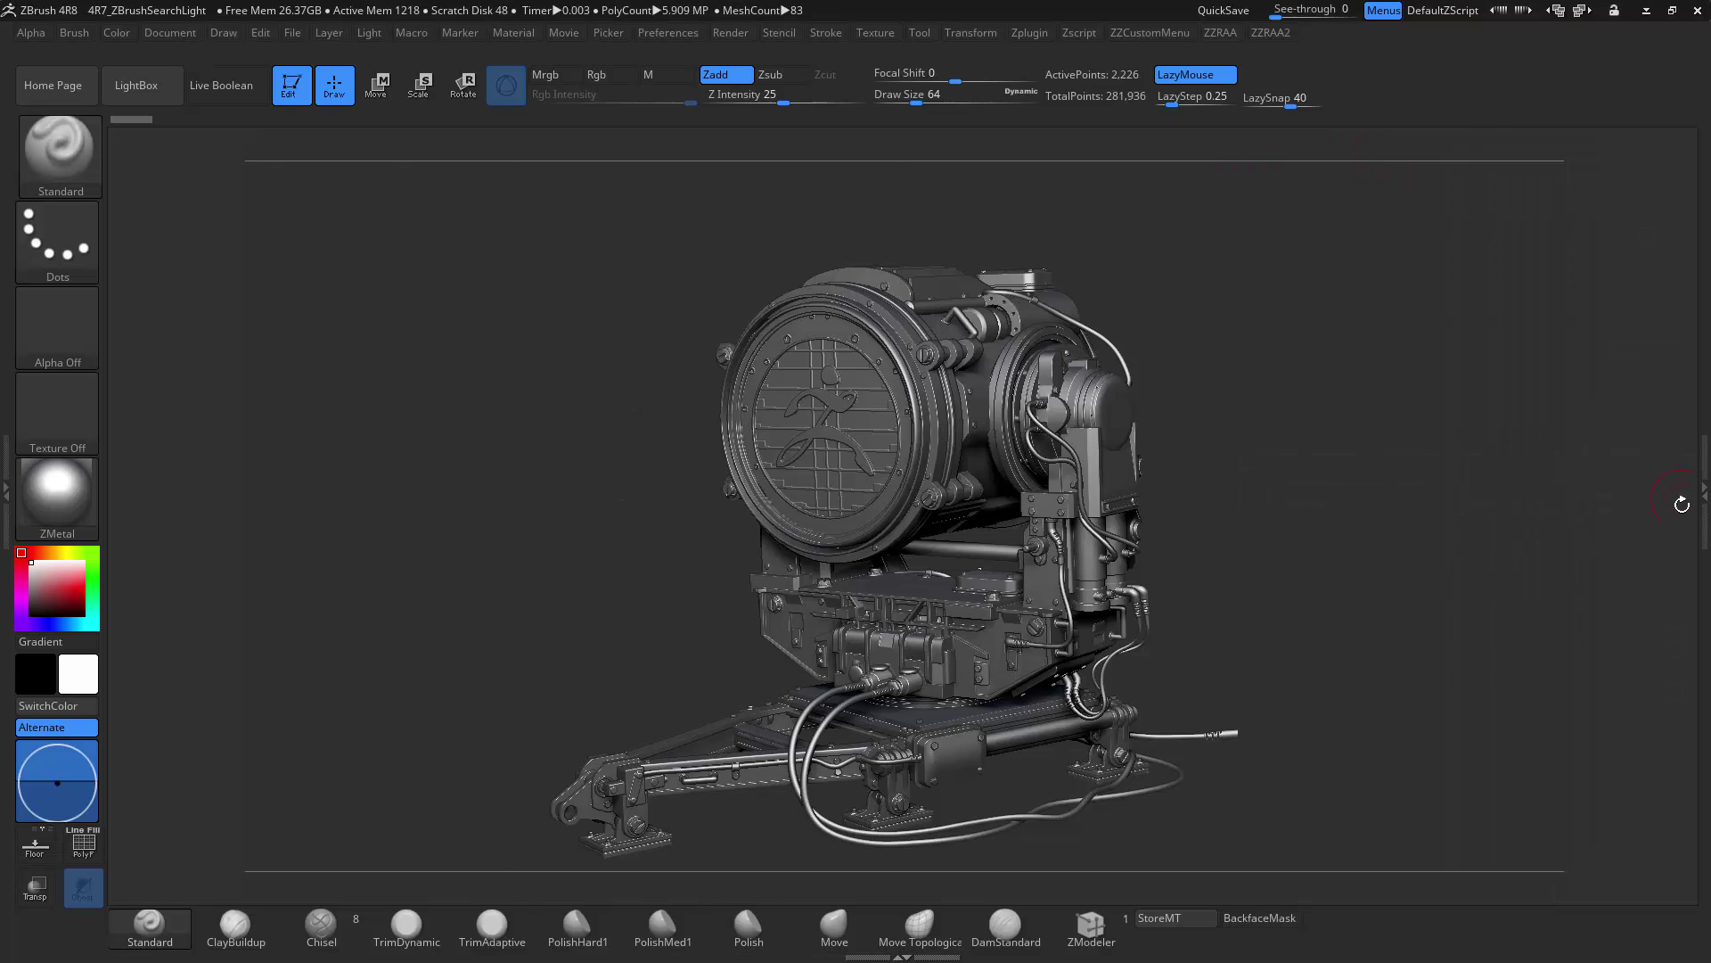
click(1704, 453)
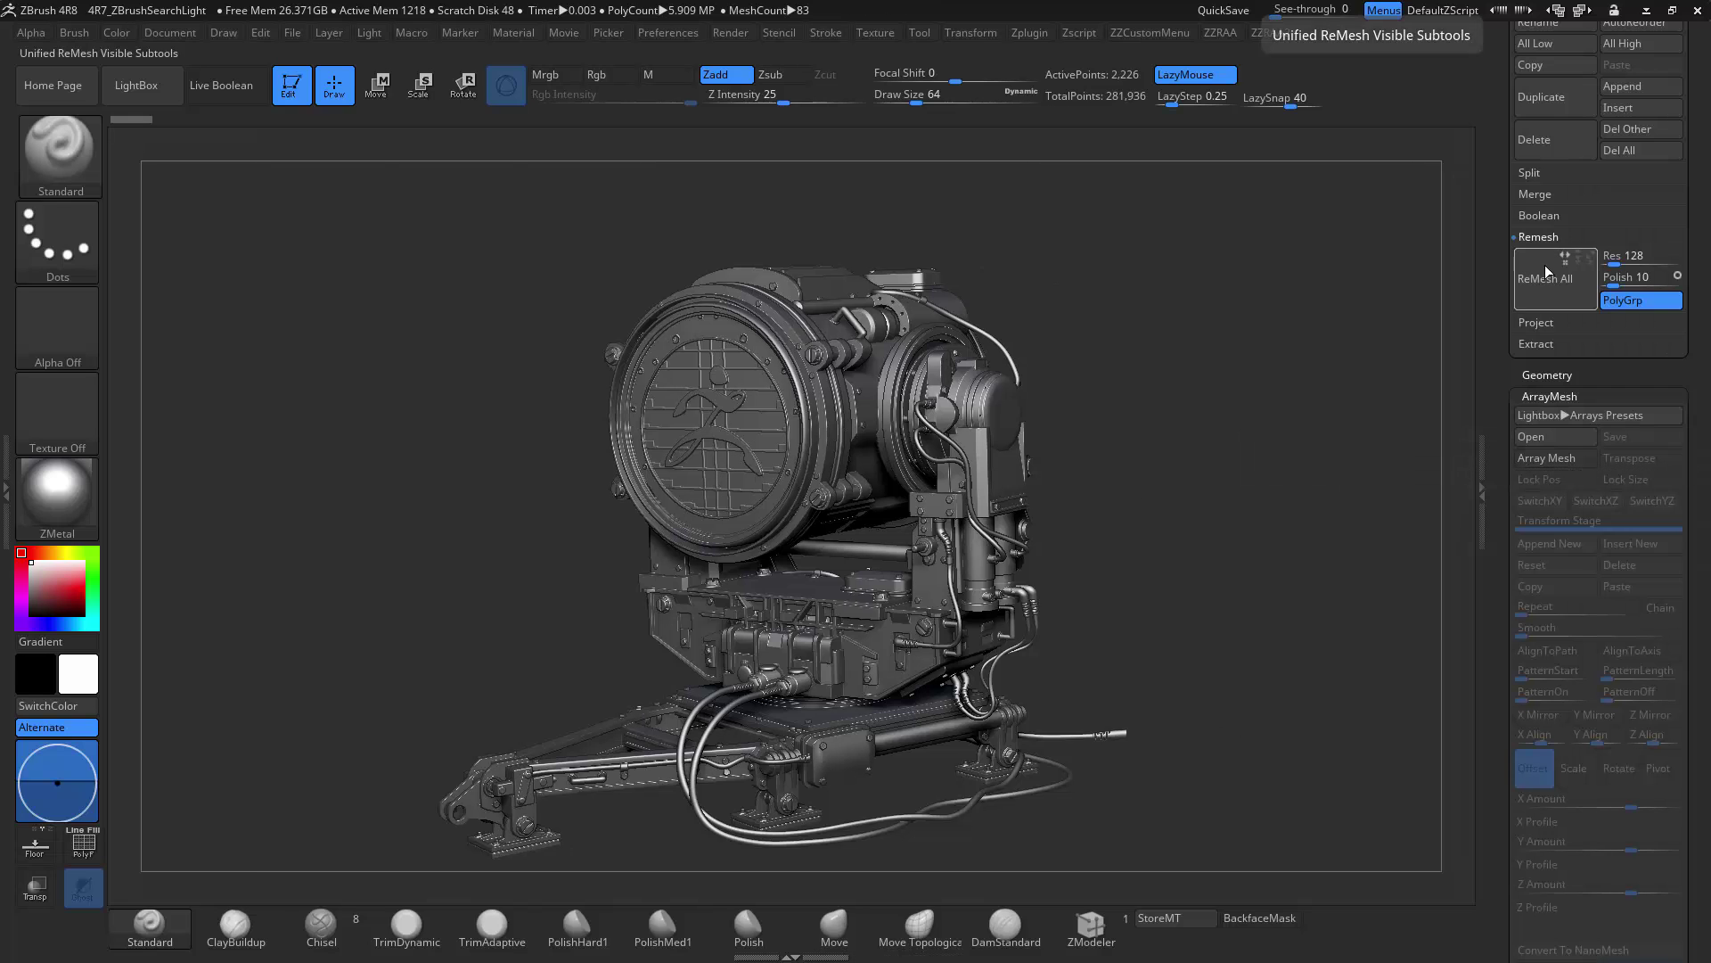
right_click(1085, 456)
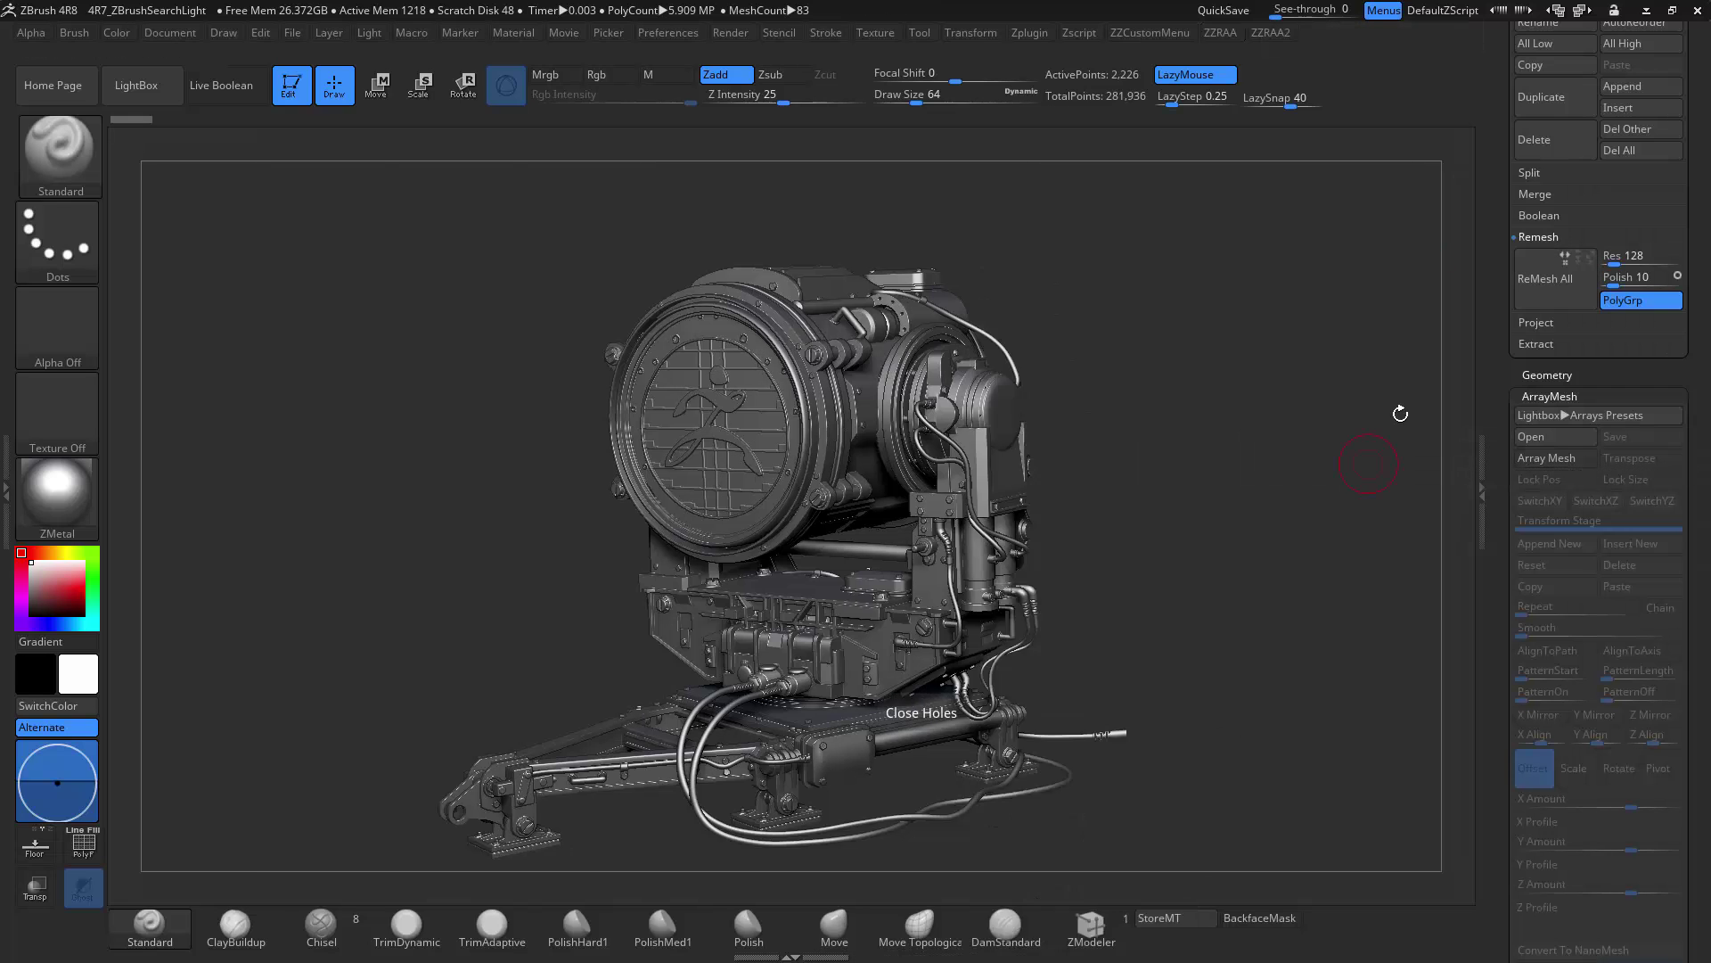
click(1488, 459)
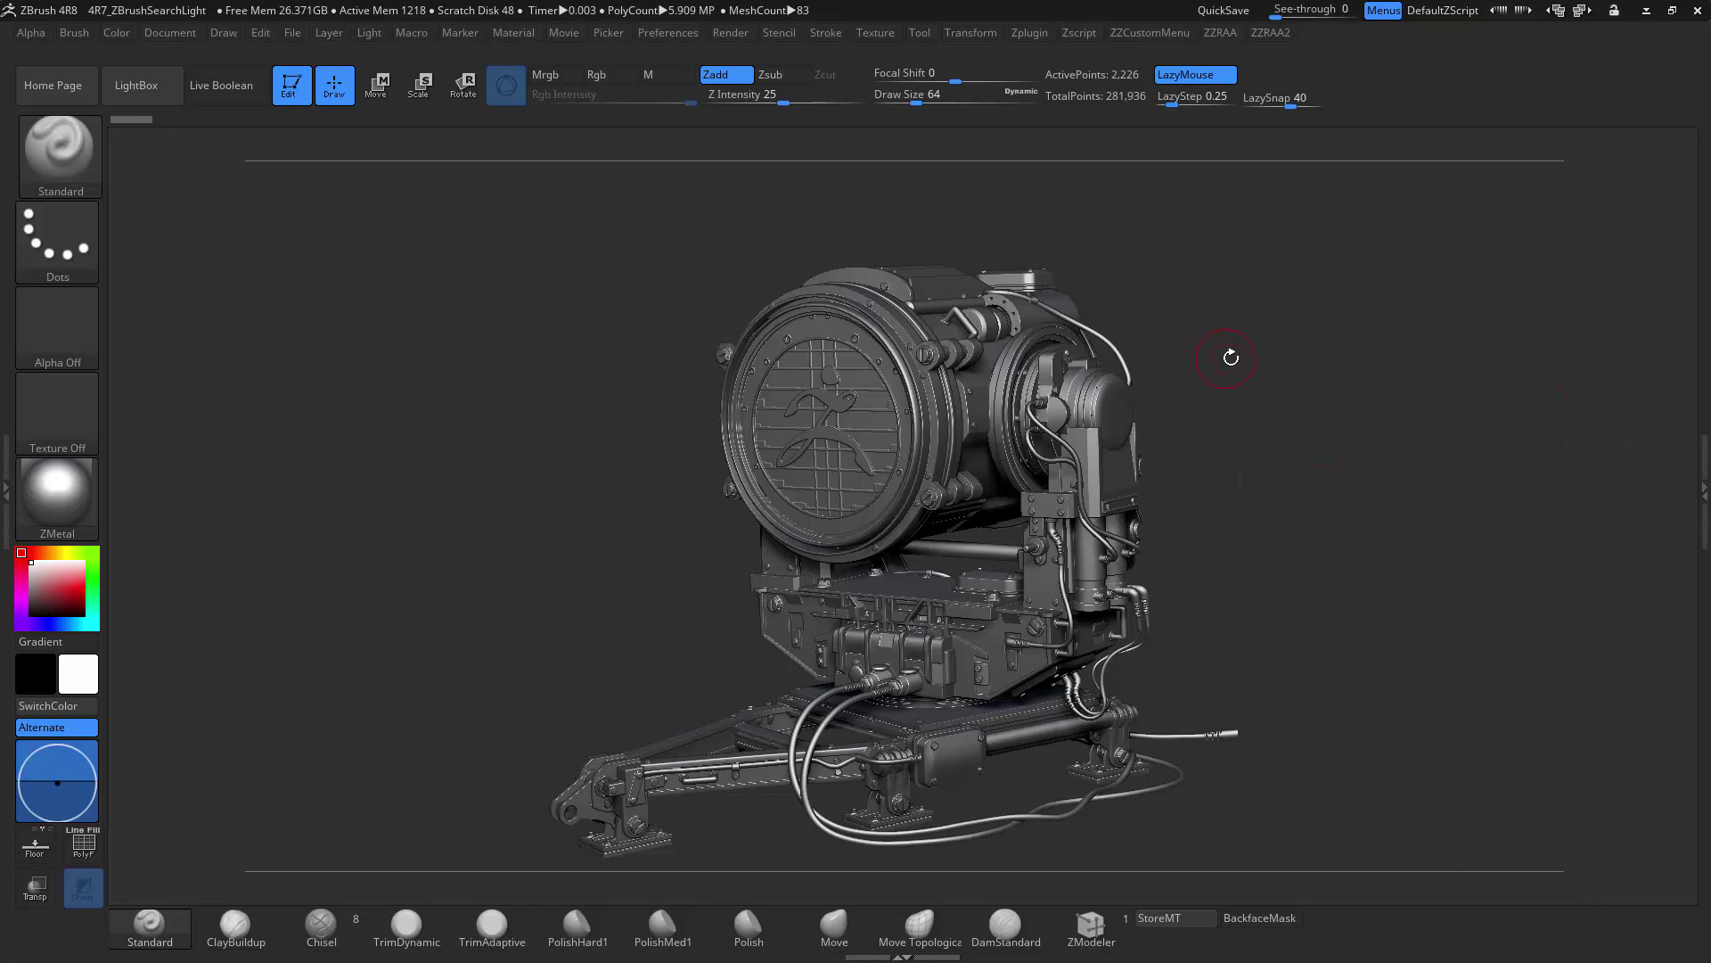
drag(1231, 357, 1597, 452)
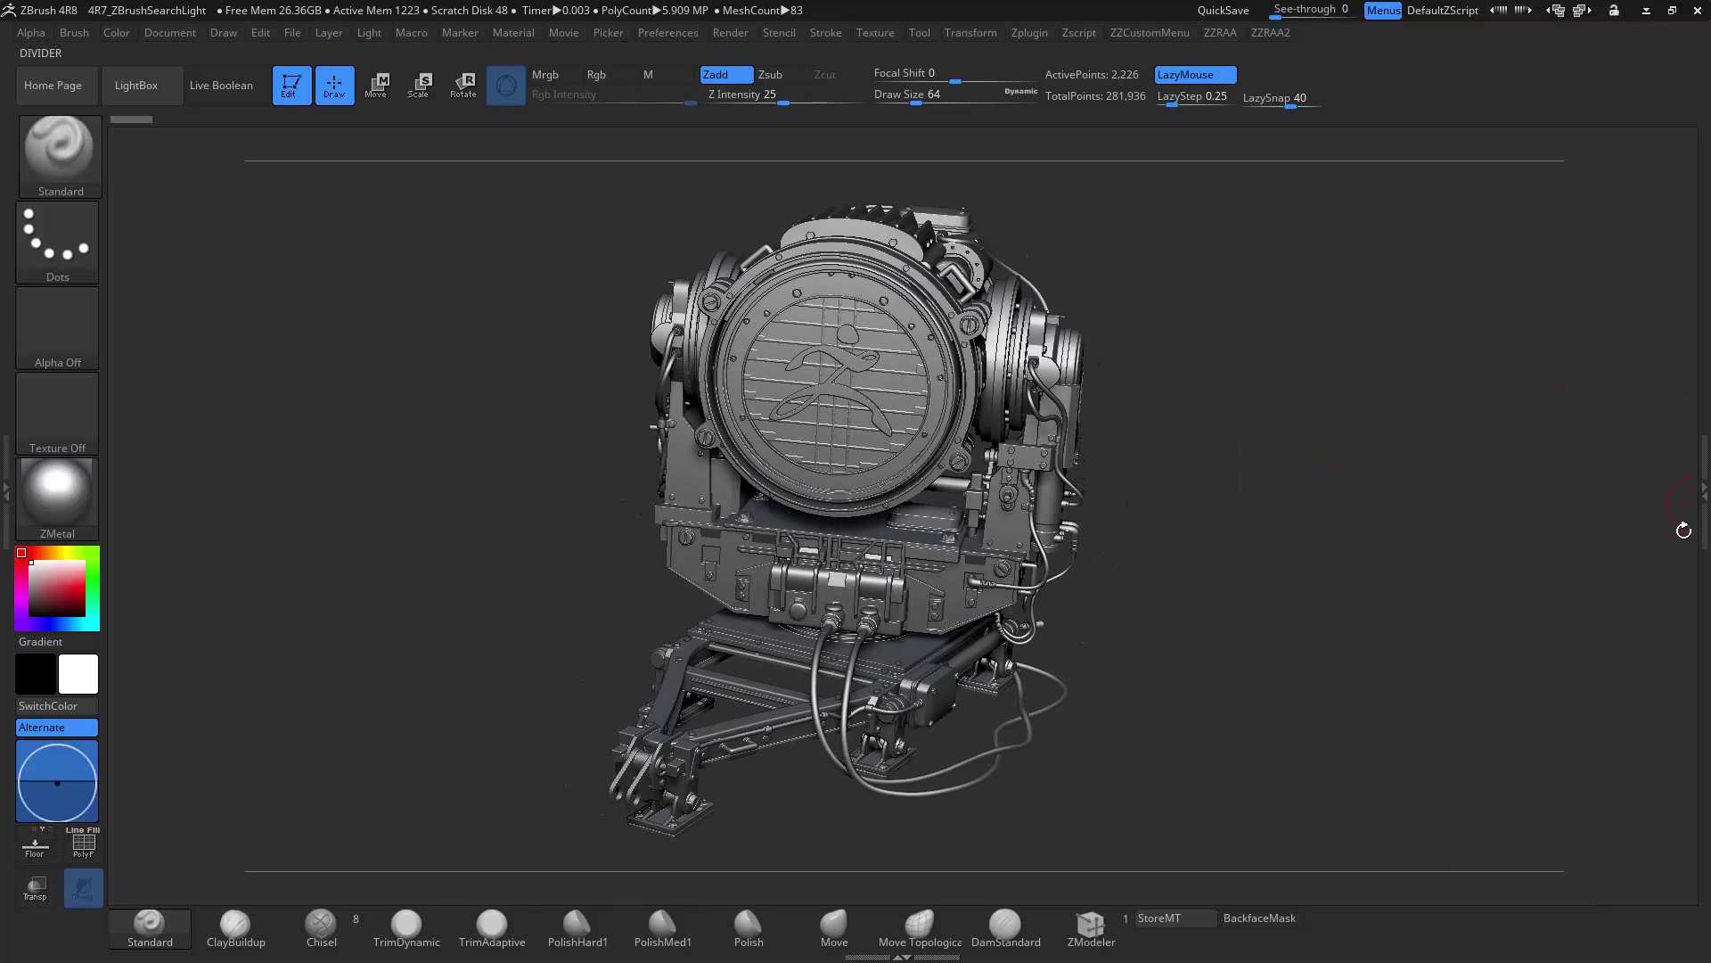
drag(1251, 412, 1096, 443)
key(n)
drag(619, 387, 624, 443)
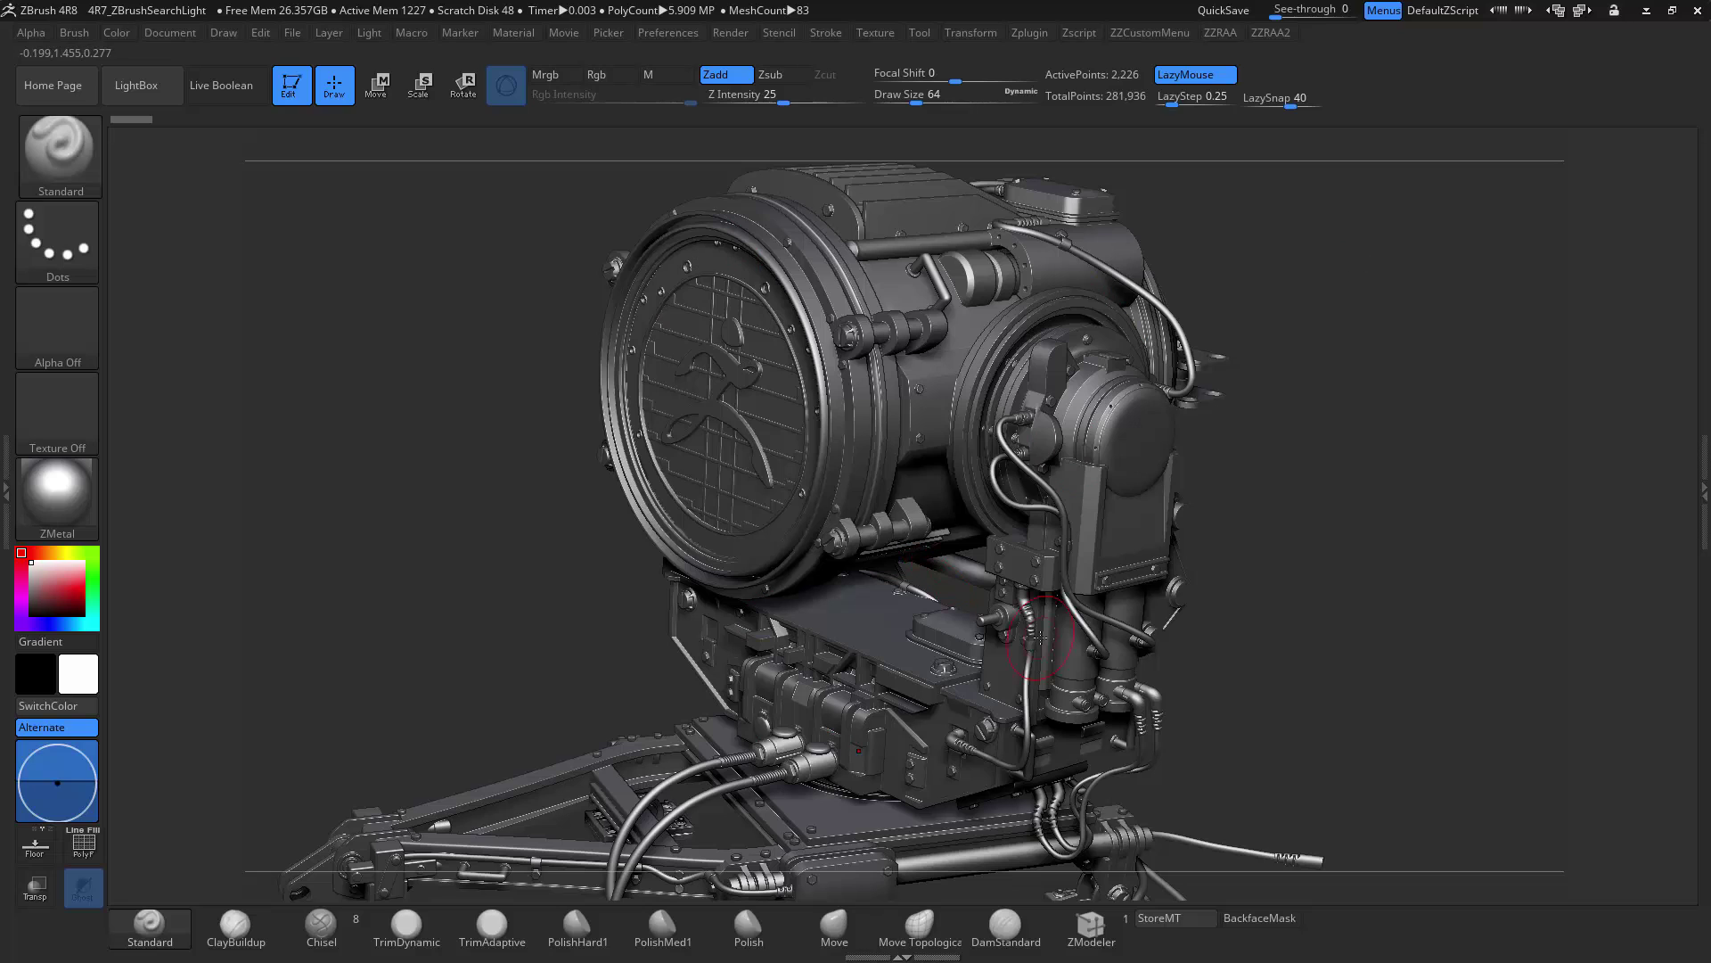